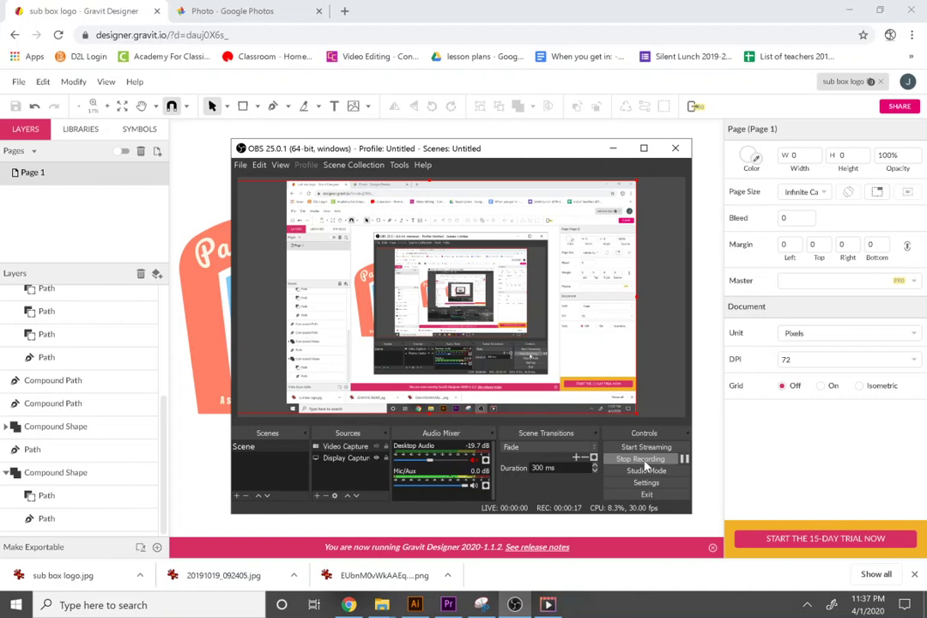
Move the complete Paddler Box logo out of the way to free an empty area of the canvas.
click(614, 148)
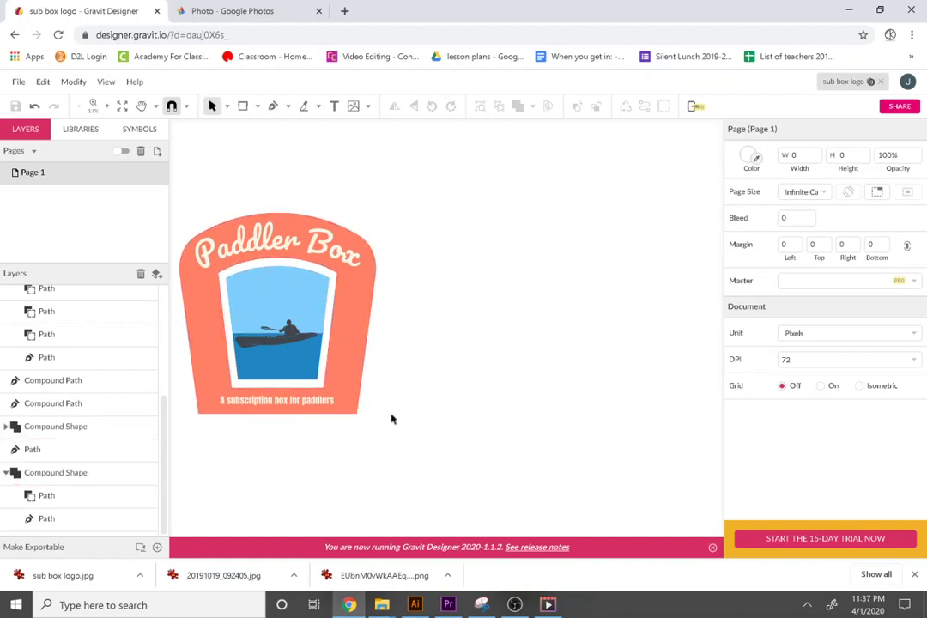
drag(392, 418, 172, 171)
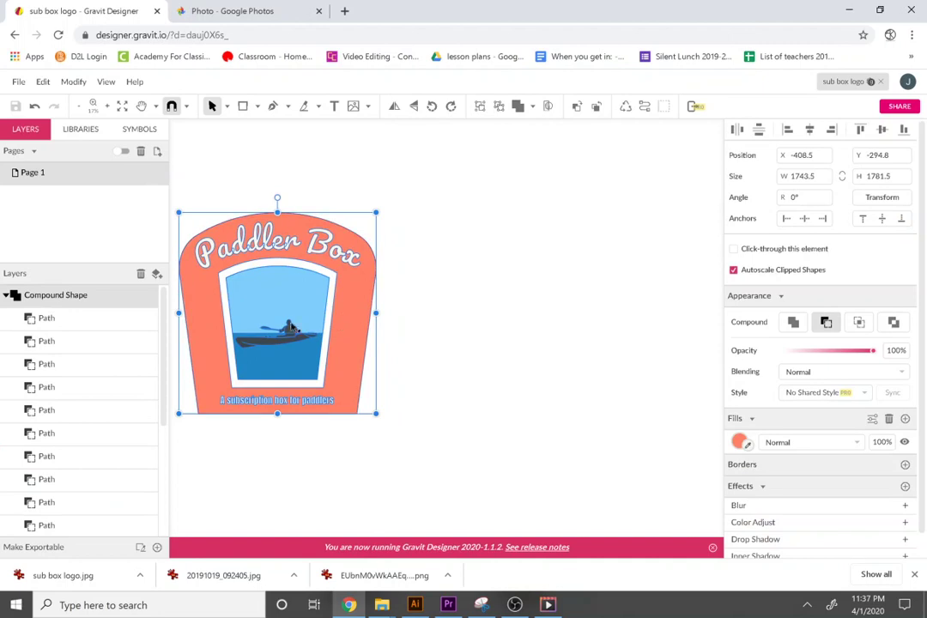
drag(343, 318, 189, 335)
key(space)
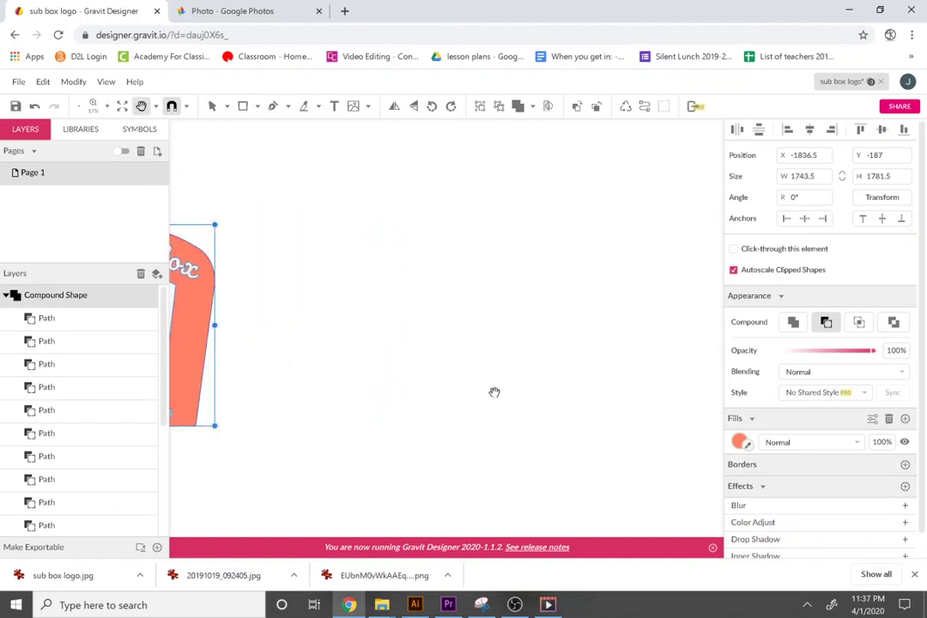
drag(494, 393, 436, 390)
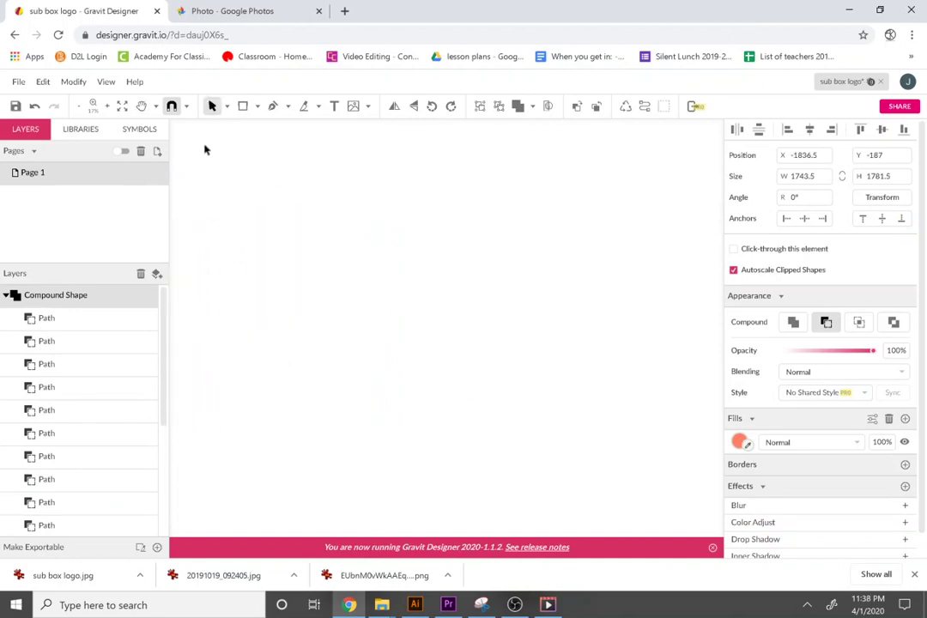
Draw an ellipse about 2082 by 1320 px in the empty canvas area.
click(255, 106)
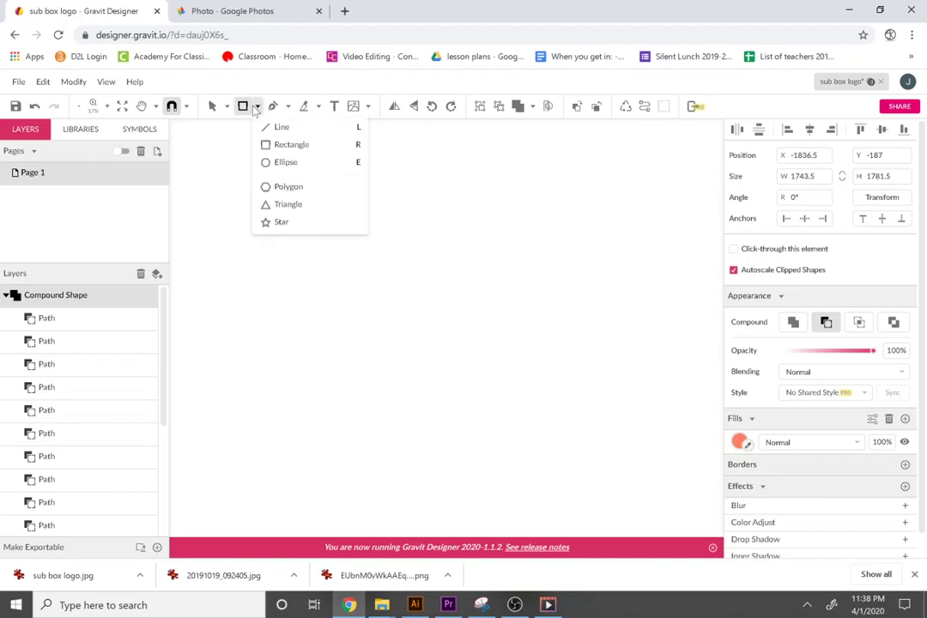
click(284, 163)
drag(248, 245, 480, 392)
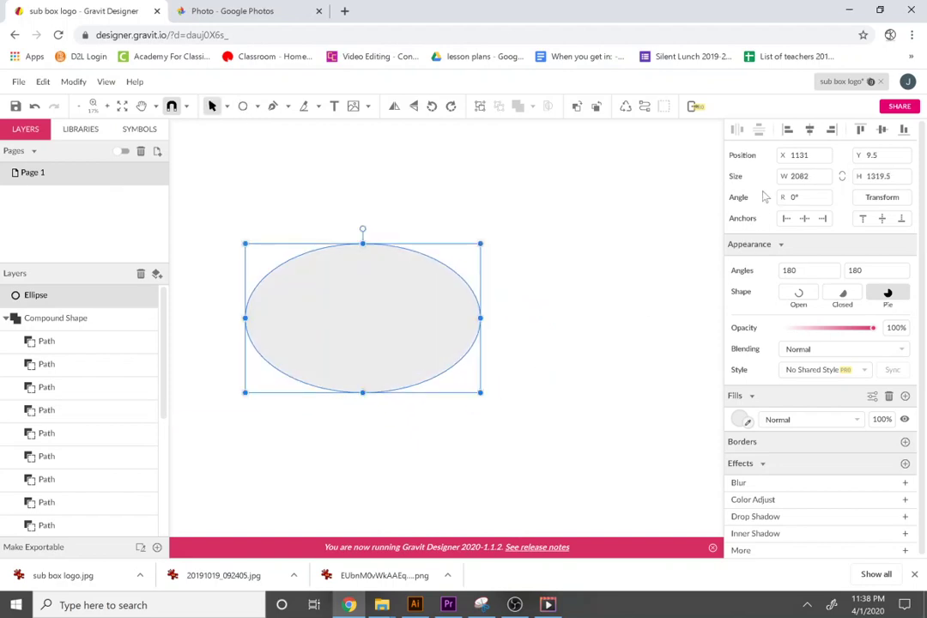
Set the ellipse's width to 600 px and its height to 400 px.
click(796, 175)
text(600)
key(Tab)
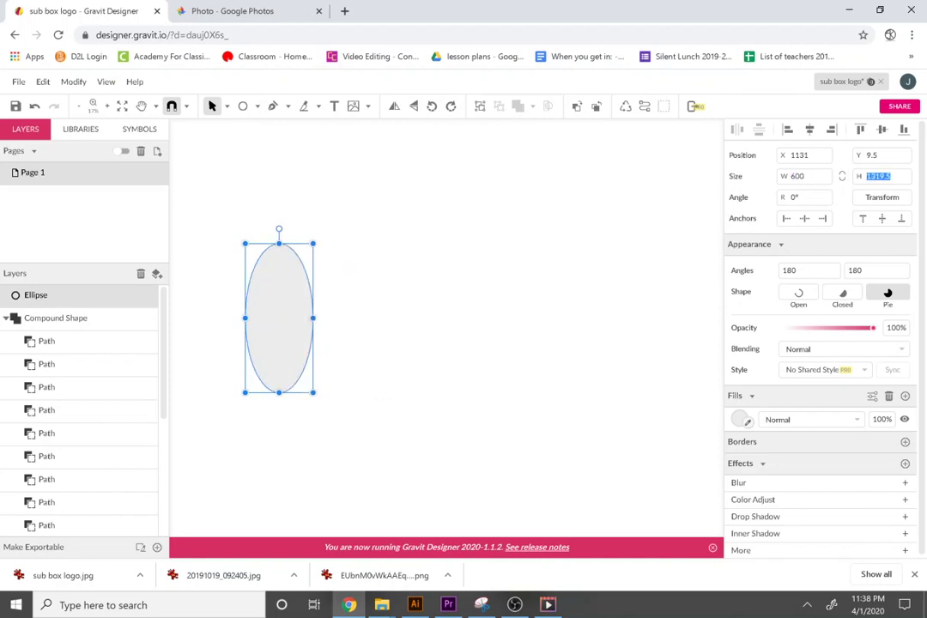
text(400)
key(Return)
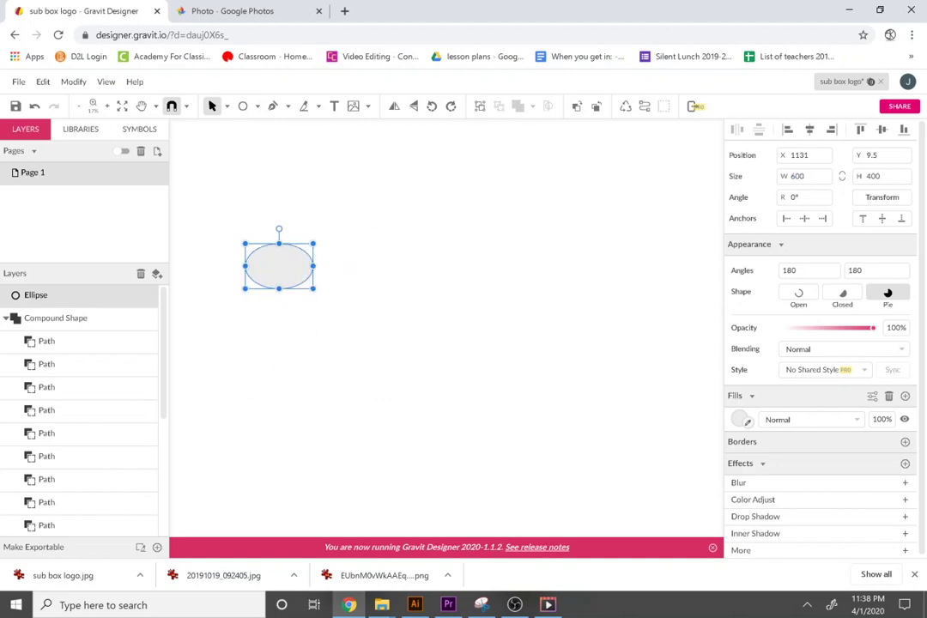
Draw a square of about 333 px above the ellipse, offset to its left.
scroll(300, 250, up, 5)
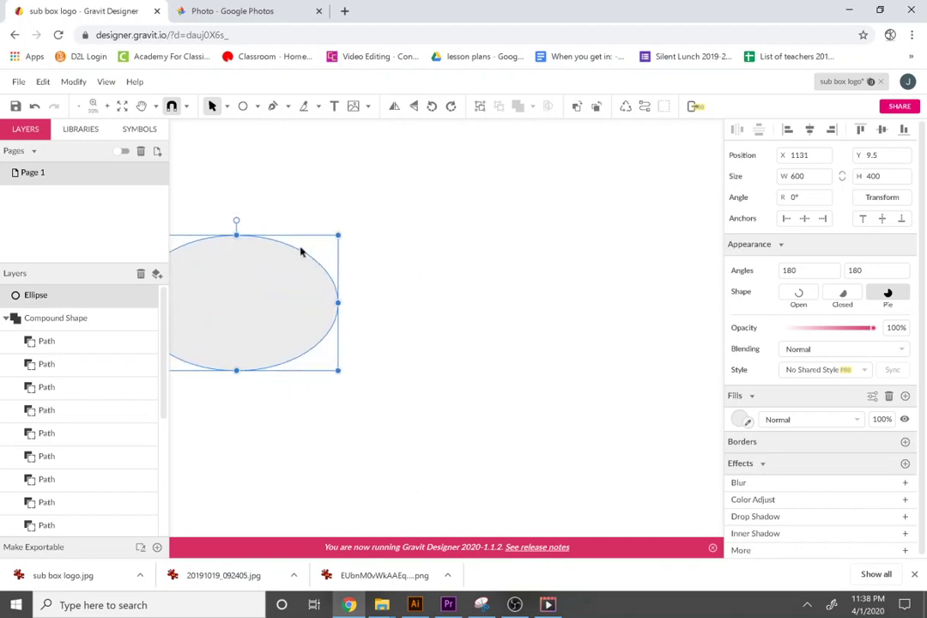
key(space)
drag(276, 347, 517, 335)
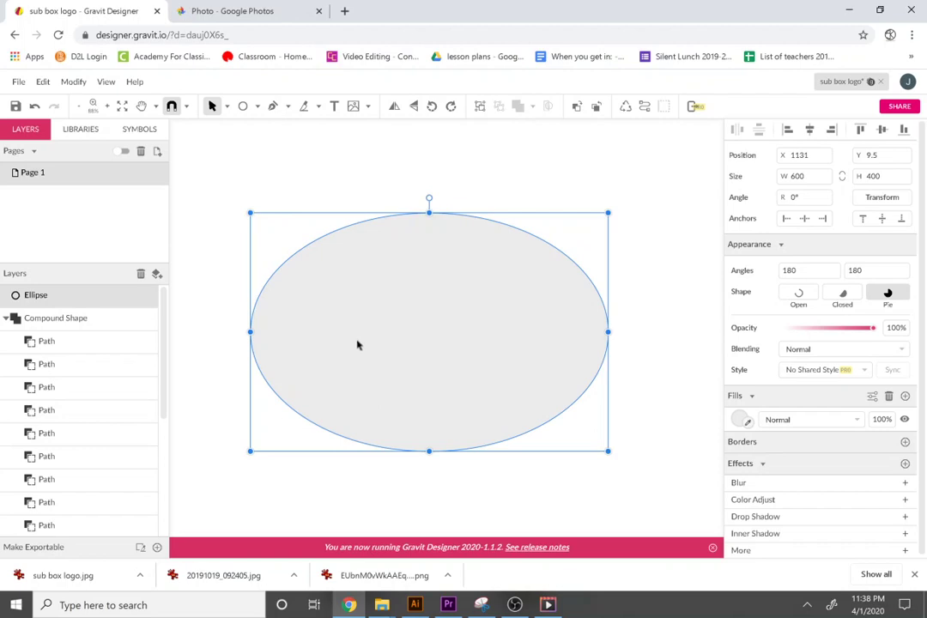
scroll(358, 344, down, 1)
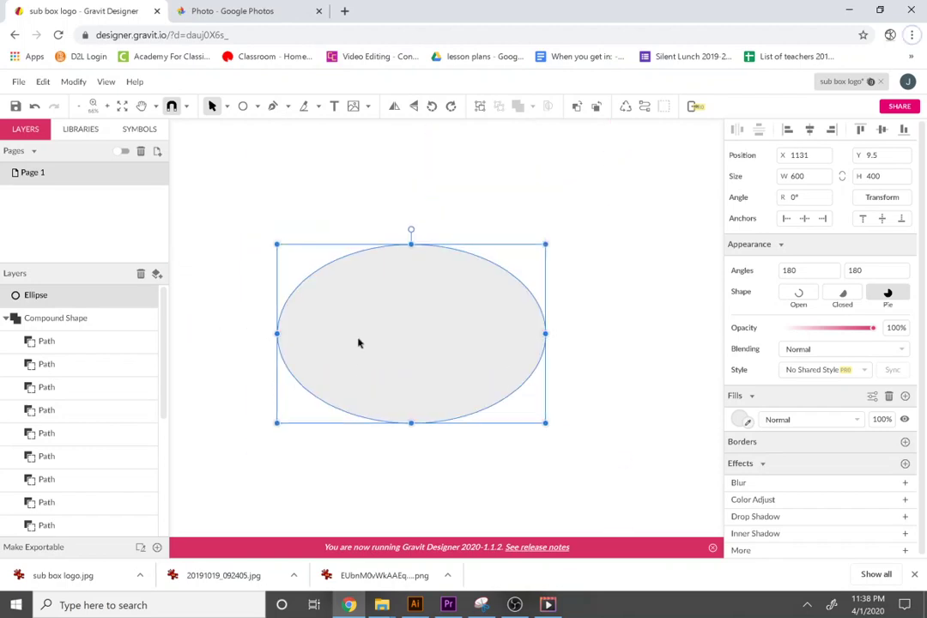
scroll(358, 343, down, 1)
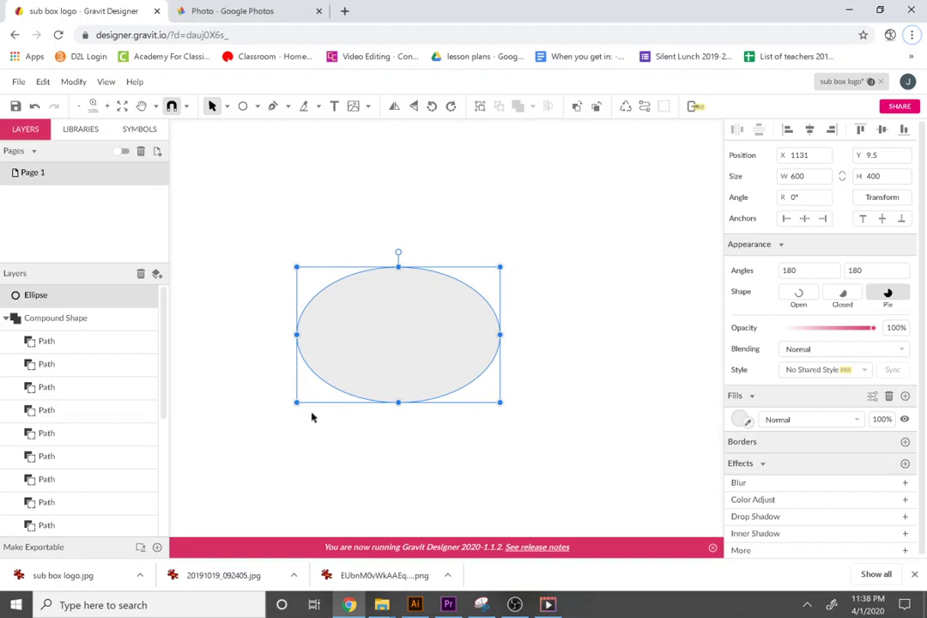
click(256, 107)
click(266, 144)
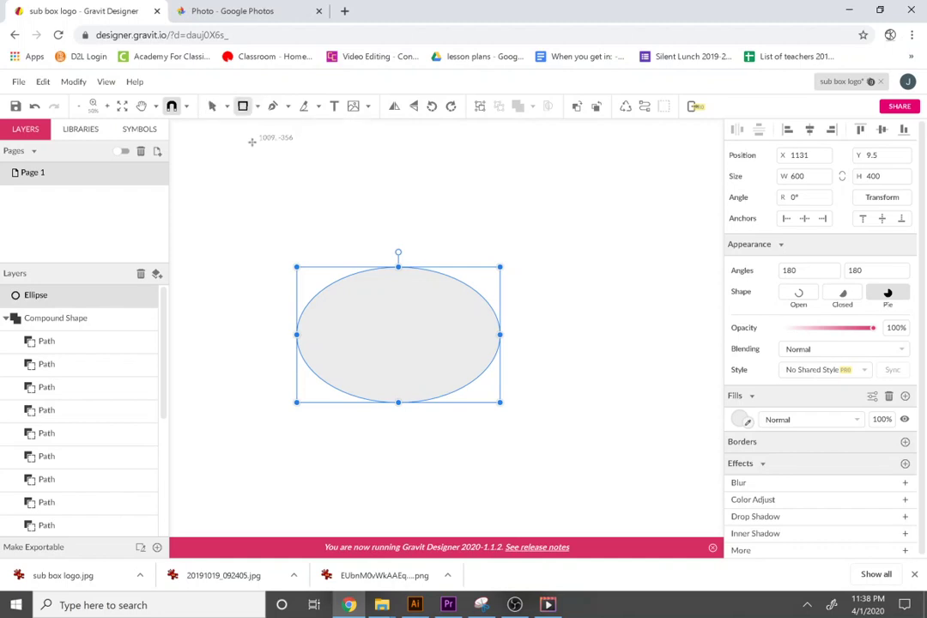
mouse_move(238, 140)
mouse_down()
mouse_move(308, 236)
mouse_move(351, 253)
mouse_up()
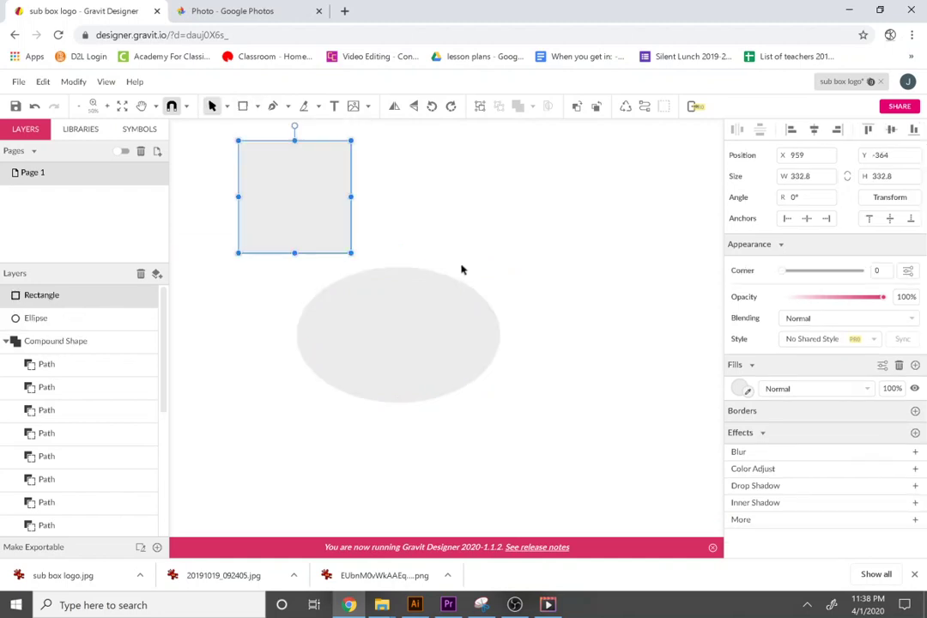
click(408, 165)
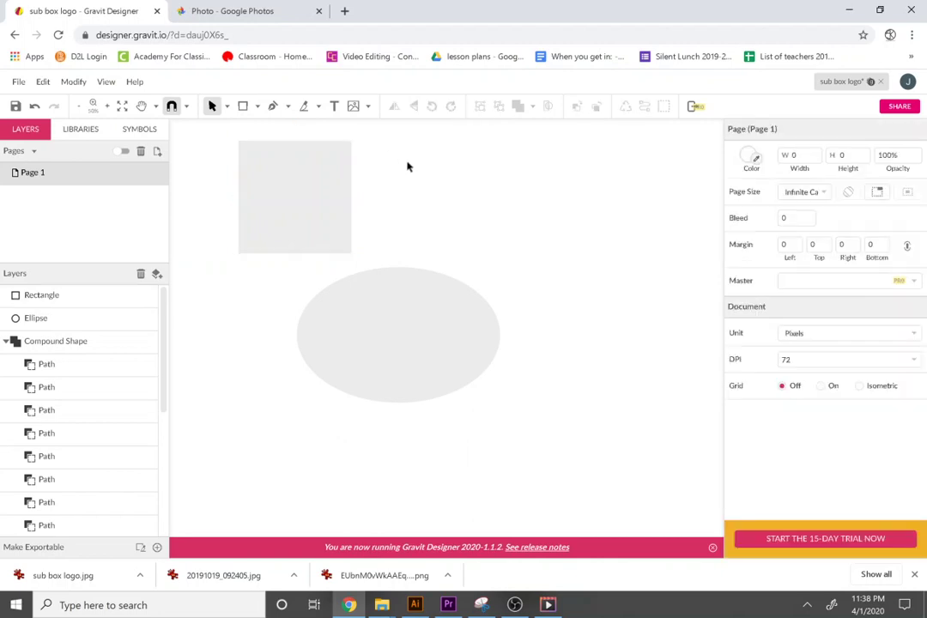
Duplicate the square twice to form an evenly spaced horizontal row of three squares above the ellipse.
click(316, 196)
drag(322, 202, 525, 215)
key(ctrl+d)
key(ctrl+z)
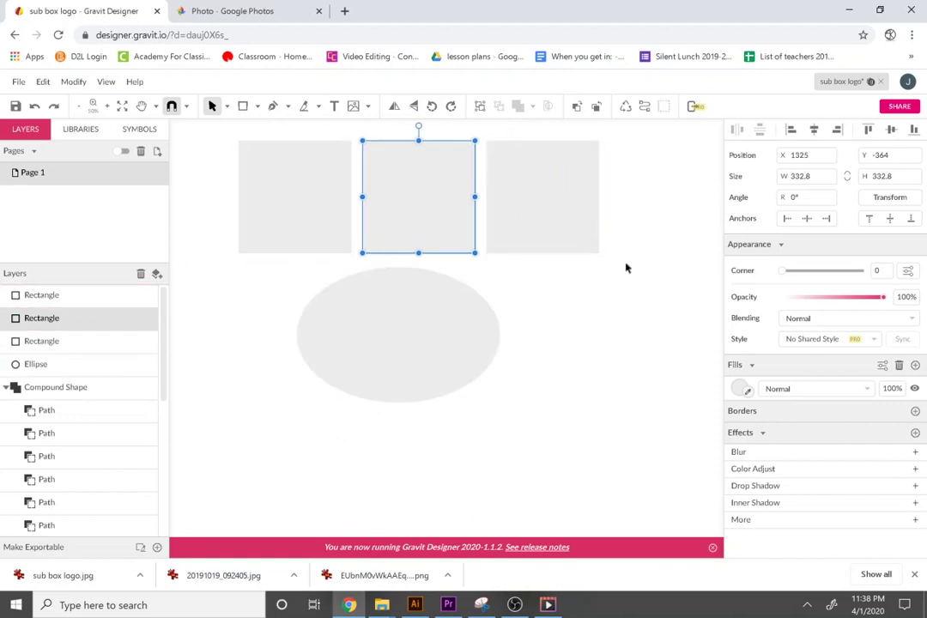
Fill all three squares with red #FF0000.
click(633, 217)
drag(633, 217, 214, 184)
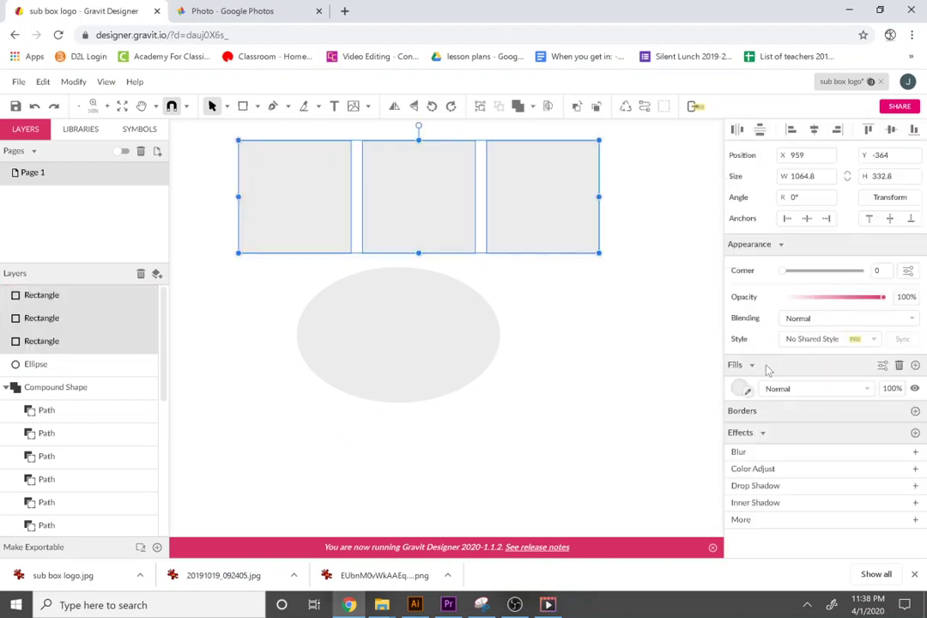
click(739, 389)
click(760, 367)
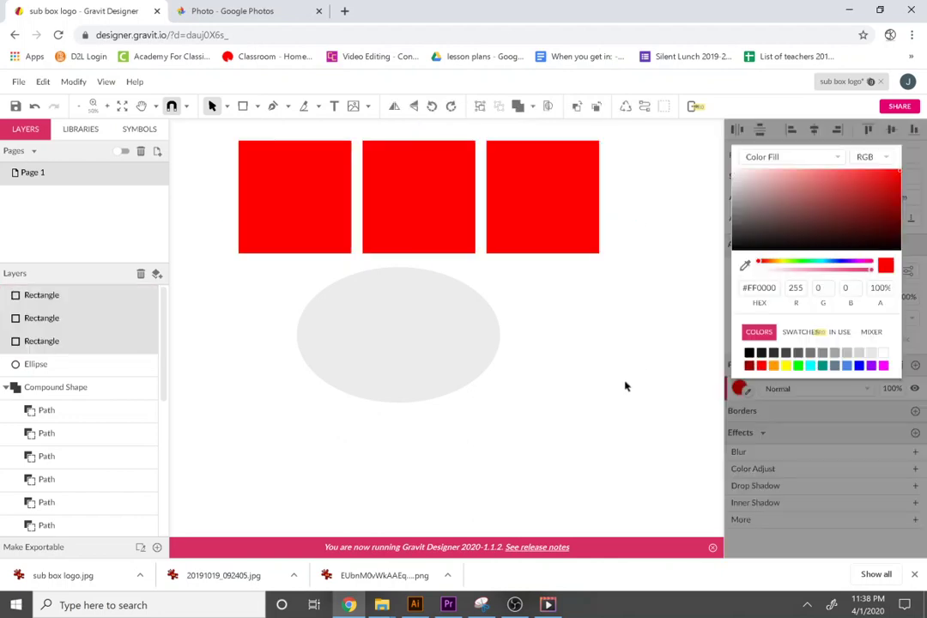
click(625, 384)
Fill the ellipse with the blue preset colour.
click(430, 332)
click(744, 417)
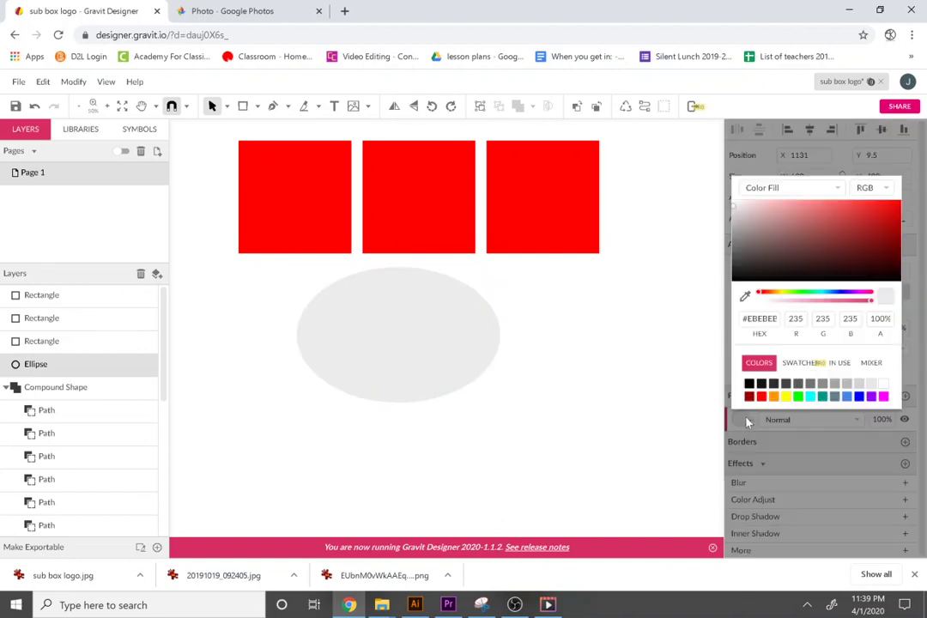
click(859, 397)
click(675, 263)
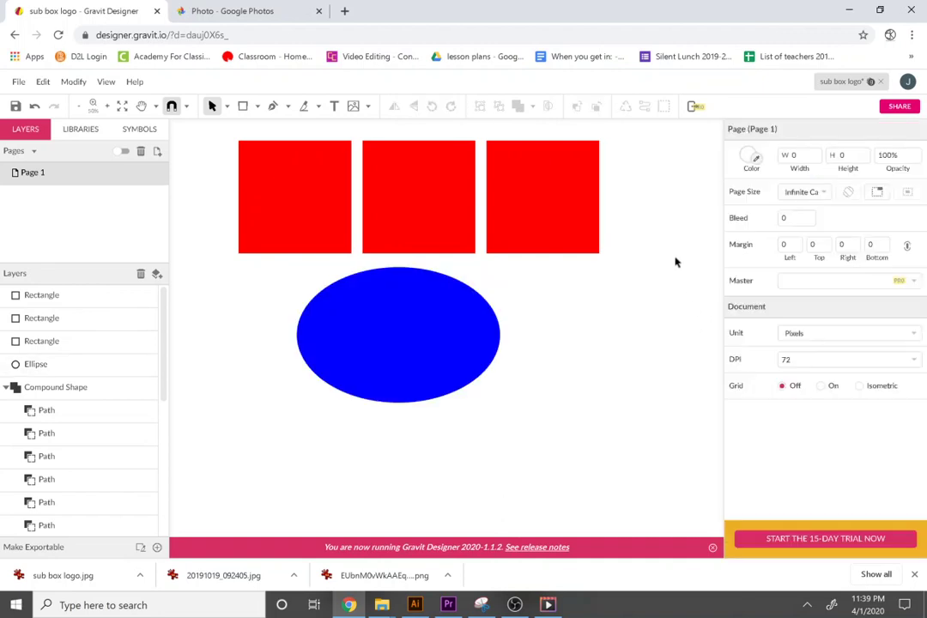
Set the fill opacity of the three red squares to 70%.
drag(666, 249, 260, 186)
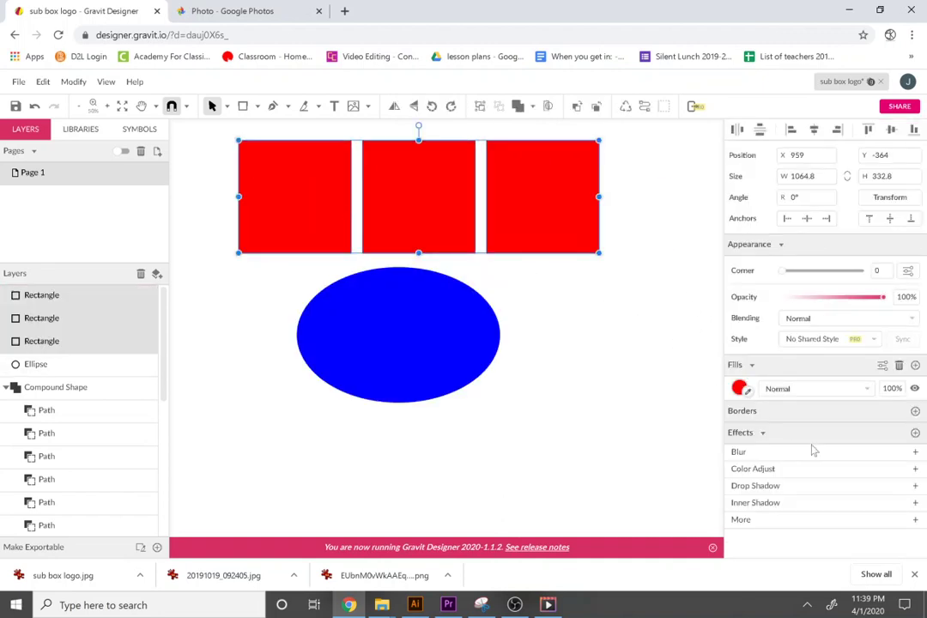
click(892, 387)
text(70)
key(Return)
click(513, 321)
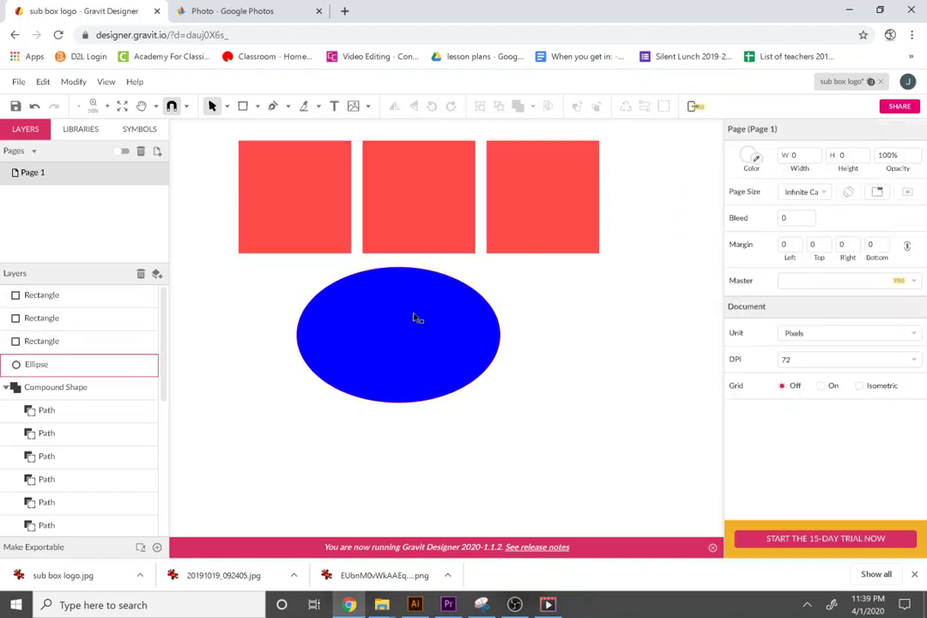
Move the blue ellipse so it is centred horizontally beneath the middle square.
click(437, 344)
drag(437, 343, 467, 354)
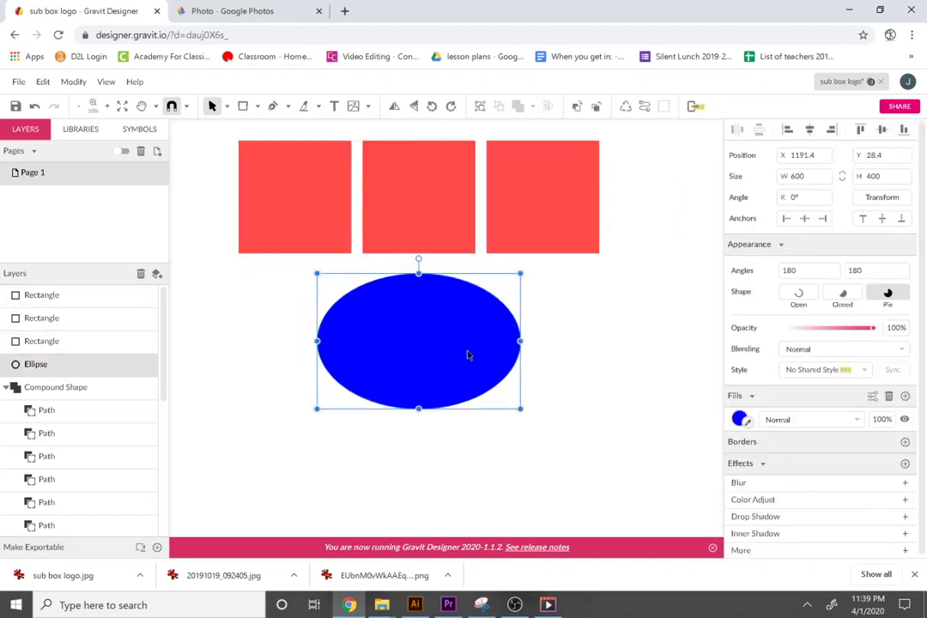
drag(513, 455, 413, 223)
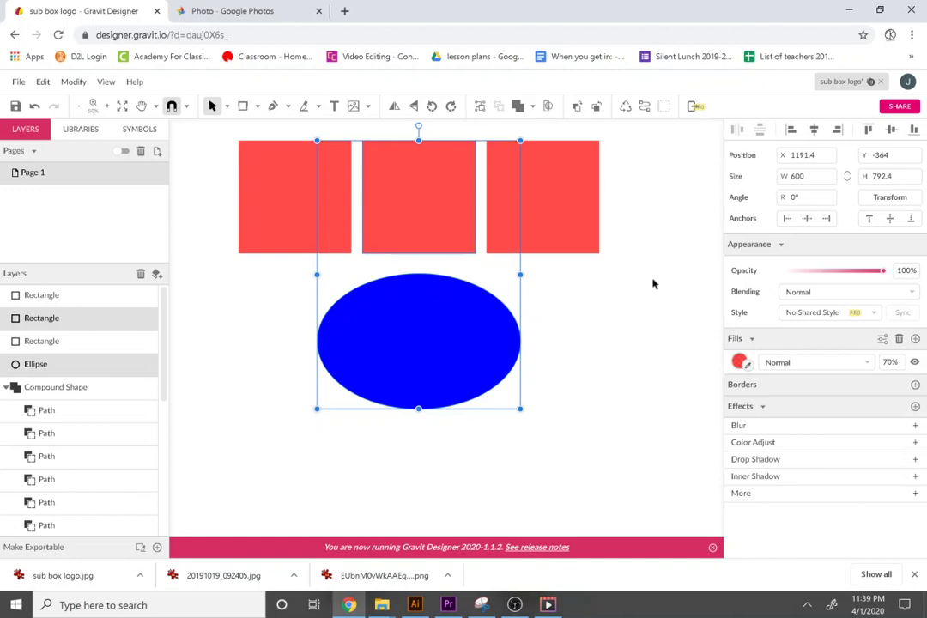
click(666, 327)
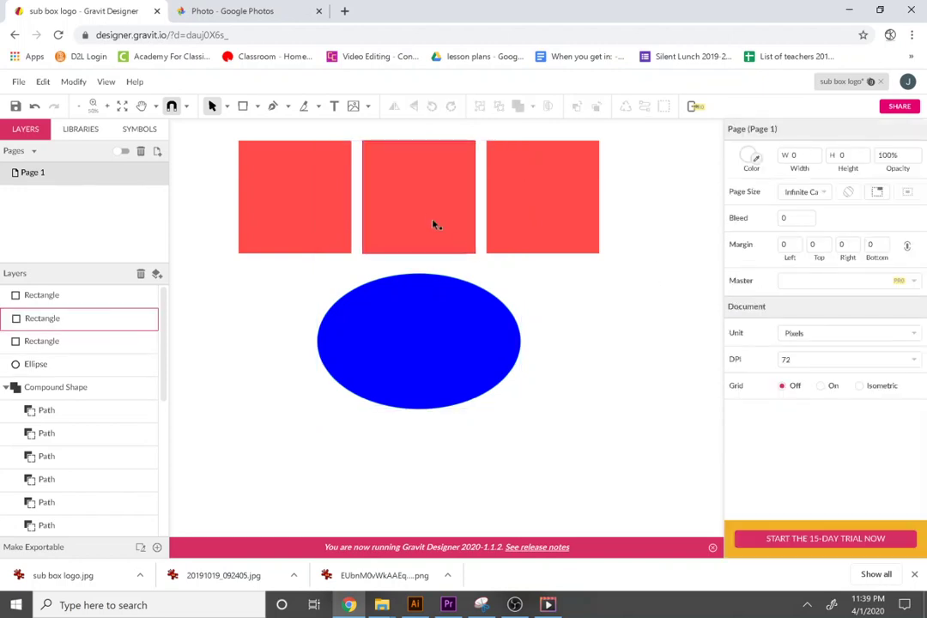
Move the middle square straight down so its upper edge overlaps the bottom of the ellipse.
drag(434, 223, 437, 469)
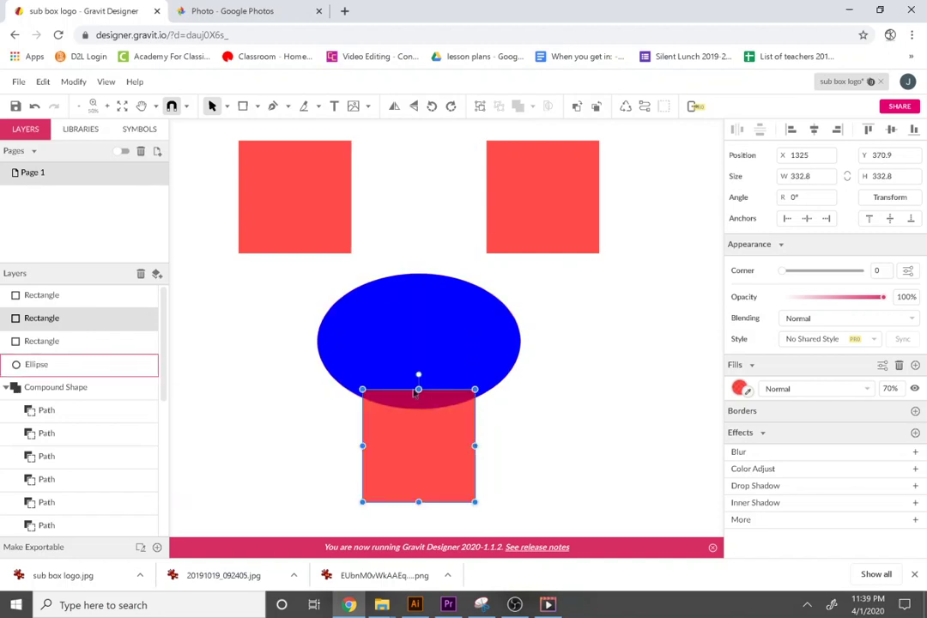
drag(527, 515, 494, 320)
click(252, 263)
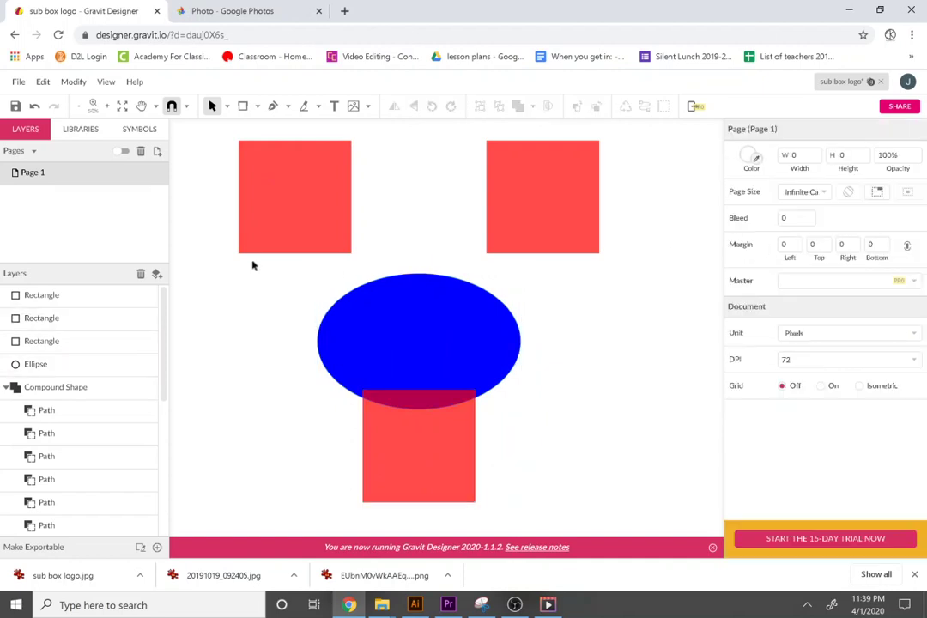
Rotate the left red square to an angle of 10°.
click(260, 237)
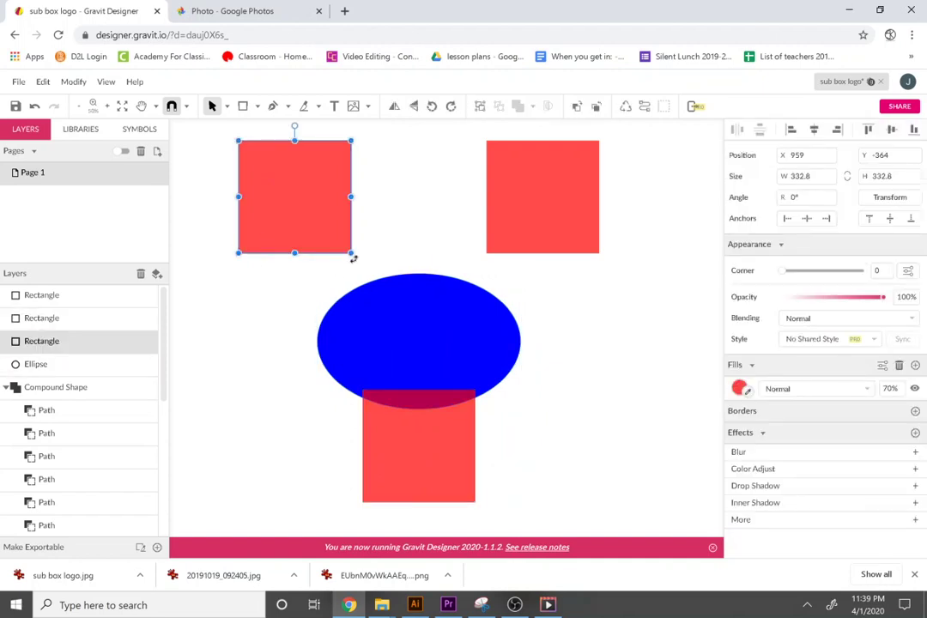
drag(357, 257, 366, 250)
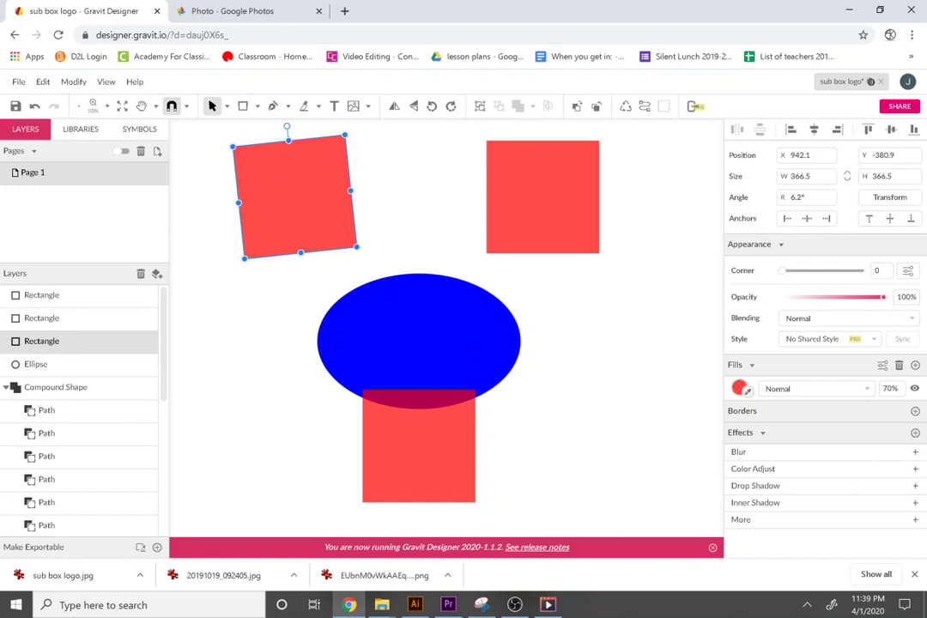
click(797, 196)
text(10)
key(Return)
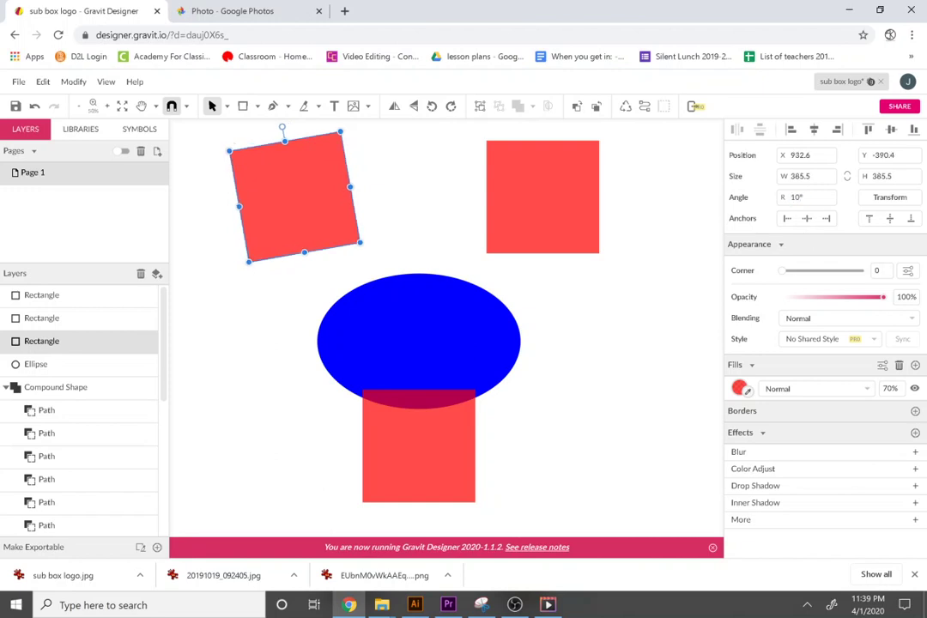
Rotate the right red square to an angle of -10°.
click(525, 176)
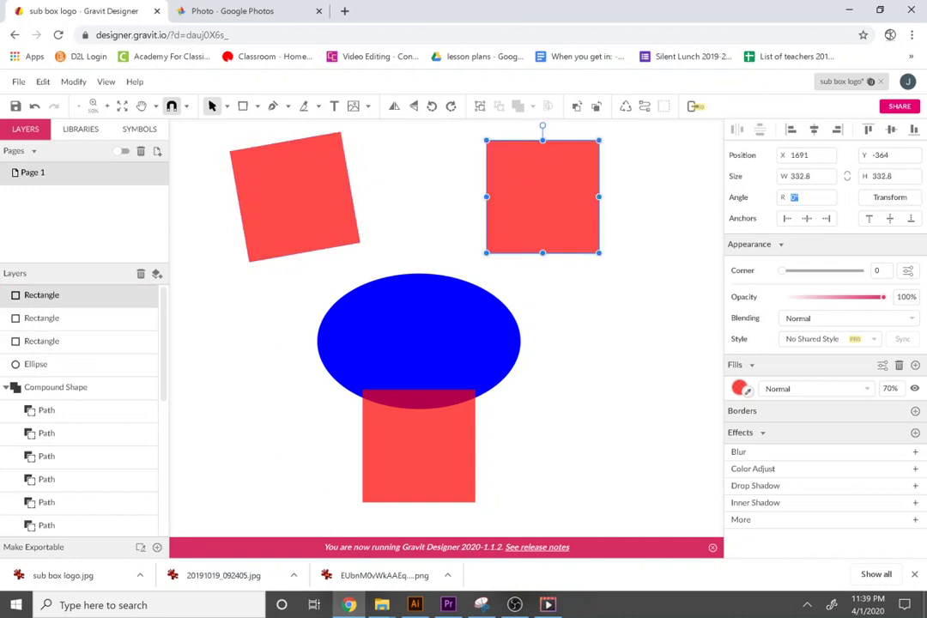
text(-10)
key(Return)
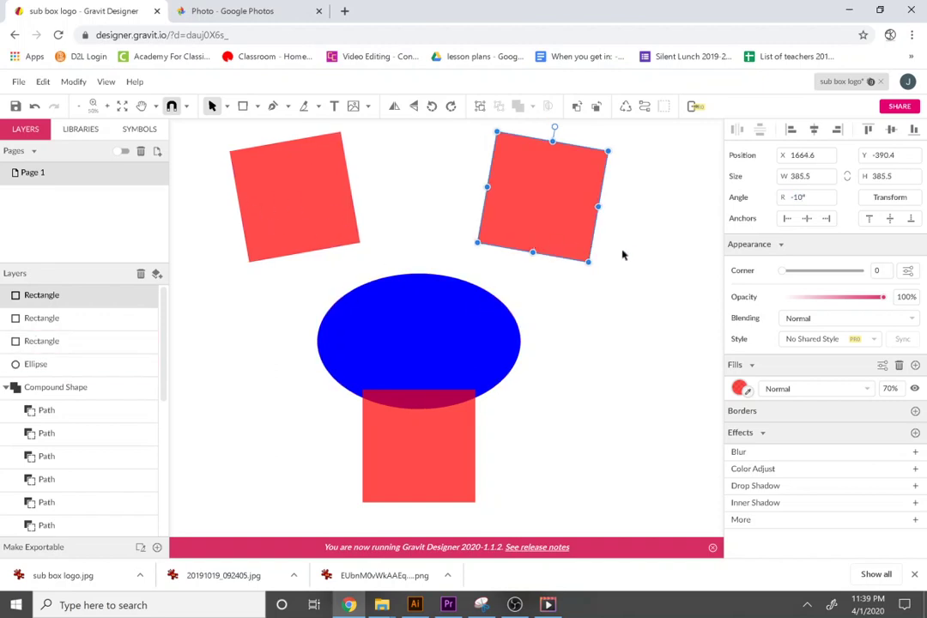
Move both rotated squares down together so they overlap the left and right sides of the ellipse.
drag(633, 238, 222, 214)
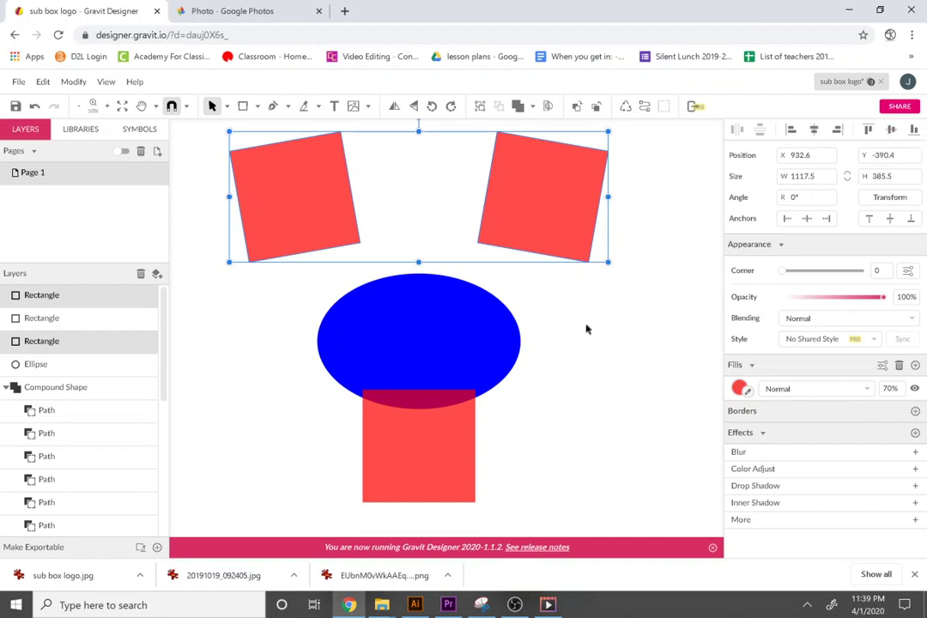
drag(568, 205, 575, 348)
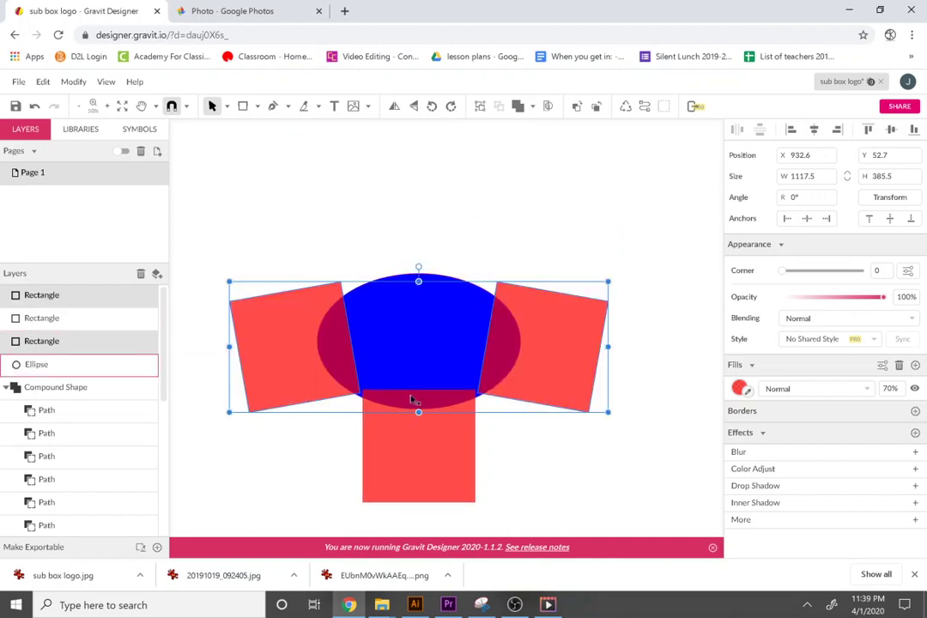
click(478, 445)
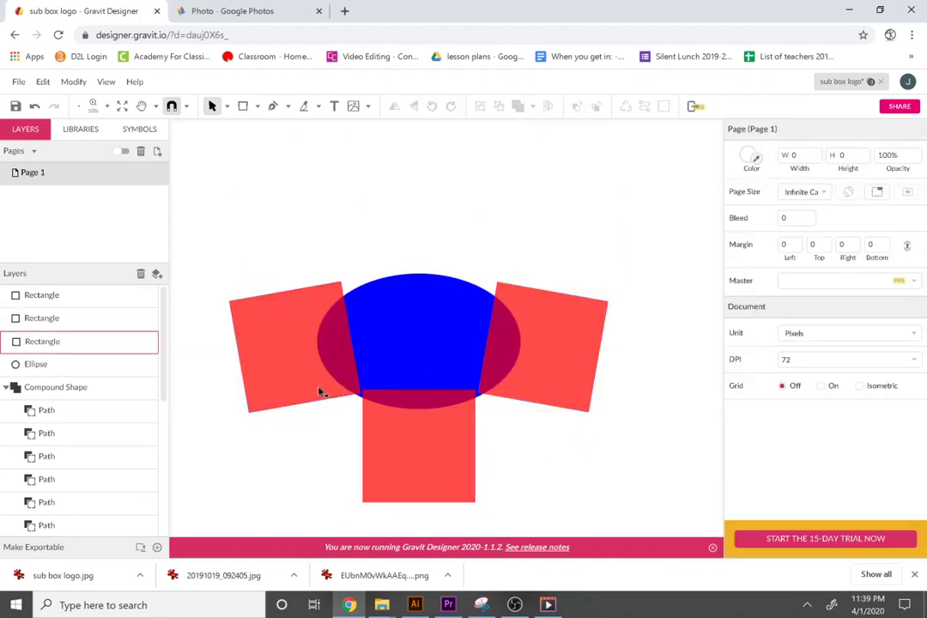
Move the left rotated square slightly inward over the ellipse and group it with the right rotated square.
drag(315, 390, 333, 391)
shift+click(565, 384)
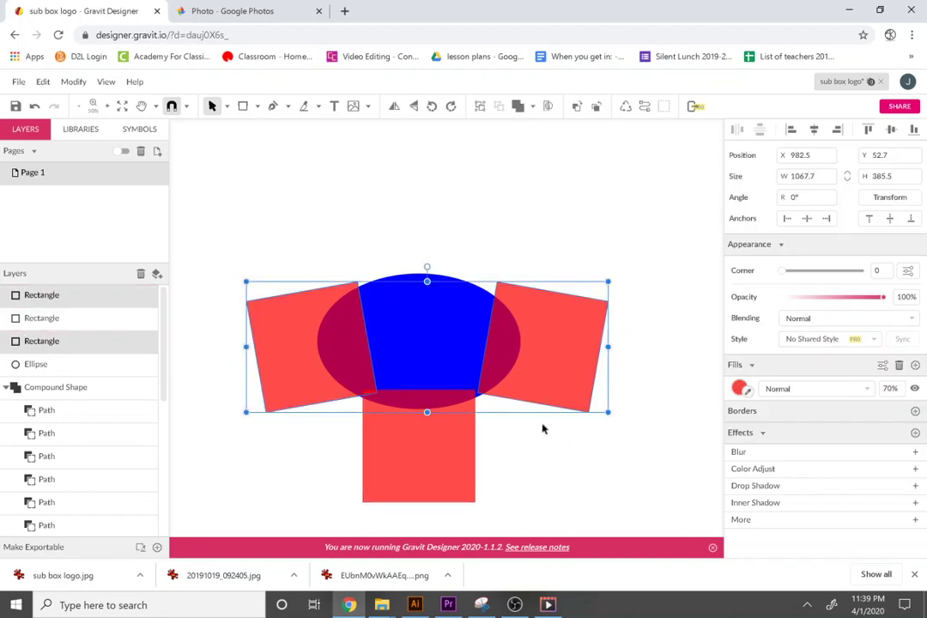
click(66, 81)
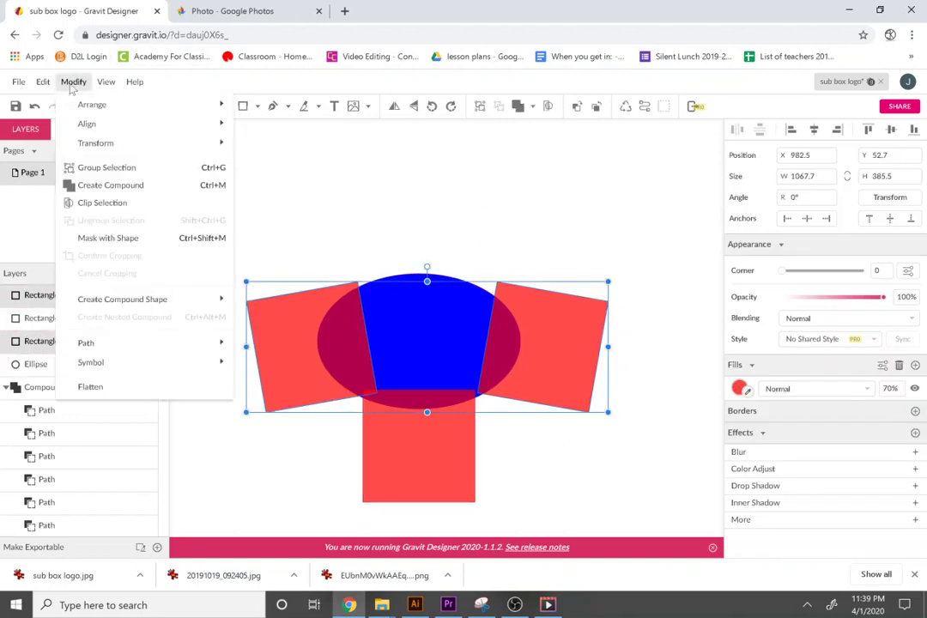
click(86, 168)
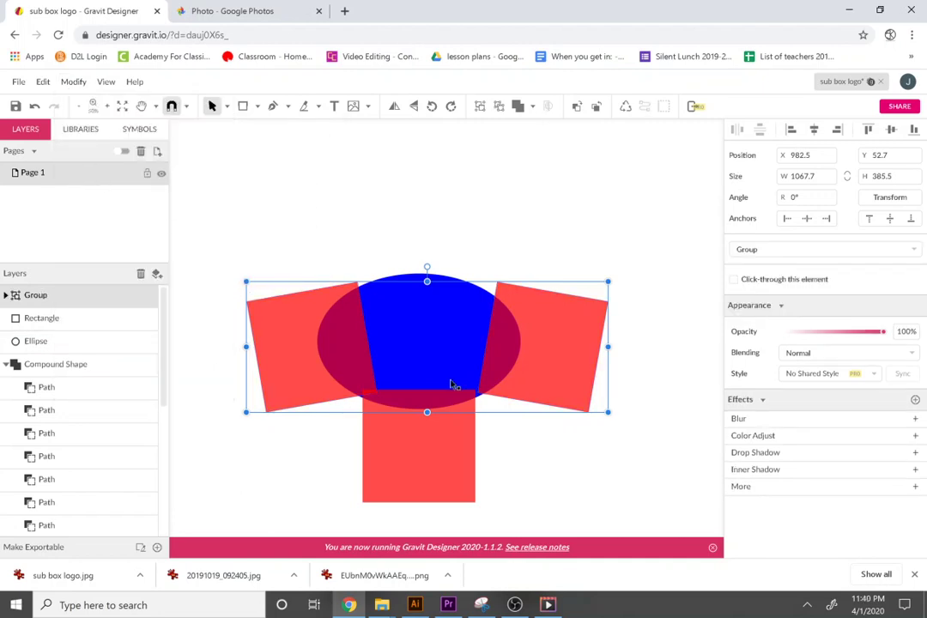
Align the grouped squares, the middle square and the ellipse to a common horizontal center.
click(481, 208)
click(448, 303)
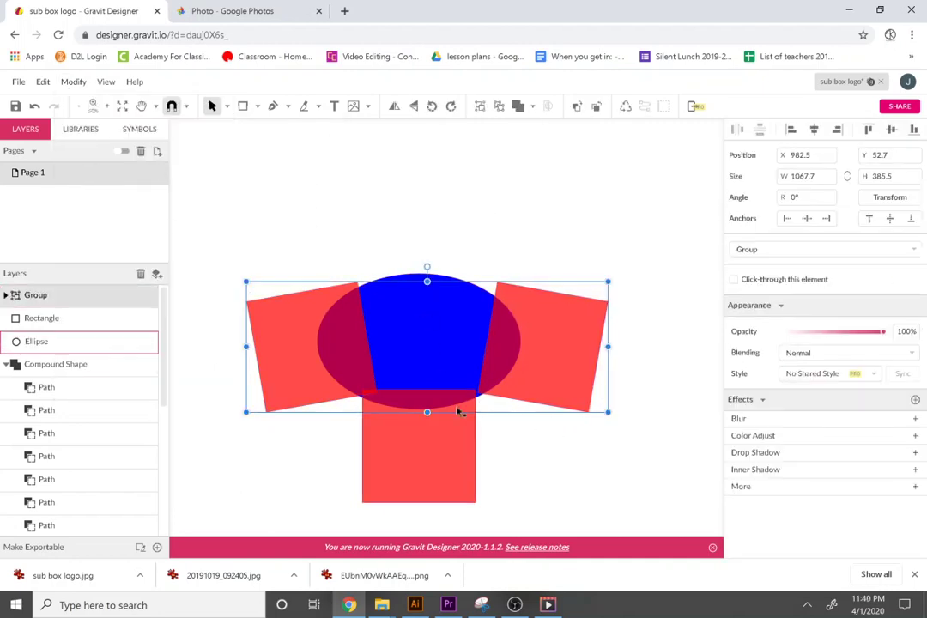
click(562, 486)
drag(643, 502, 245, 204)
click(813, 129)
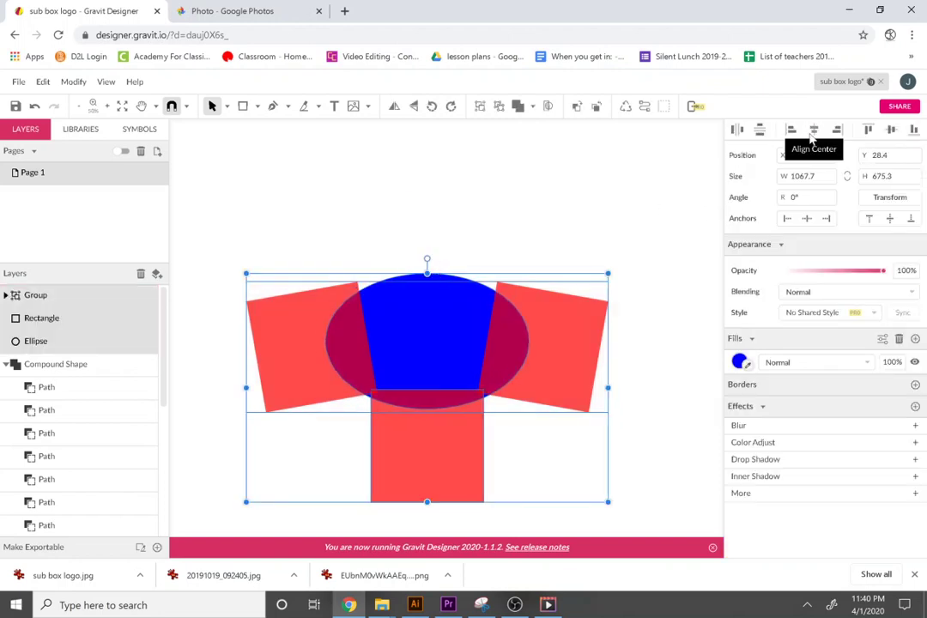
Subtract the grouped squares and the middle square from the ellipse to form the badge shape.
click(428, 169)
drag(654, 496, 253, 216)
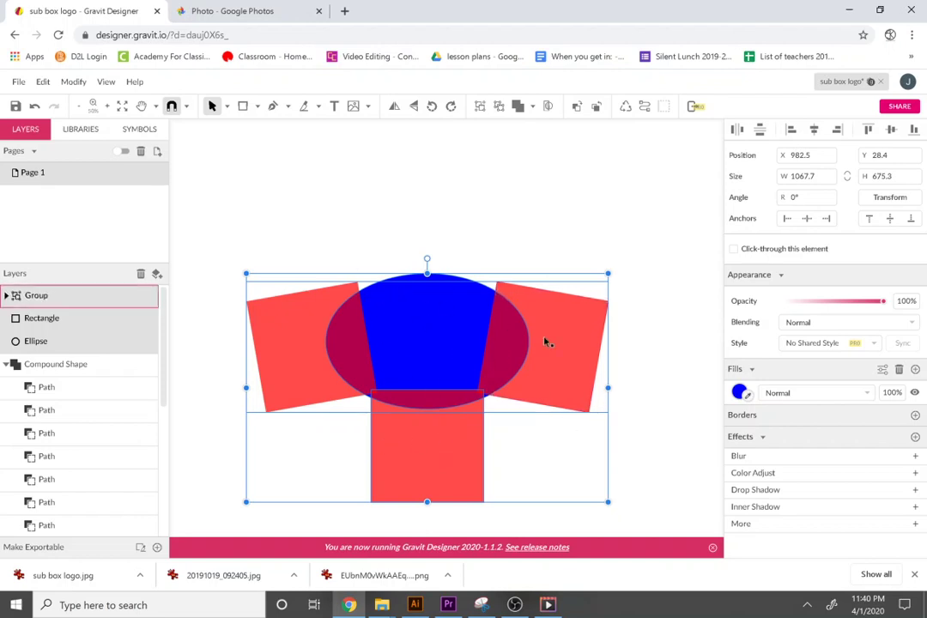
click(532, 106)
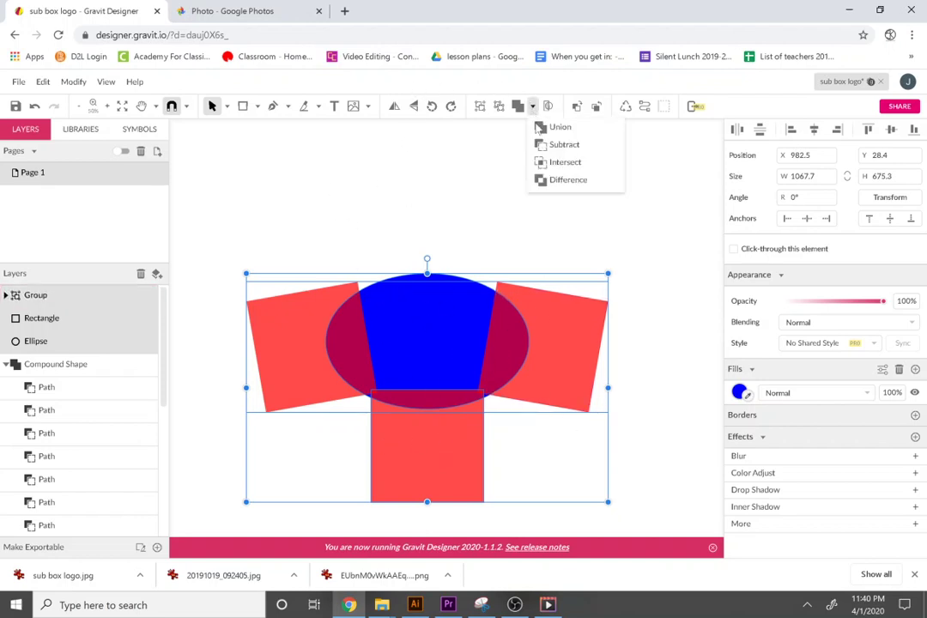
key(Return)
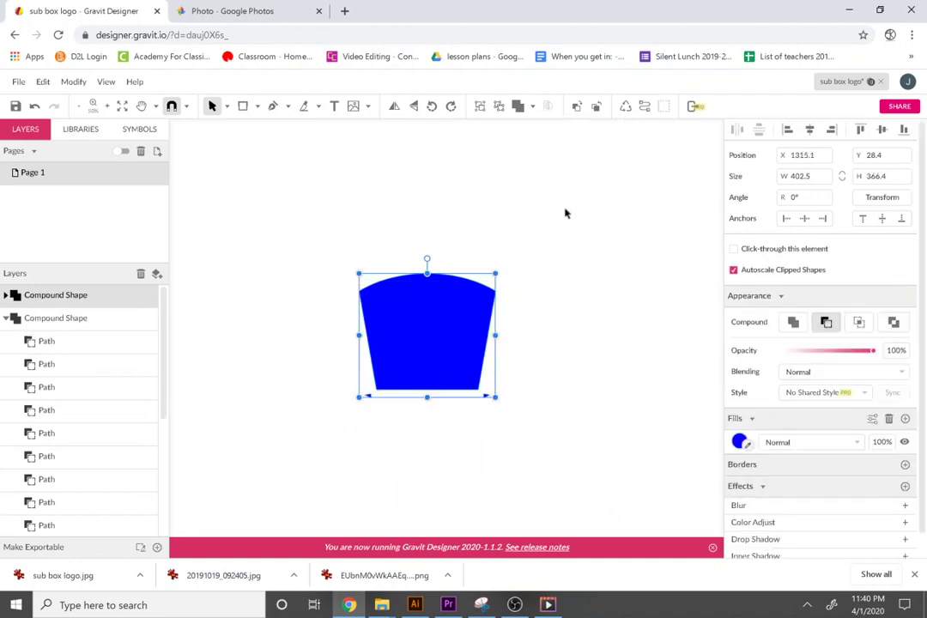
click(514, 604)
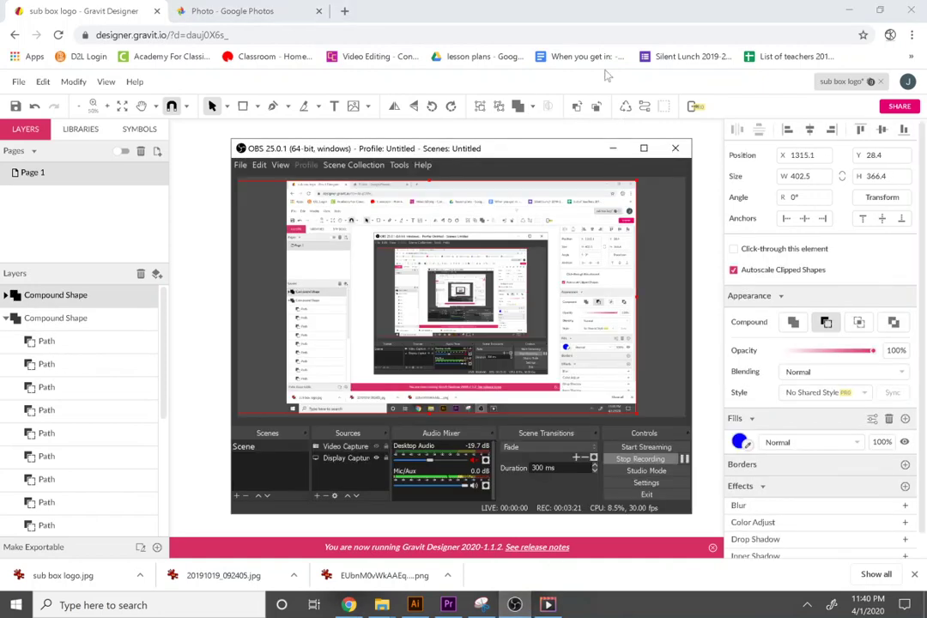
click(516, 120)
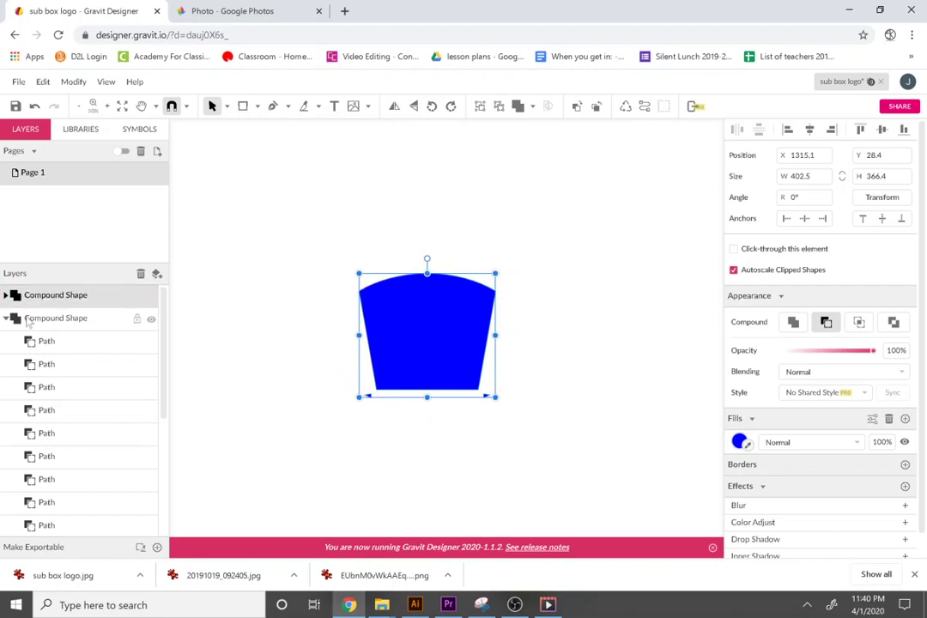
Try to reshape the badge's right side by resizing the right cutting rectangle inside the compound shape.
click(6, 295)
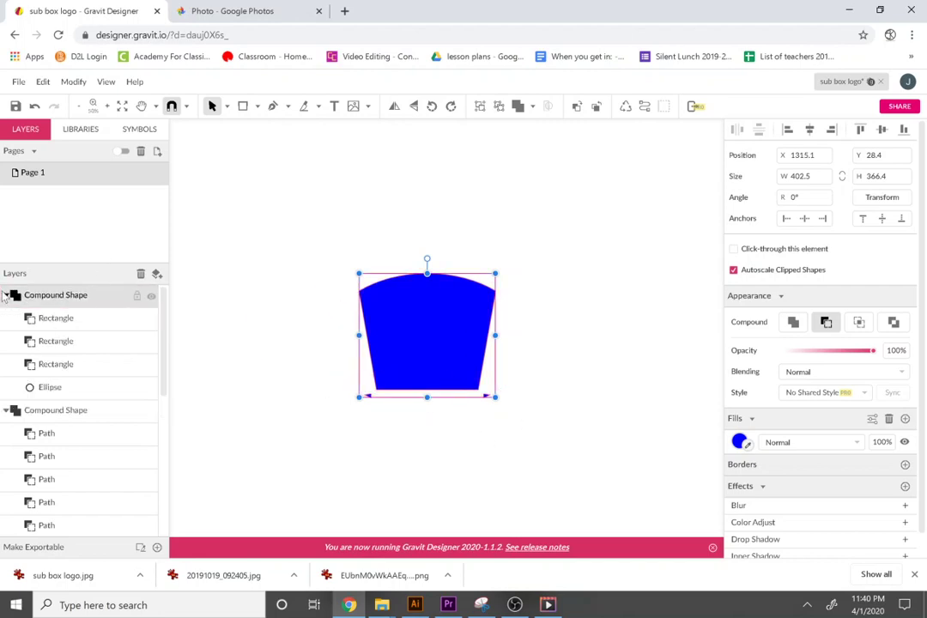
click(45, 318)
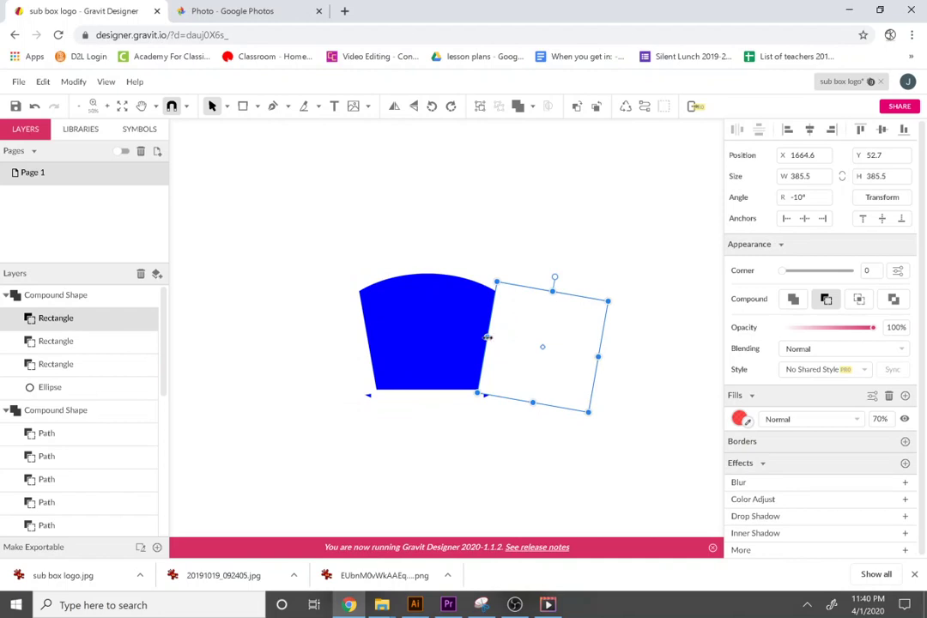
drag(486, 337, 470, 335)
key(ctrl+z)
drag(488, 338, 494, 338)
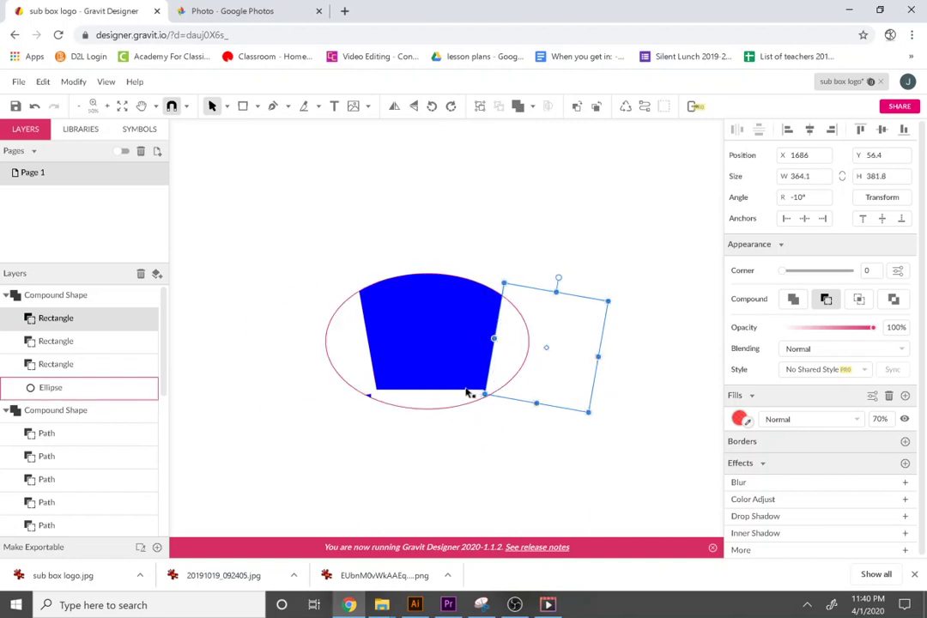
click(431, 403)
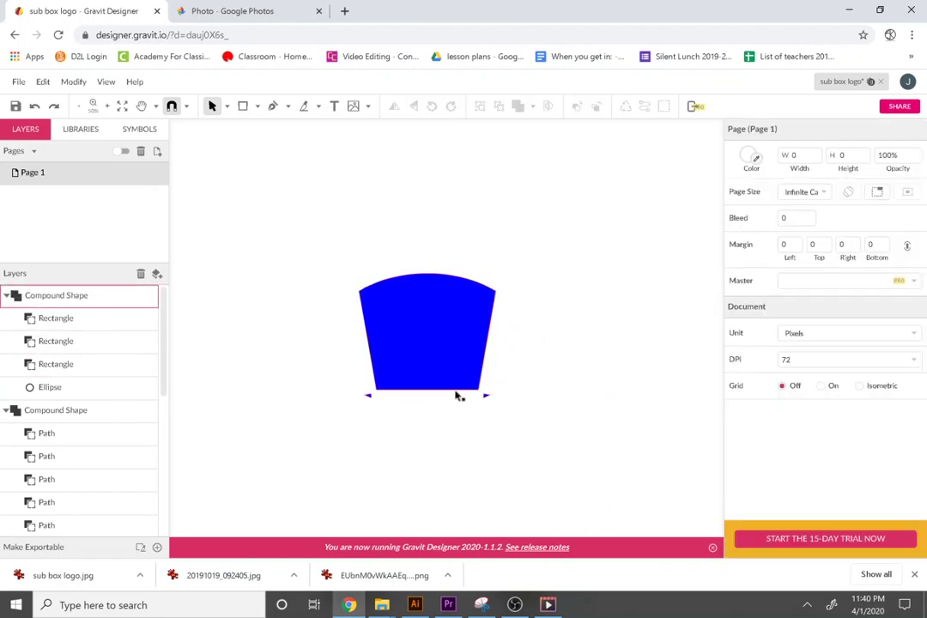
click(460, 391)
click(470, 436)
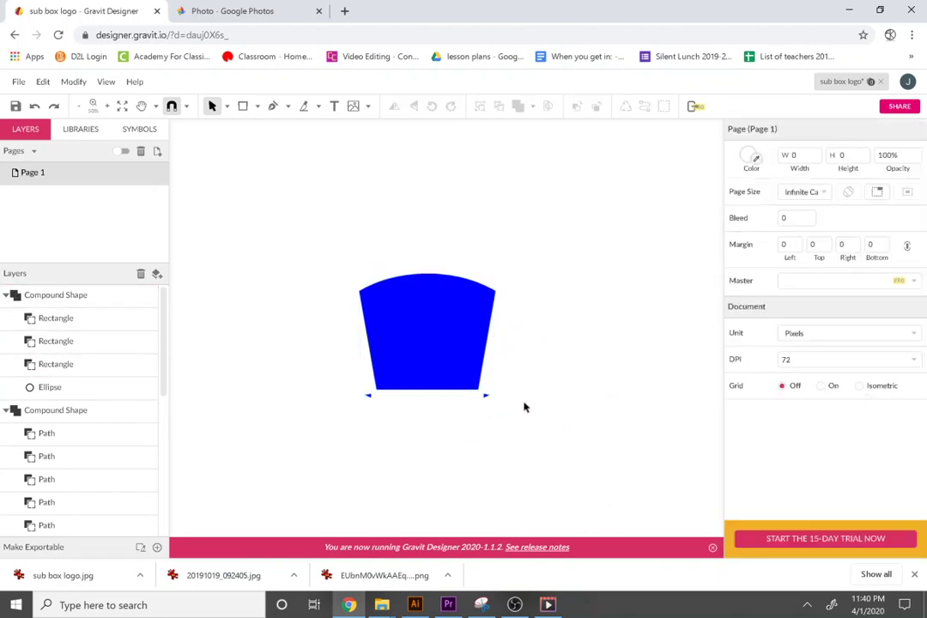
Extend the left and right cutting rectangles downward so they remove the two small blue leftovers below the badge.
click(88, 341)
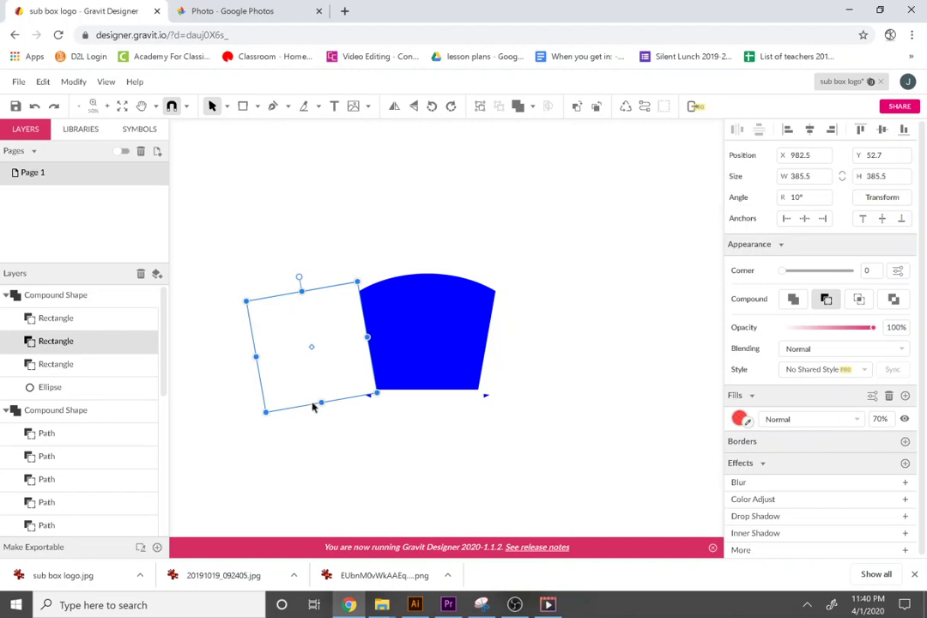
drag(322, 411, 324, 421)
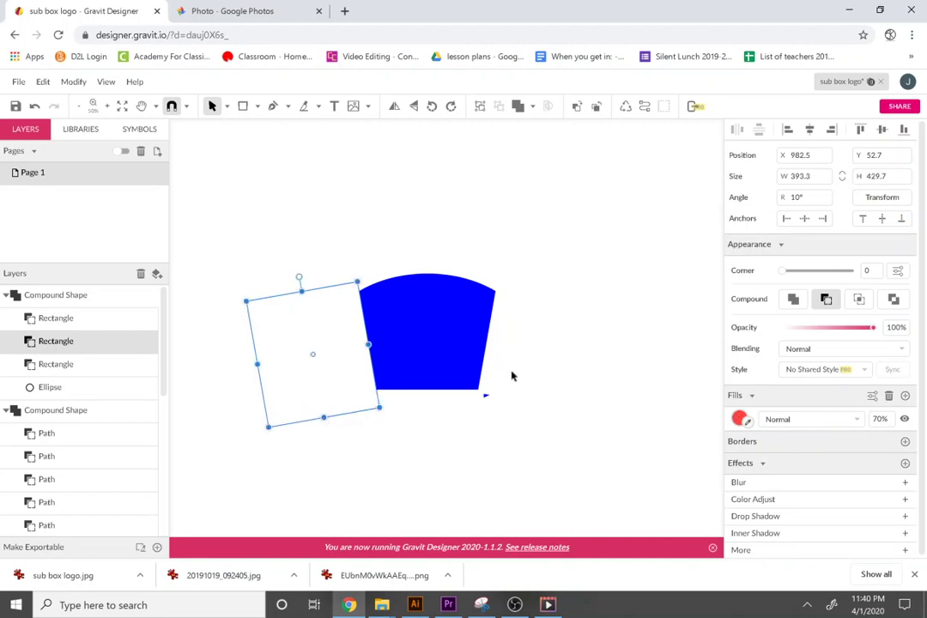
click(109, 319)
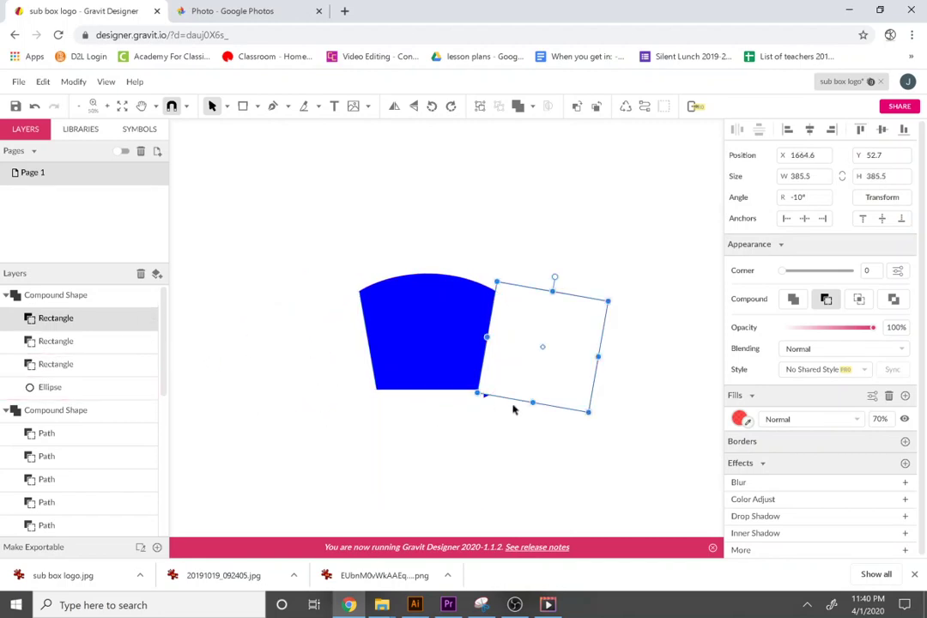
drag(533, 403, 528, 421)
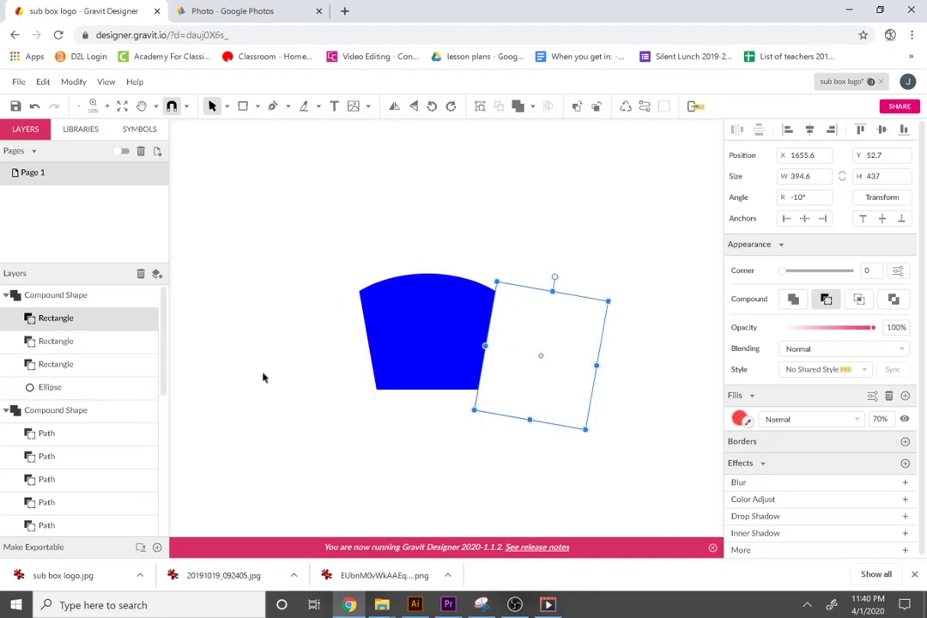
click(352, 230)
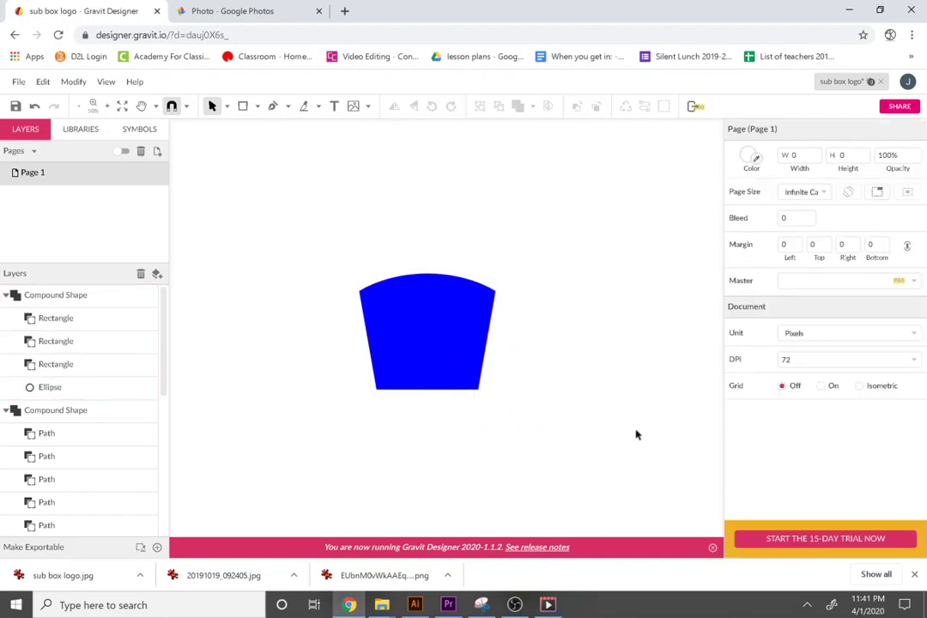
Convert the badge's compound shape to a path and collapse the compound shape listed below it.
click(418, 343)
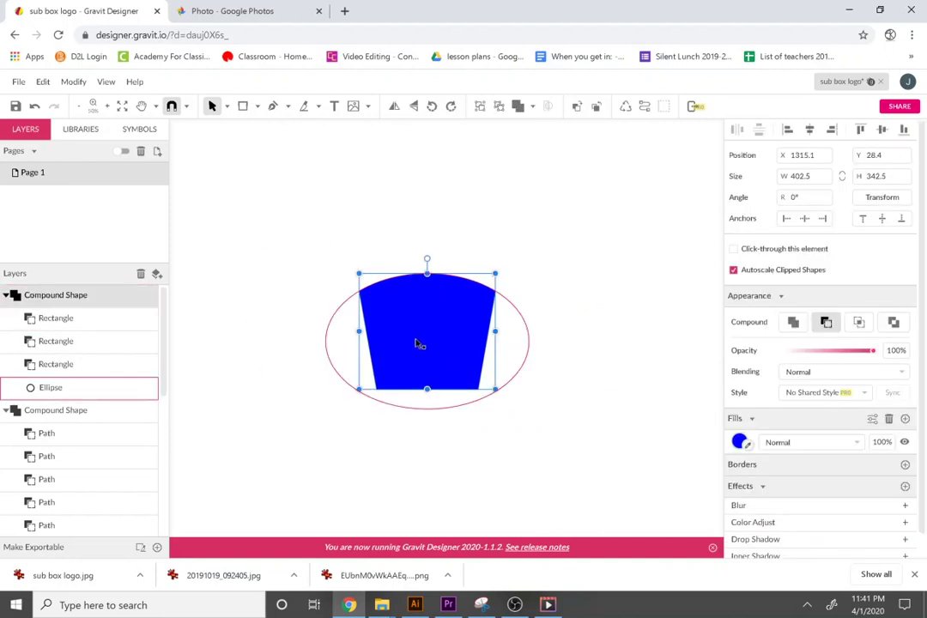
click(73, 82)
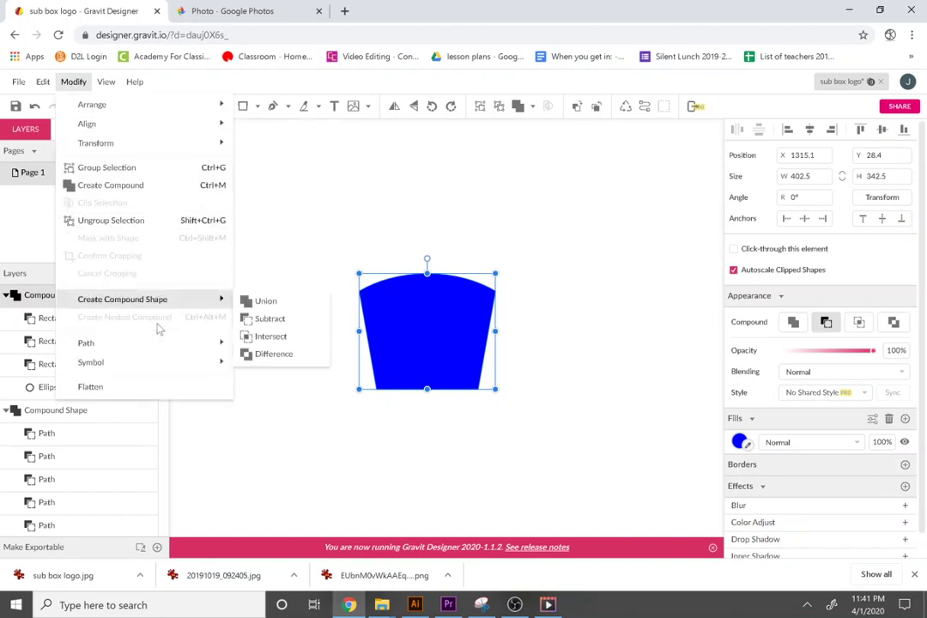
mouse_move(172, 362)
mouse_move(198, 342)
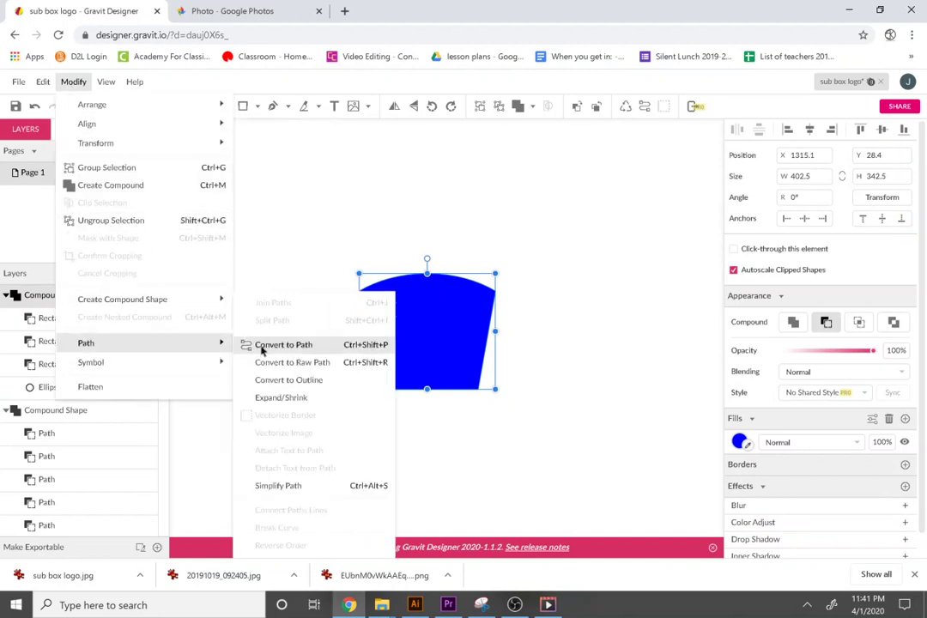
click(249, 345)
click(6, 318)
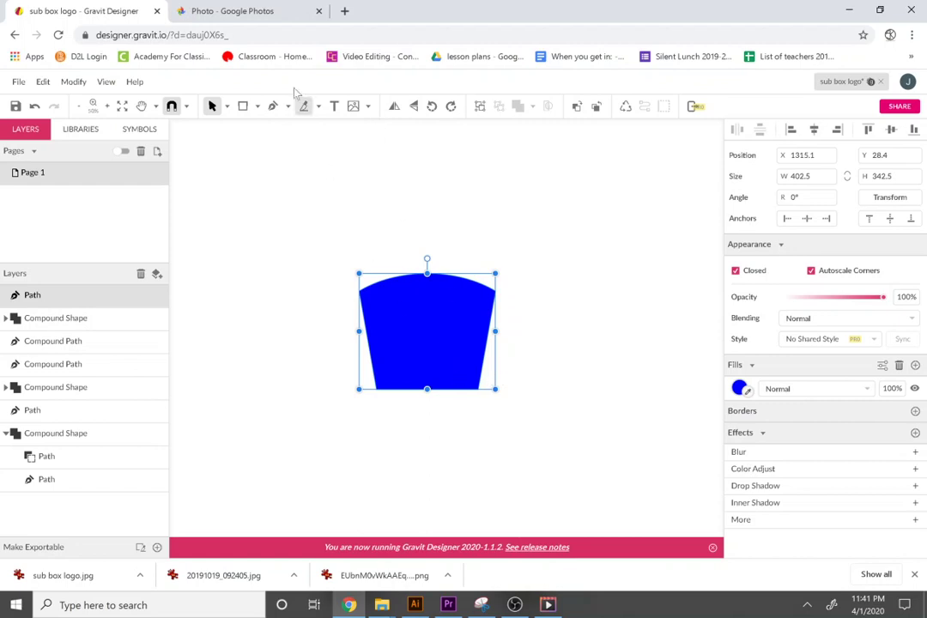
Try adding text along the badge's curved top edge, and delete that text object.
click(334, 105)
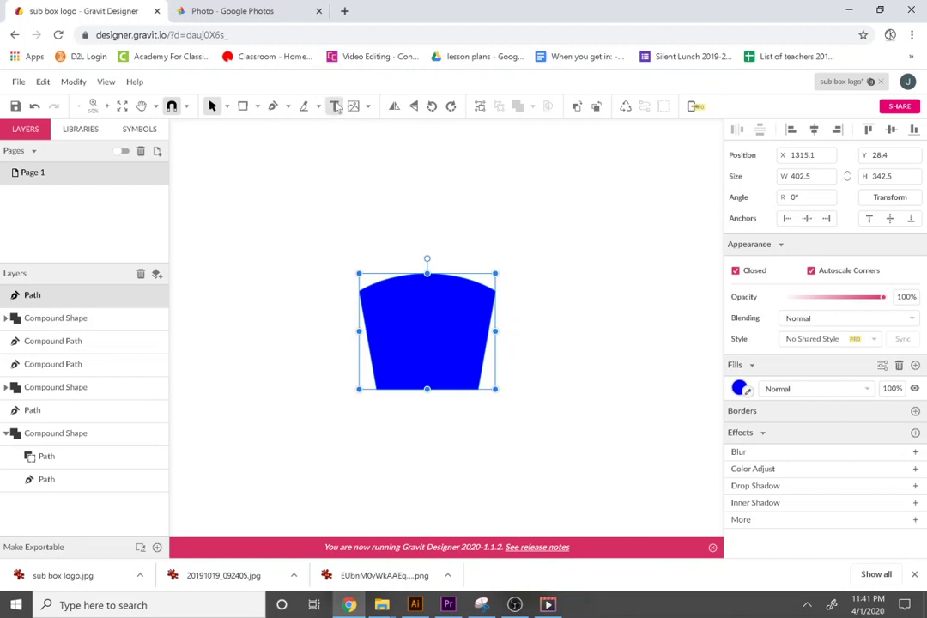
click(374, 287)
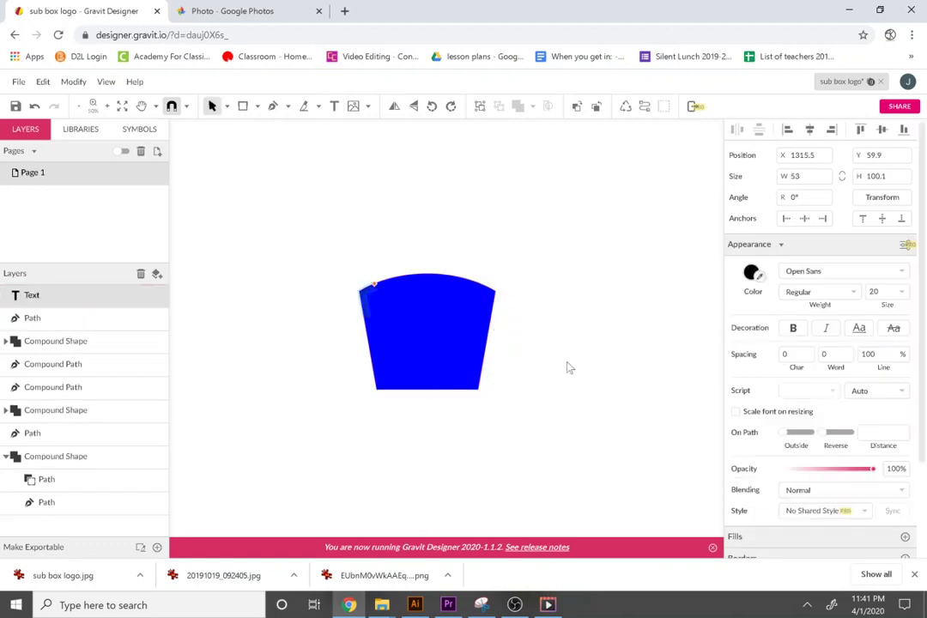
text(SUB BOX)
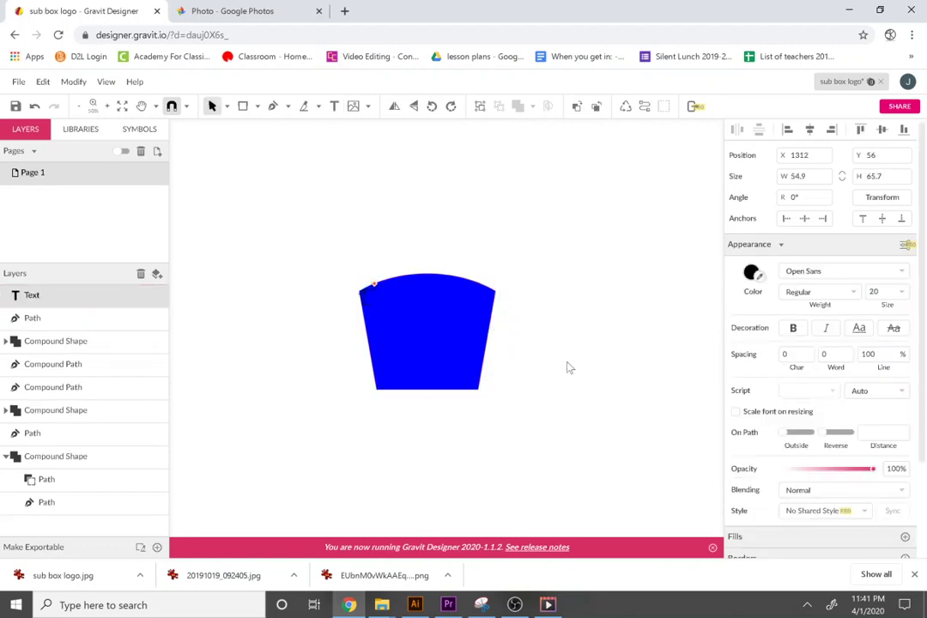
key(ctrl+z)
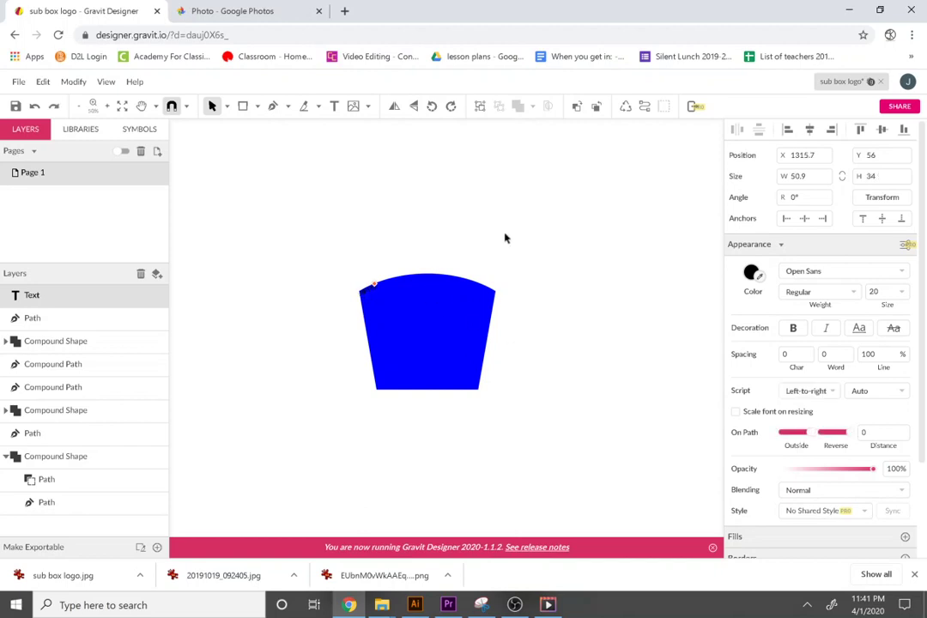
click(192, 126)
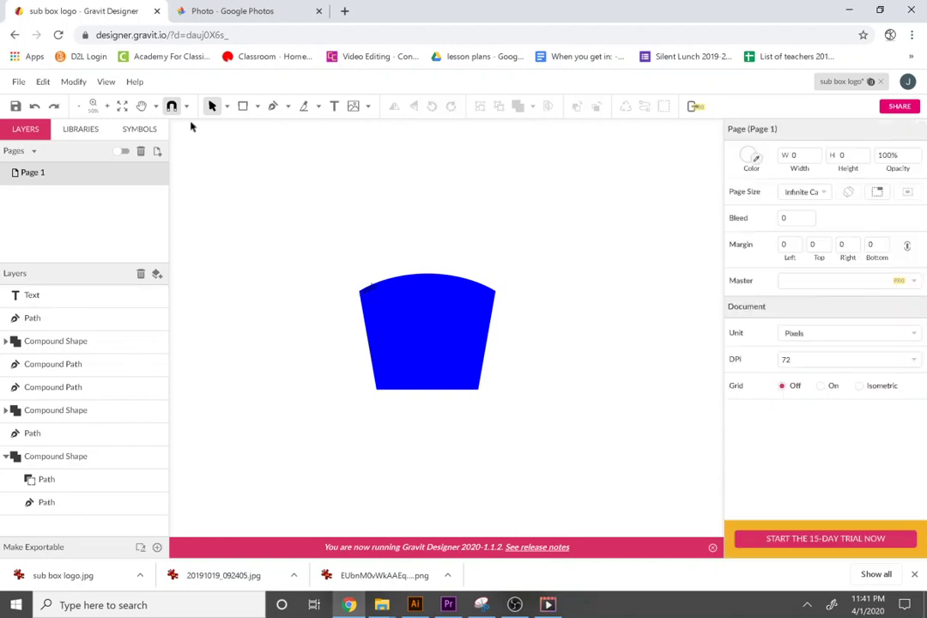
click(370, 247)
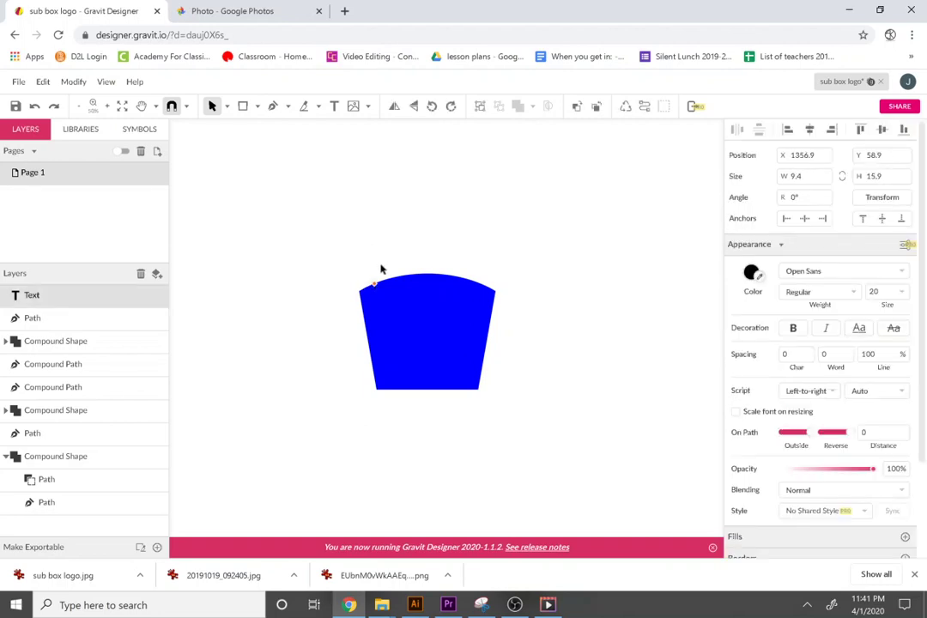
key(Delete)
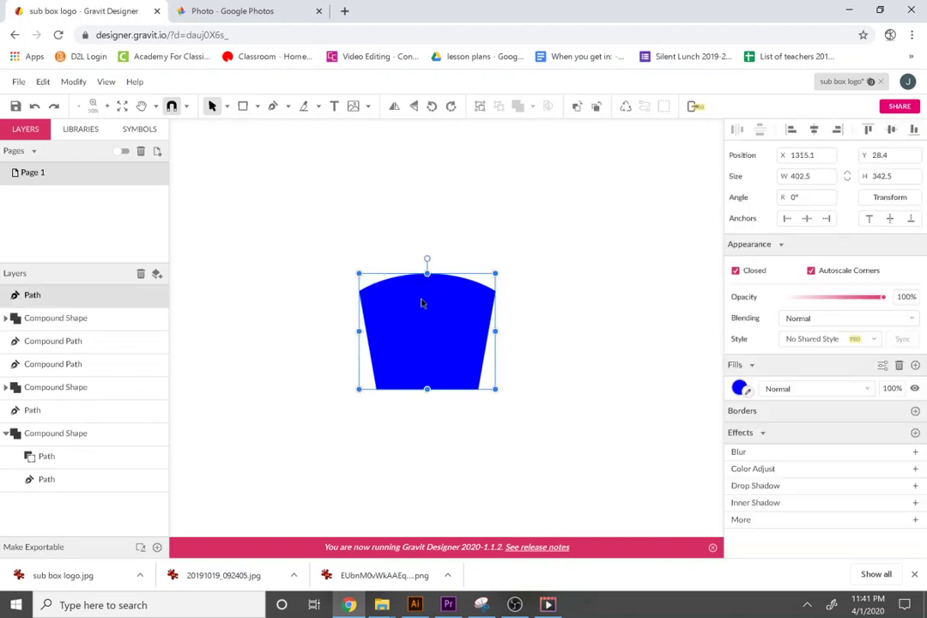
Change the badge's fill color from the preset colors to cyan.
scroll(420, 303, up, 4)
scroll(421, 303, down, 2)
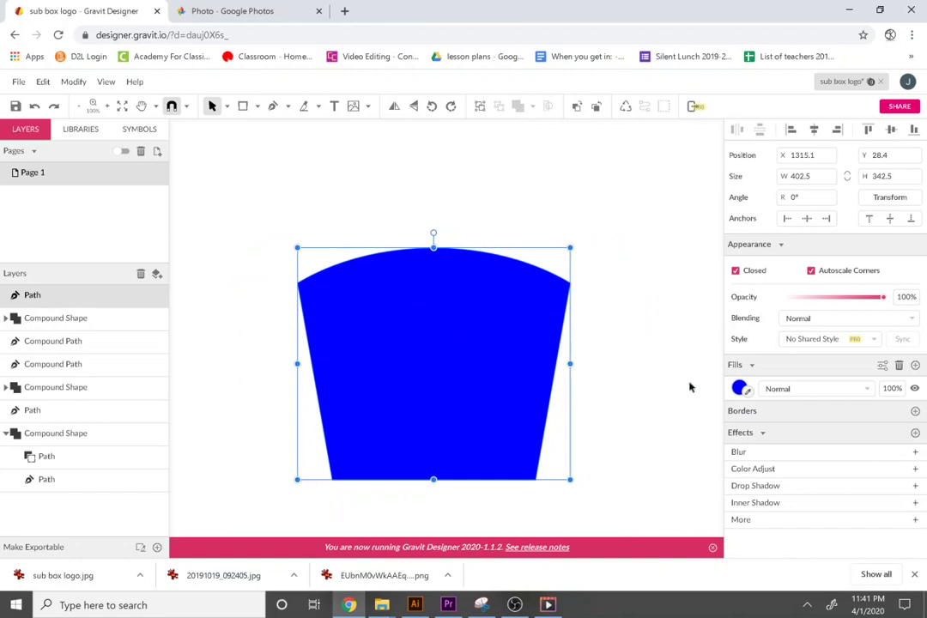
click(739, 388)
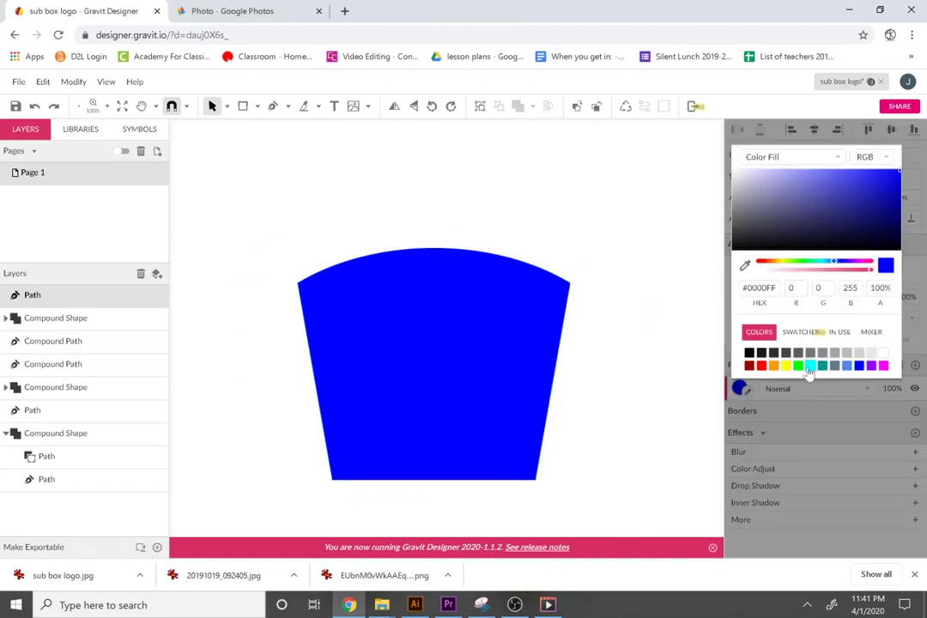
click(810, 366)
Add a text object on the cyan badge's outline, near the start of its curved top edge.
click(331, 131)
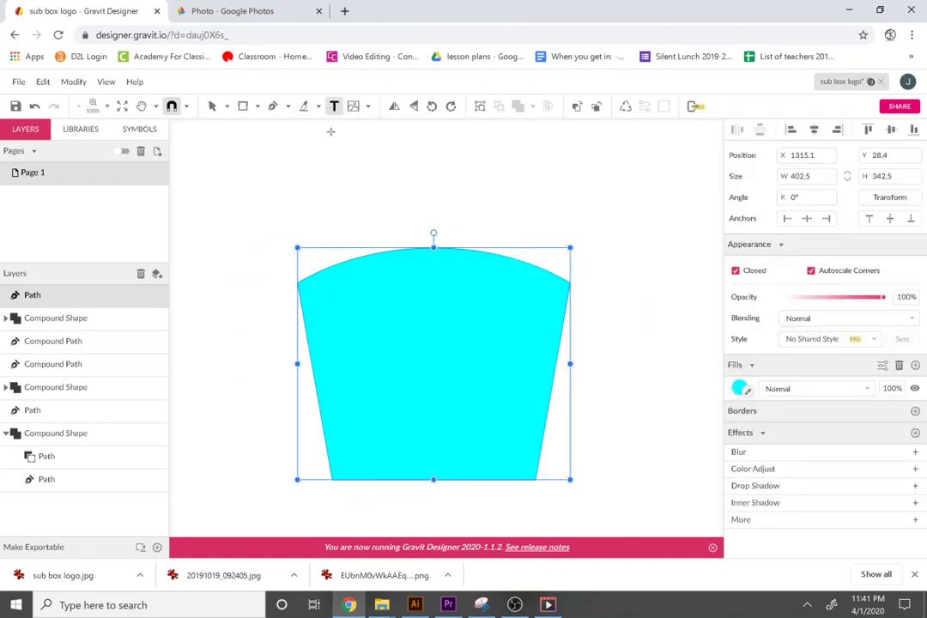
click(334, 262)
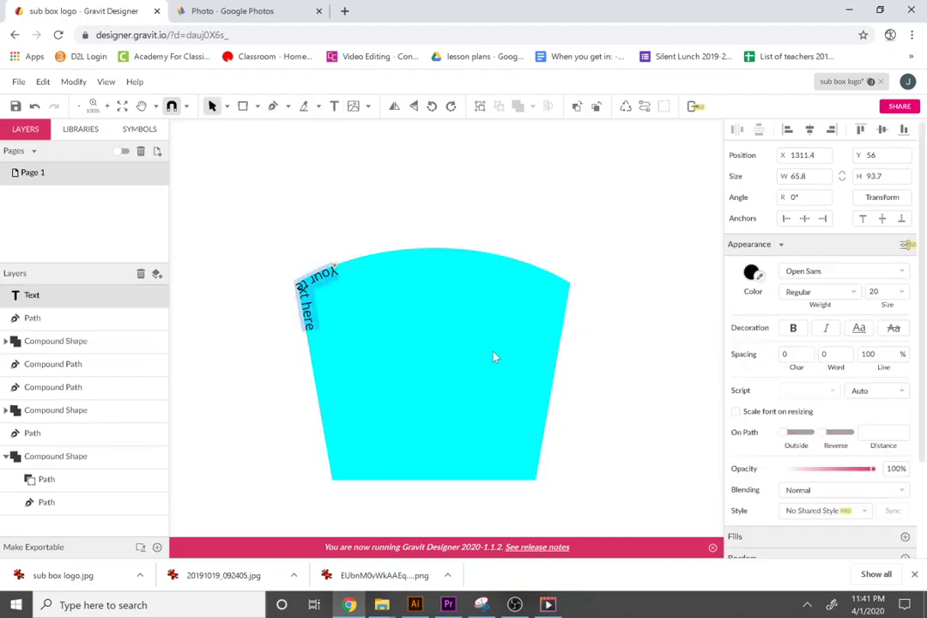
click(833, 435)
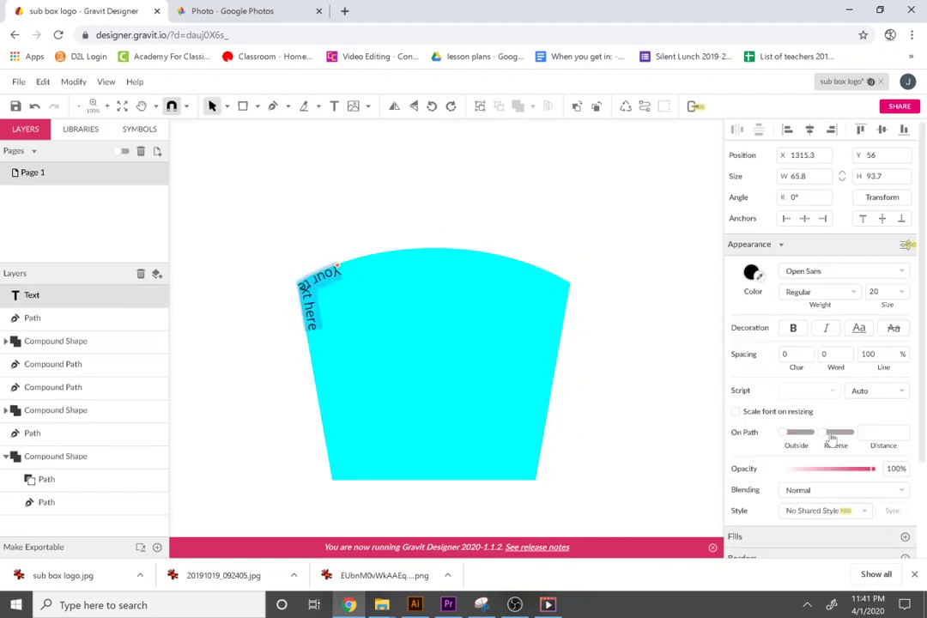
key(ctrl+z)
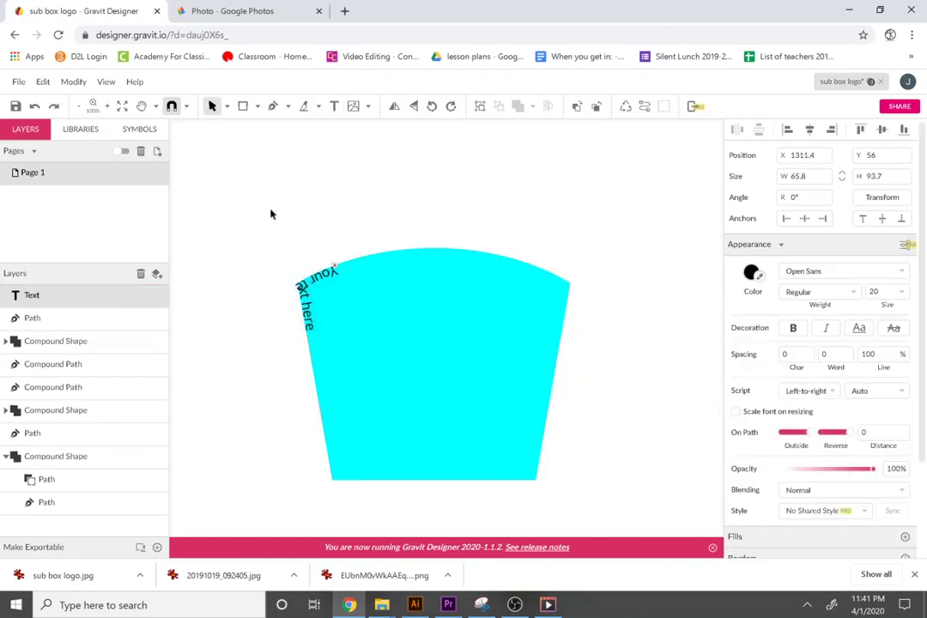
Set the badge's path text to Outside with Reverse off, and slide its starting point to the badge's upper-left corner.
click(797, 434)
click(830, 433)
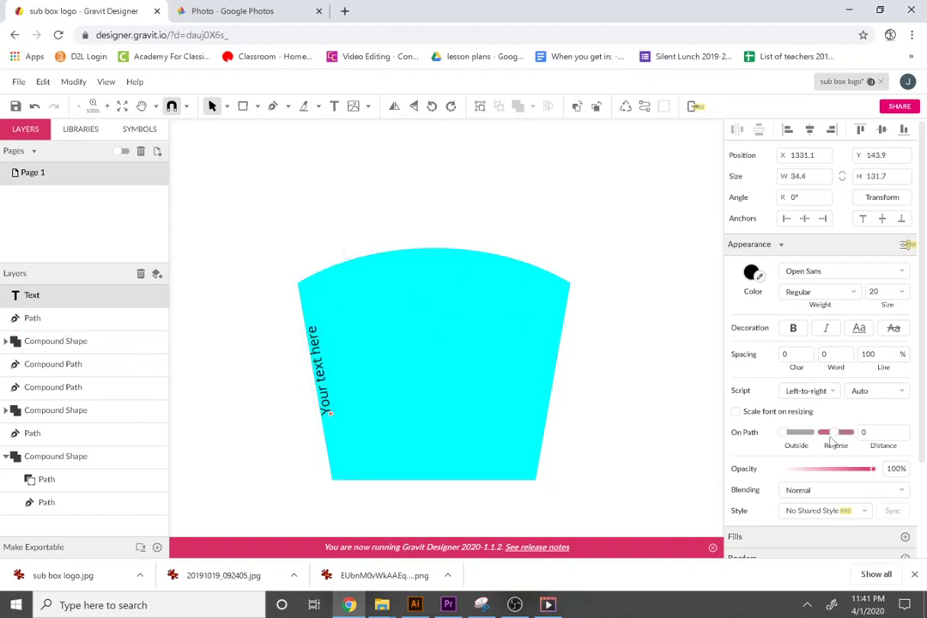
click(796, 434)
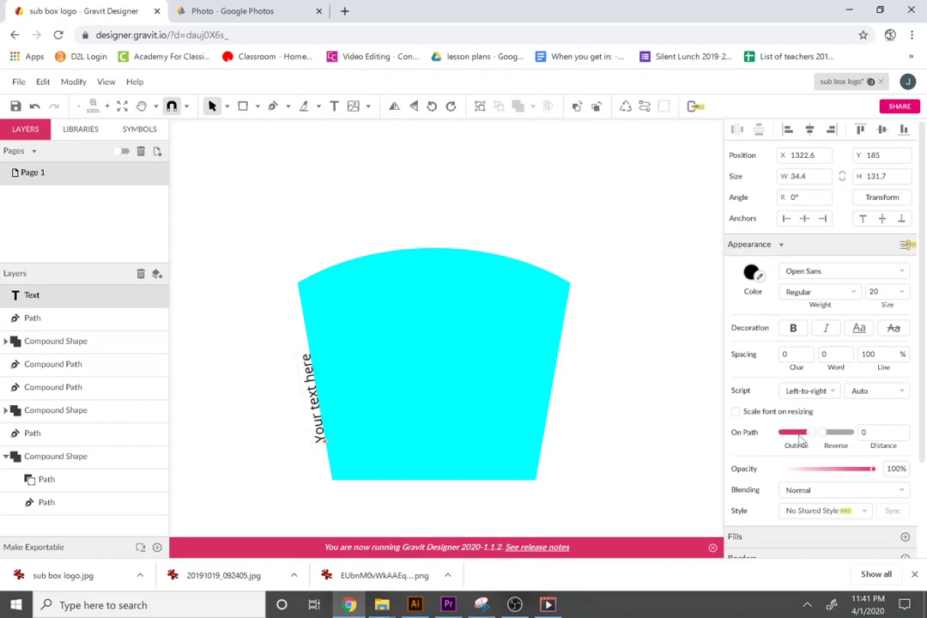
drag(323, 440, 306, 297)
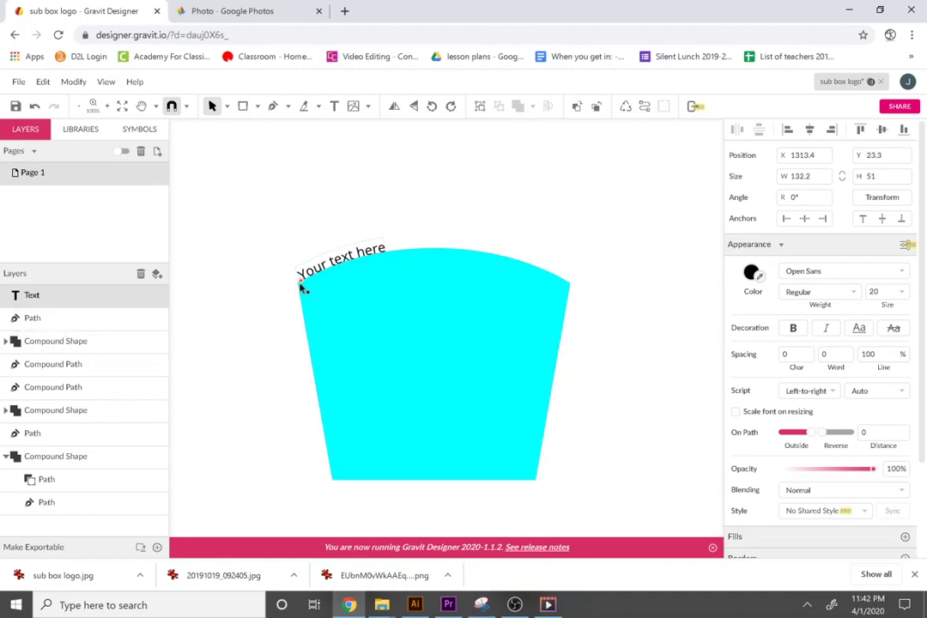
drag(302, 283, 298, 242)
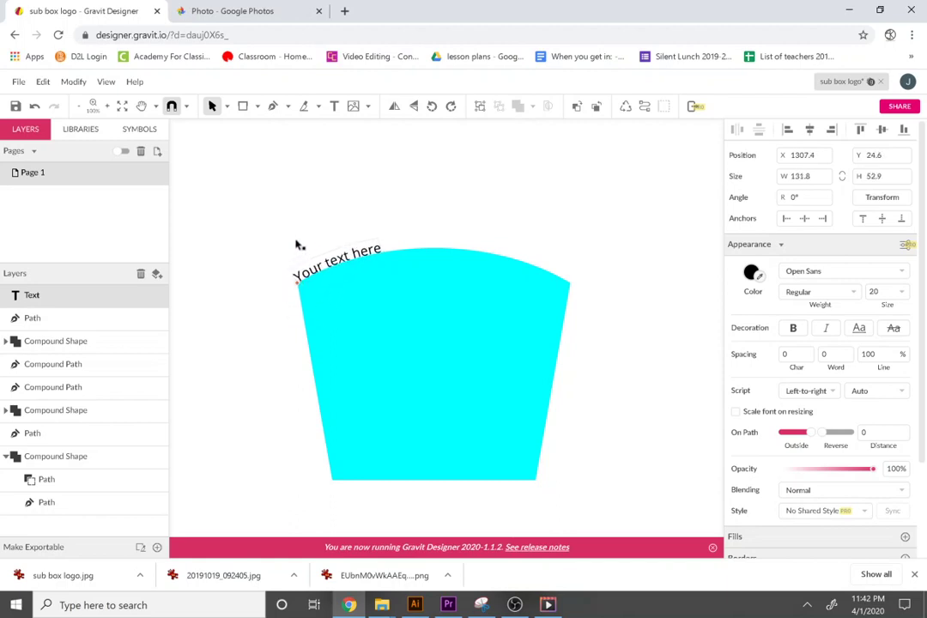
Replace the placeholder text on the badge's curve with "Paddle Box".
double_click(324, 271)
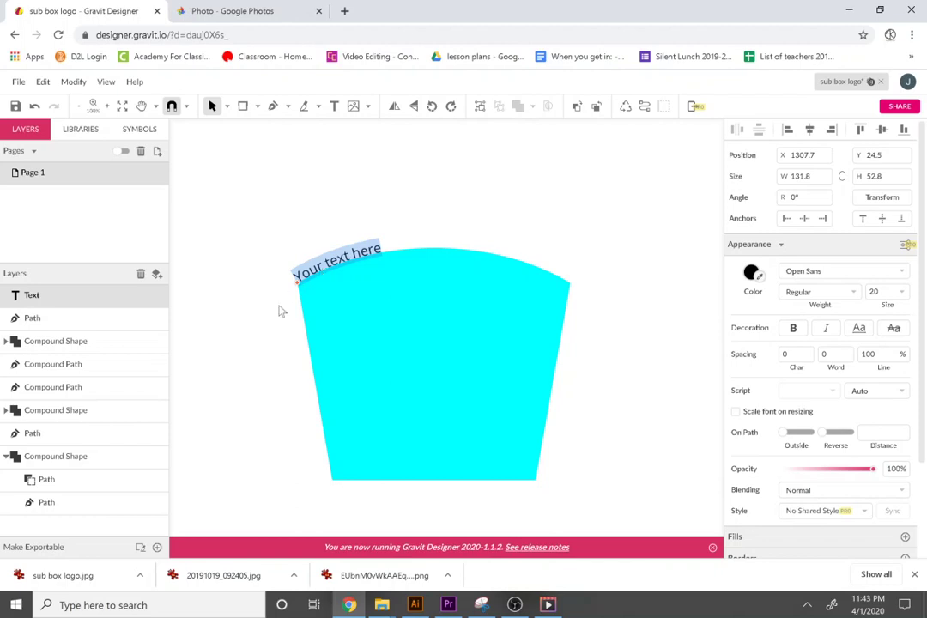
key(BackSpace)
key(ctrl+z)
text(Paddler)
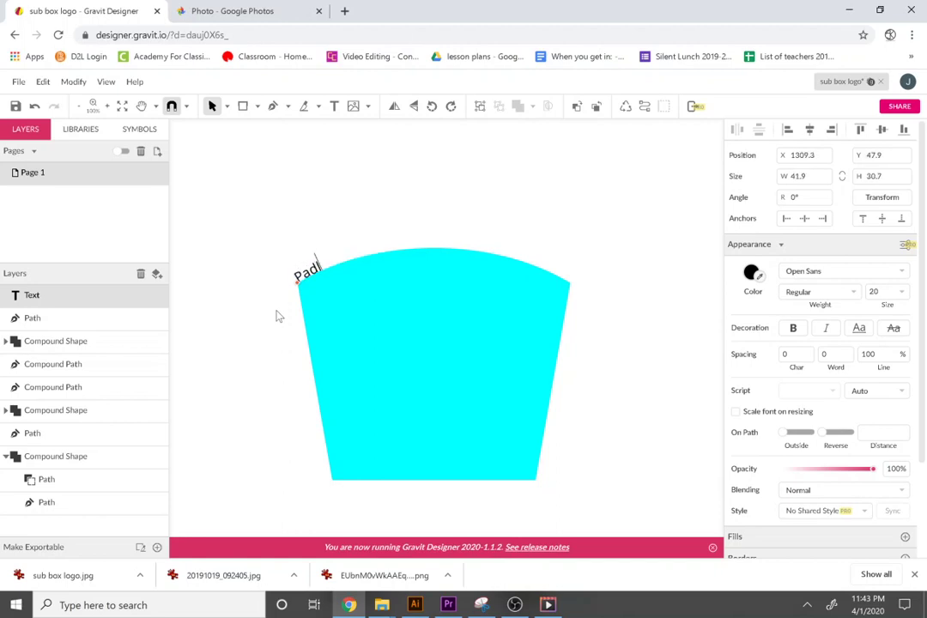
key(BackSpace)
text(Box)
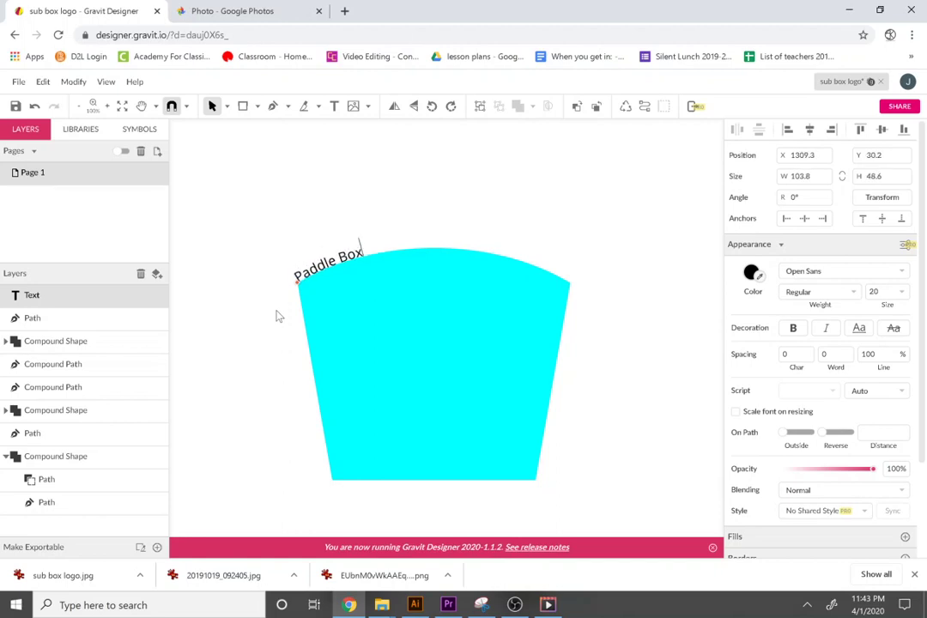
Change the font of the whole Paddle Box text to Pacifico.
double_click(336, 258)
triple_click(336, 260)
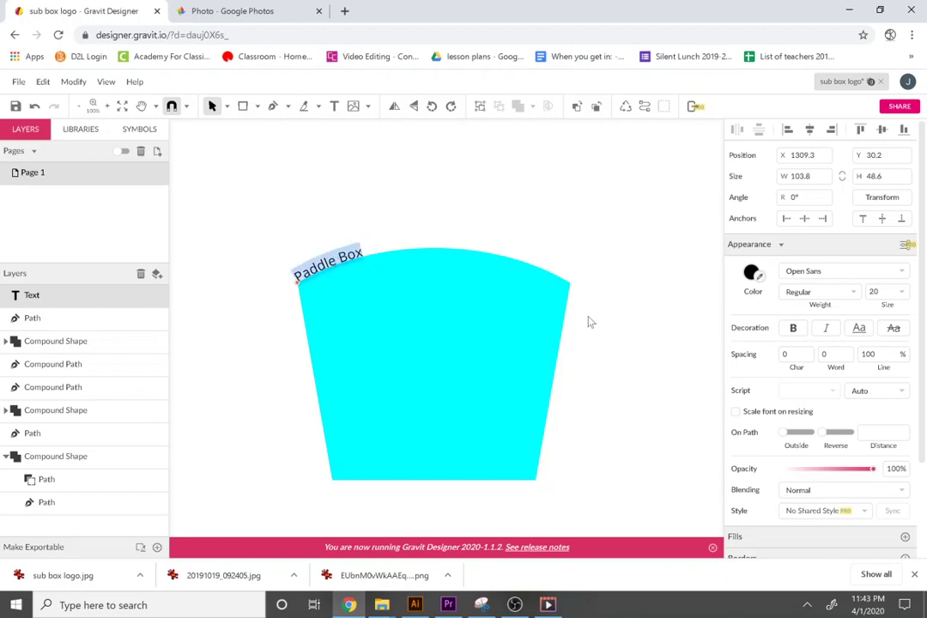
click(882, 272)
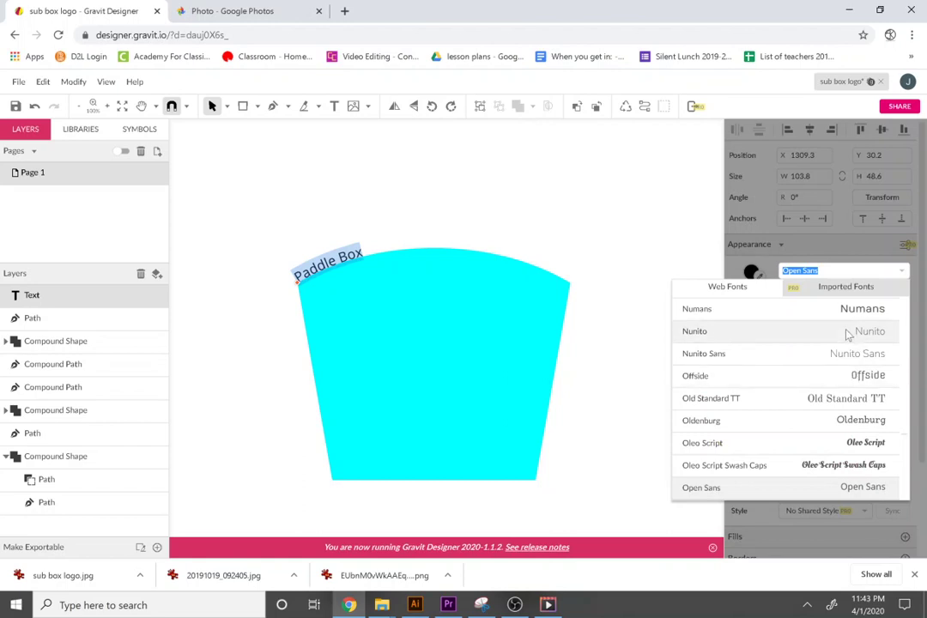
text(pacifi)
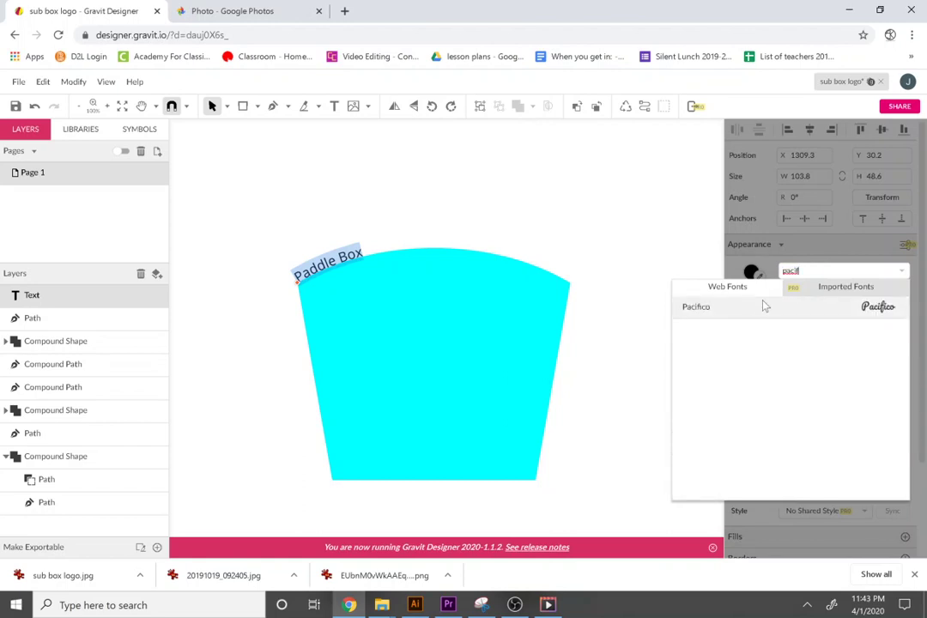
click(764, 304)
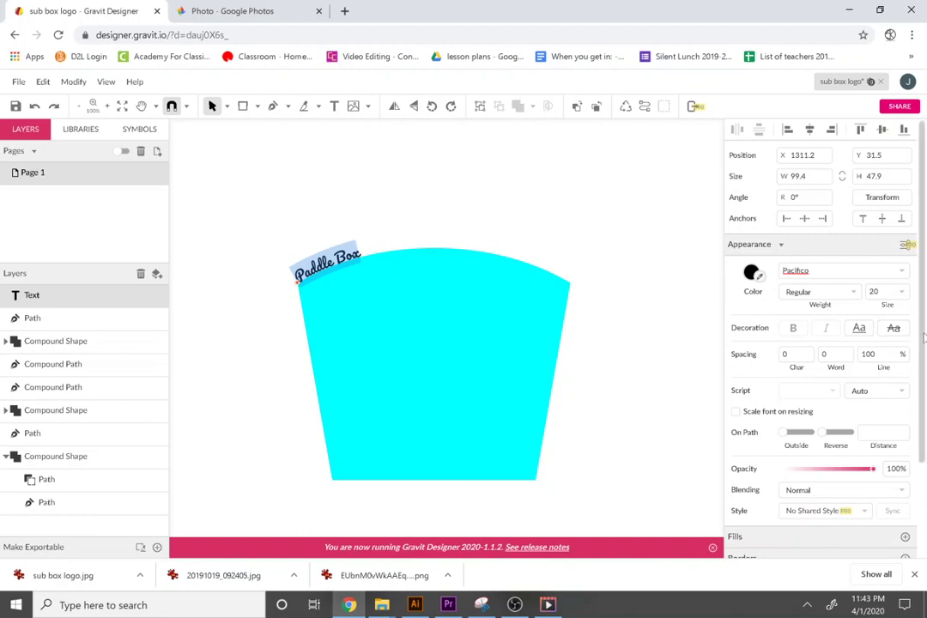
Try preset font sizes of 60, 12 and 72 px on the Paddle Box text.
click(888, 292)
scroll(888, 352, down, 5)
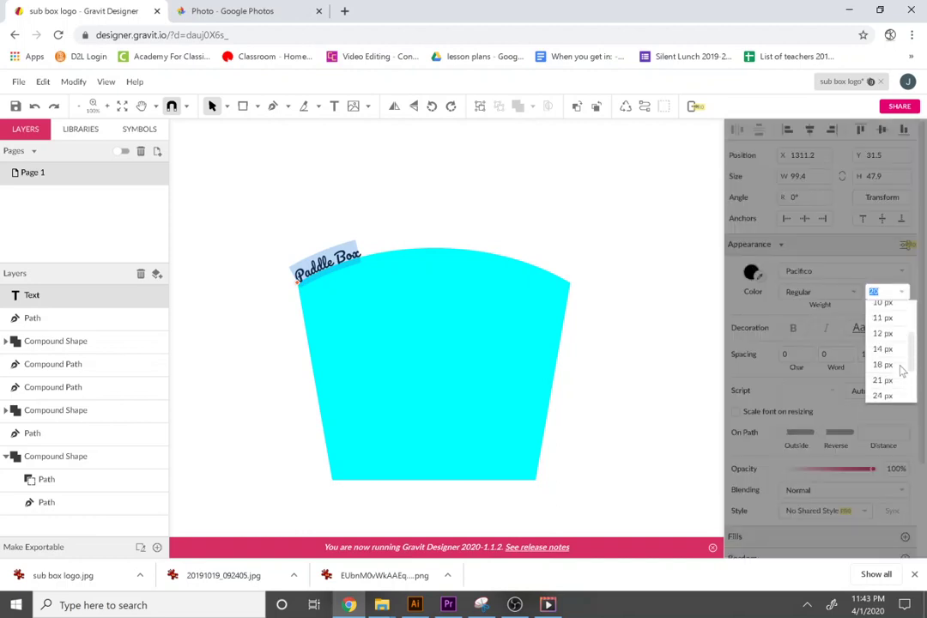
click(884, 379)
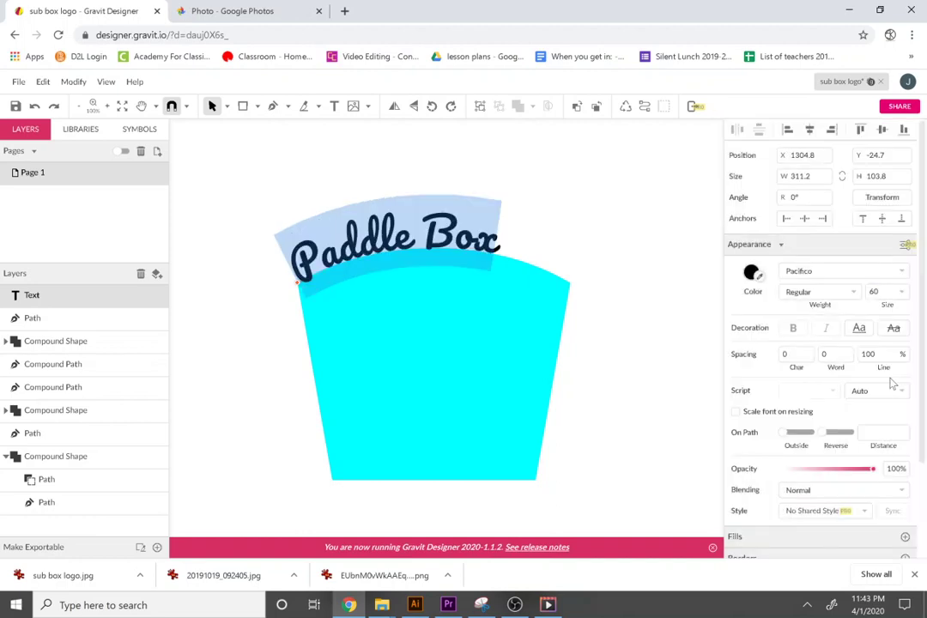
click(892, 298)
click(893, 401)
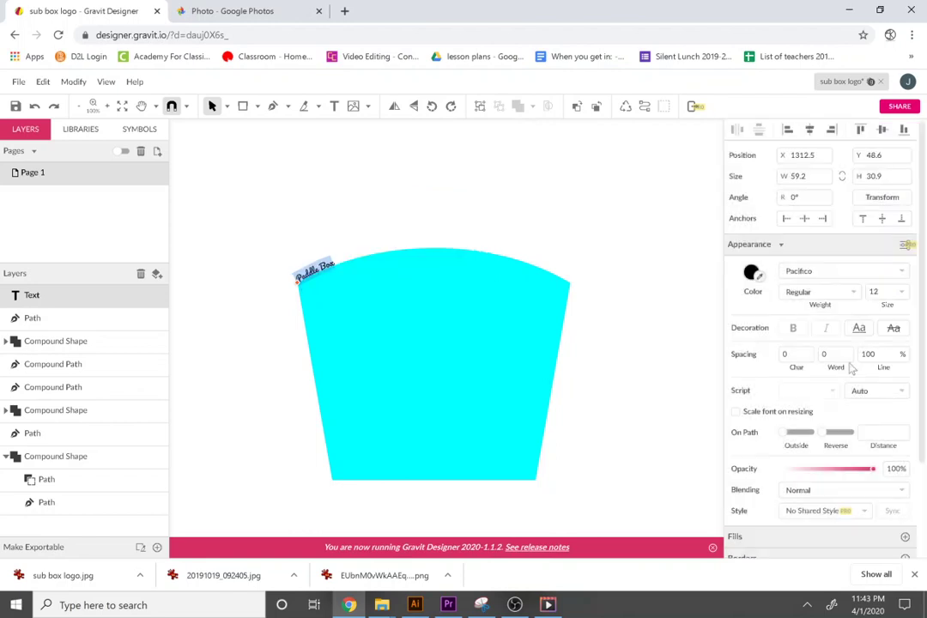
click(888, 291)
scroll(891, 343, down, 5)
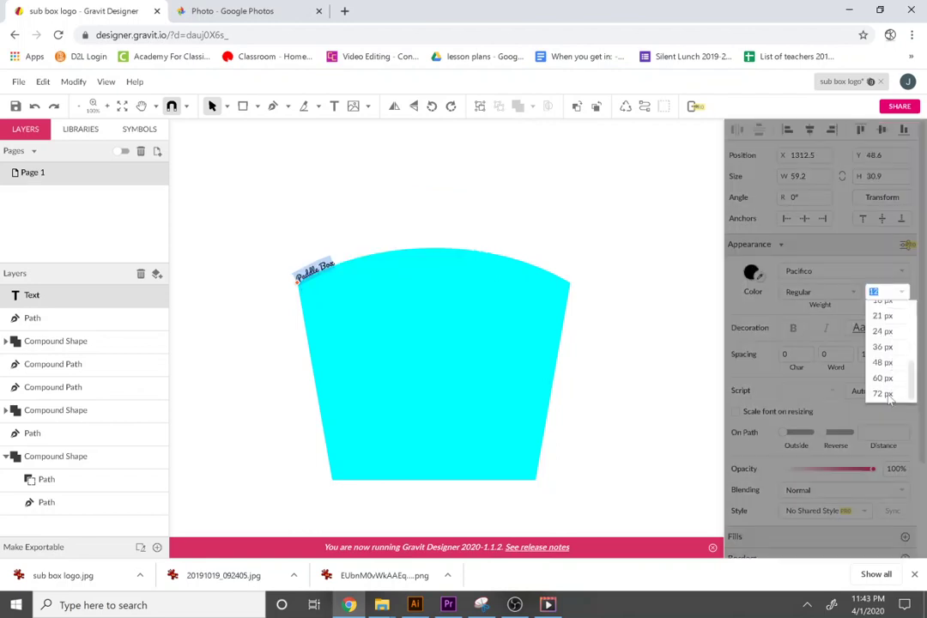
click(882, 393)
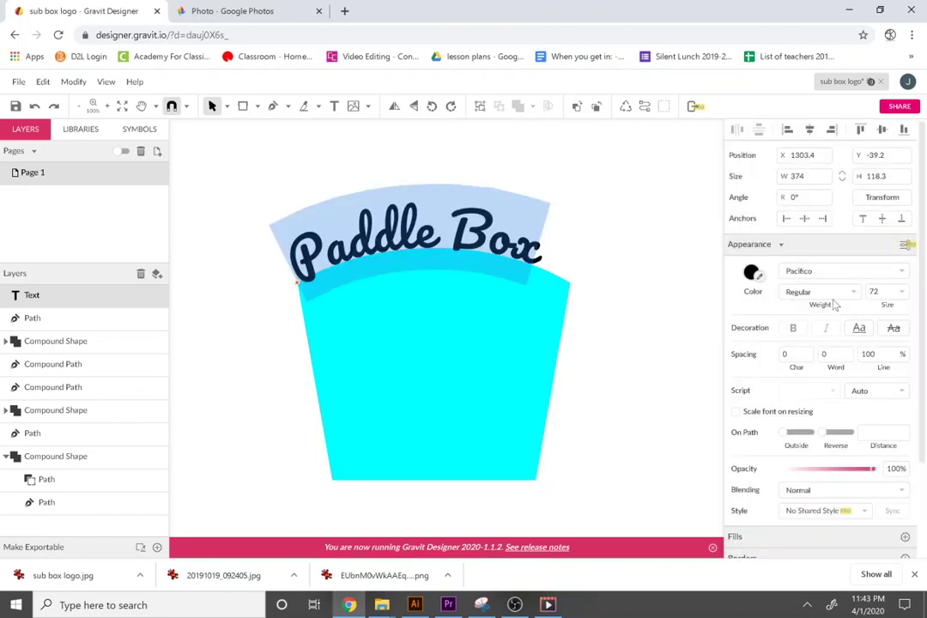
Set the Paddle Box text's font size to 83 so the lettering spans the badge's curved top.
click(879, 292)
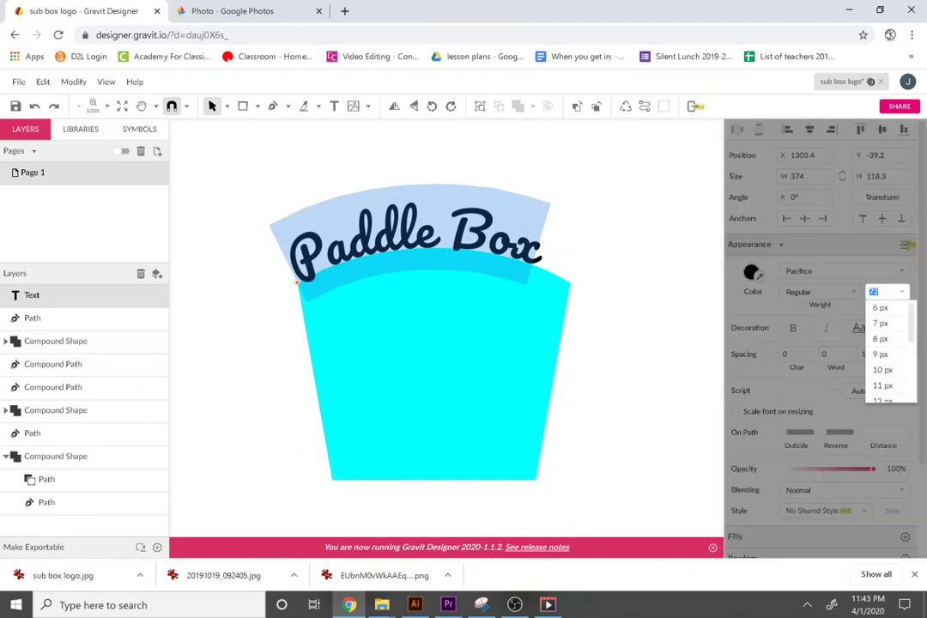
text(79)
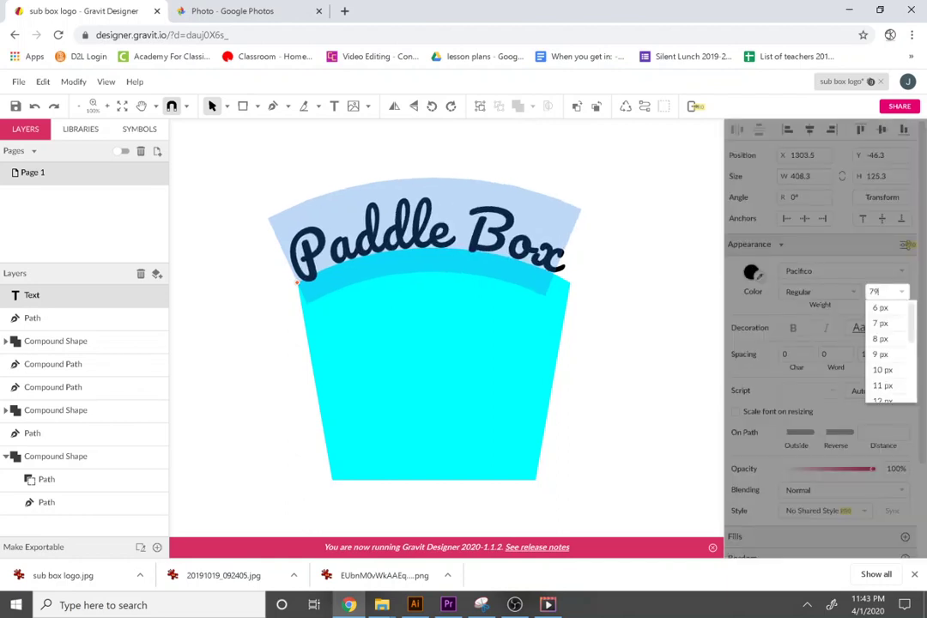
key(Up)
key(Up)
key(Up)
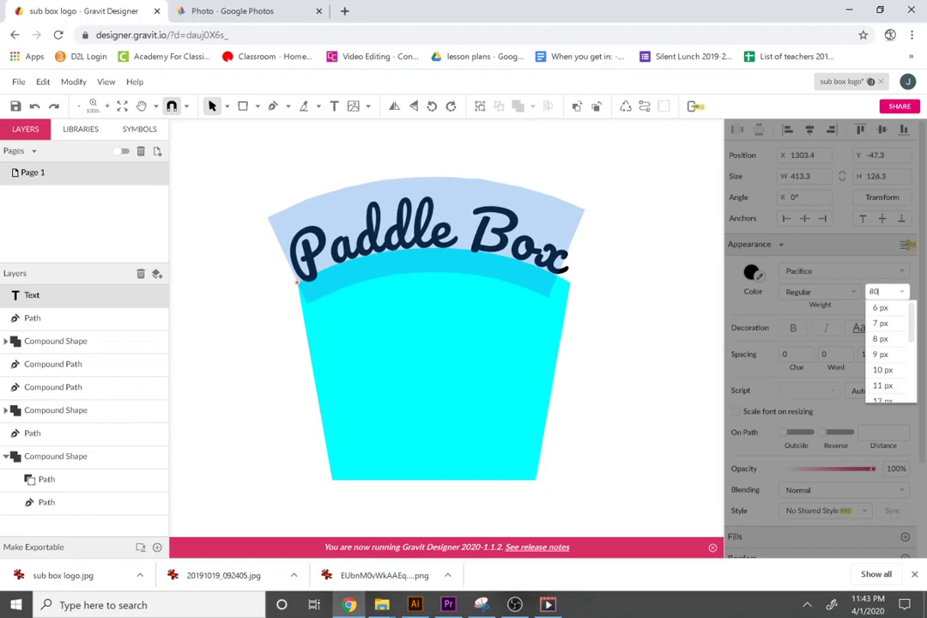
key(Up)
key(Up)
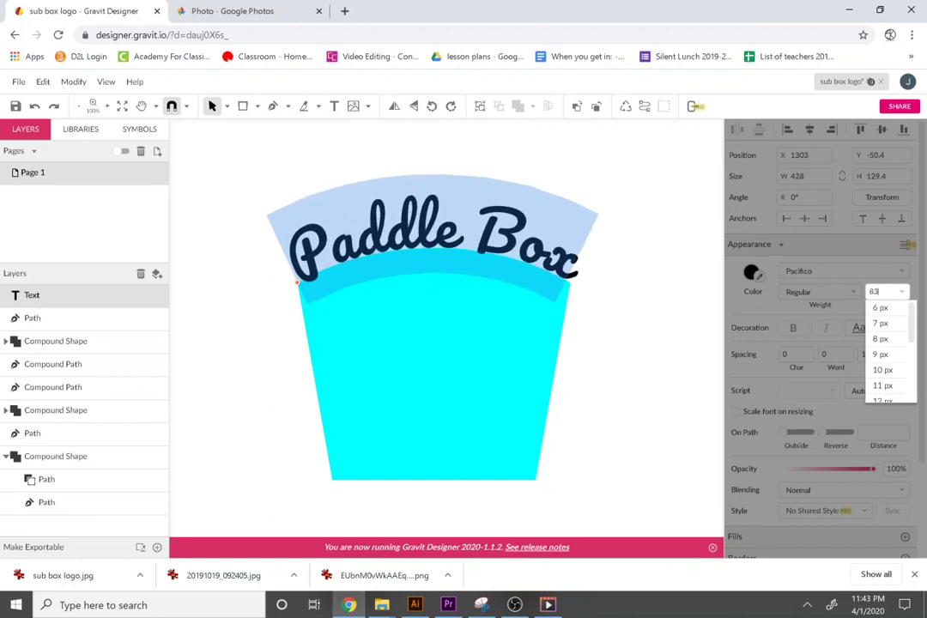
click(645, 316)
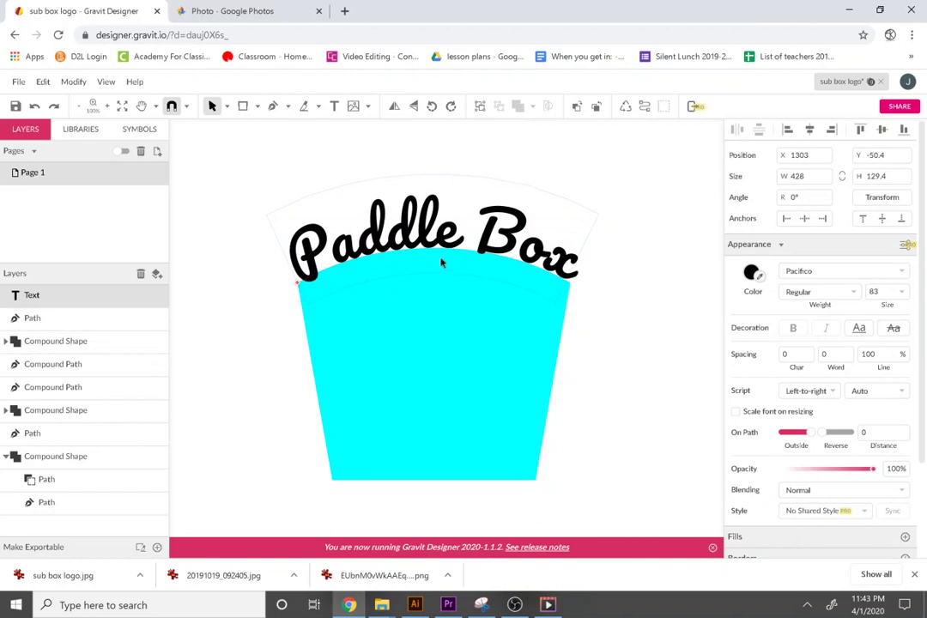
Examine the kayaker silhouette in the existing logo and compare it with the original kayak photo in Google Photos.
click(246, 471)
key(space)
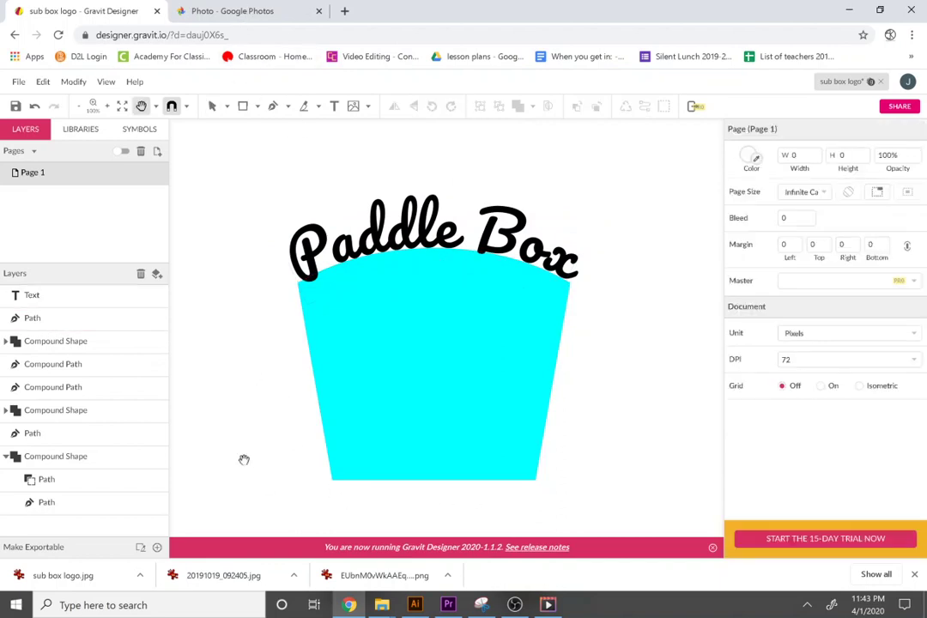
drag(244, 459, 547, 442)
drag(332, 446, 549, 446)
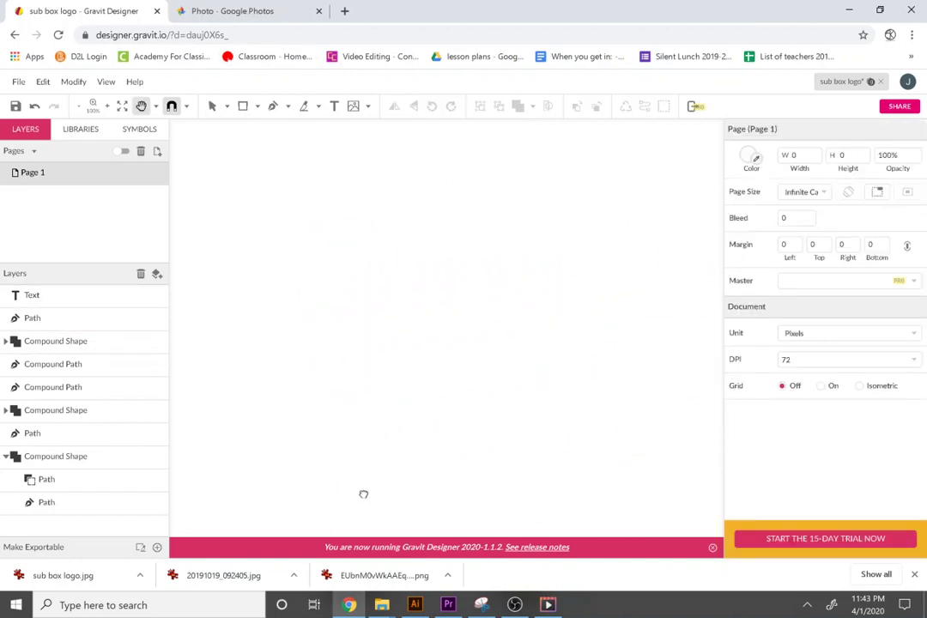
mouse_move(257, 380)
mouse_down()
mouse_move(430, 352)
mouse_move(434, 208)
mouse_move(621, 206)
mouse_up()
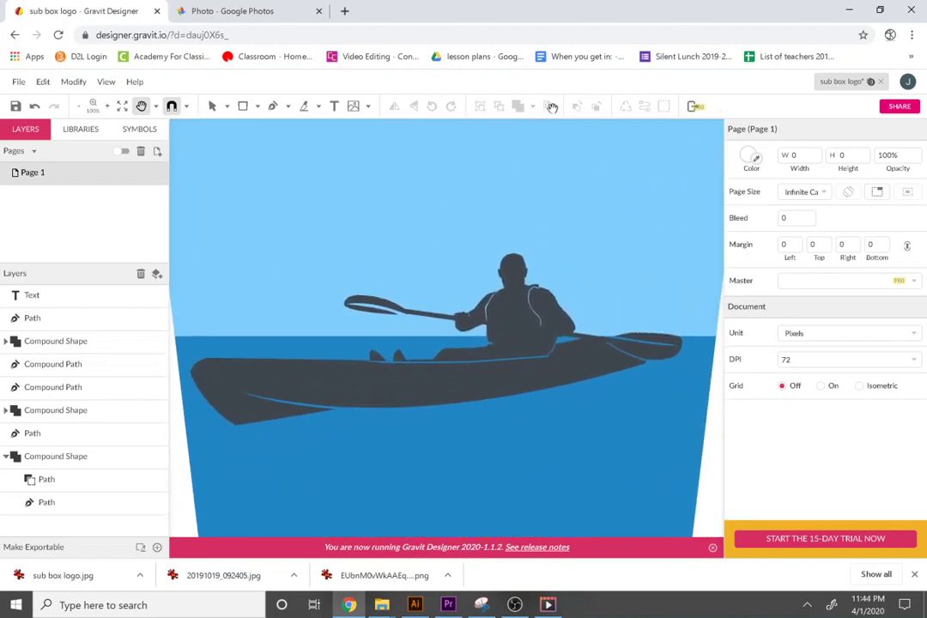
click(262, 7)
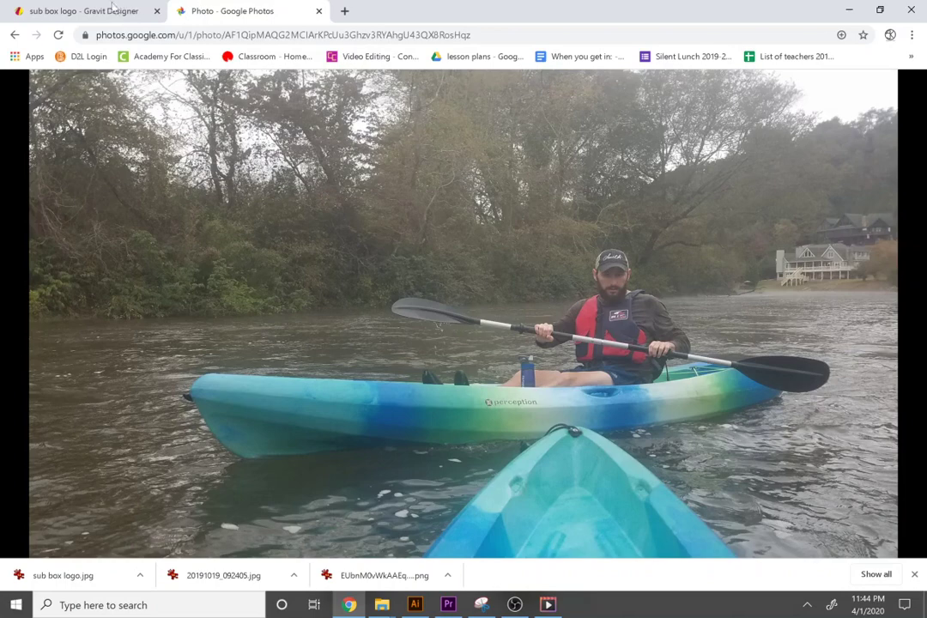
click(96, 10)
click(231, 7)
click(65, 7)
key(h)
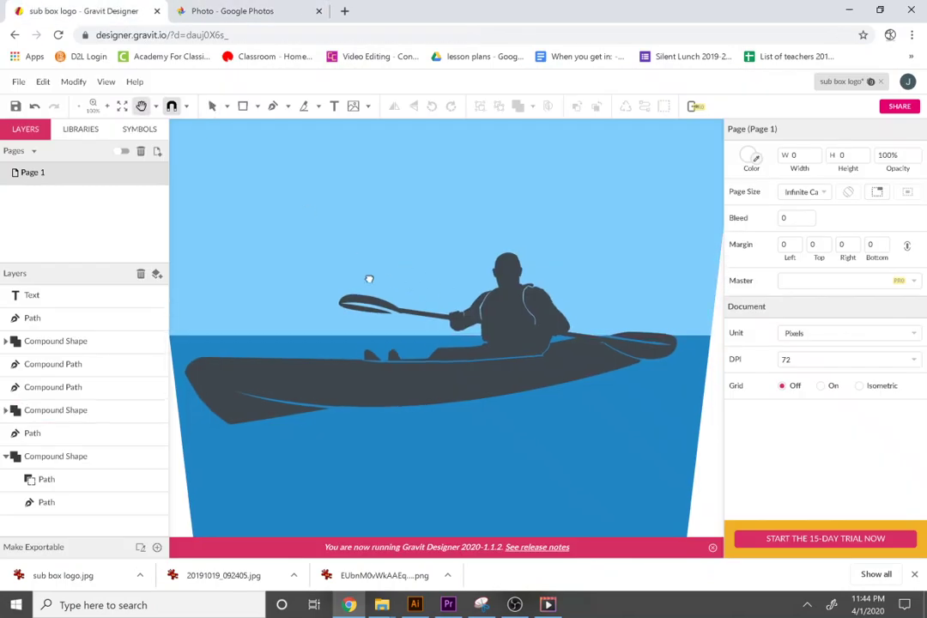
Return to the cyan badge and select its curved Paddle Box text.
scroll(578, 354, up, 3)
drag(579, 355, 300, 347)
scroll(349, 356, right, 10)
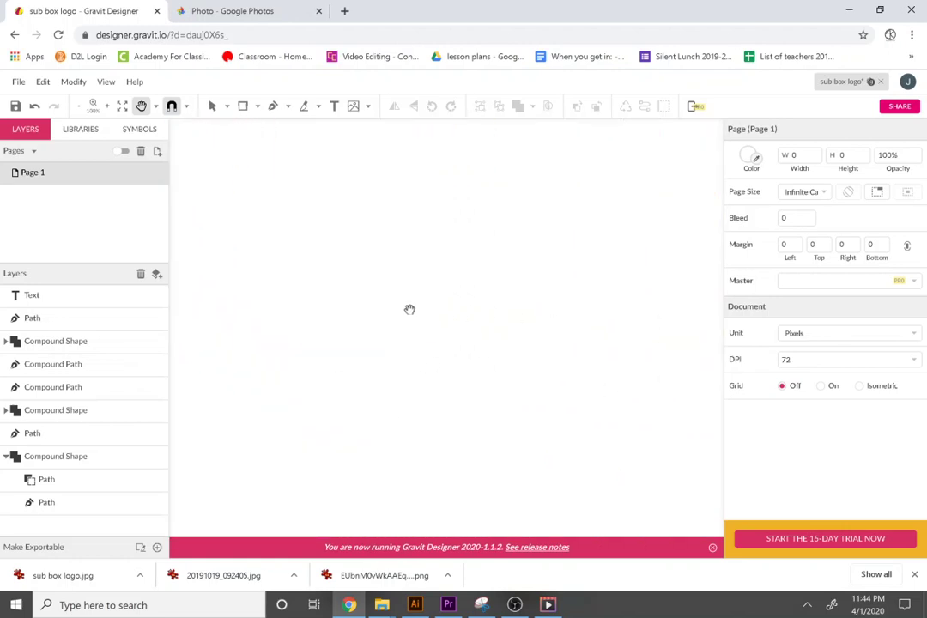
drag(716, 333, 633, 341)
key(v)
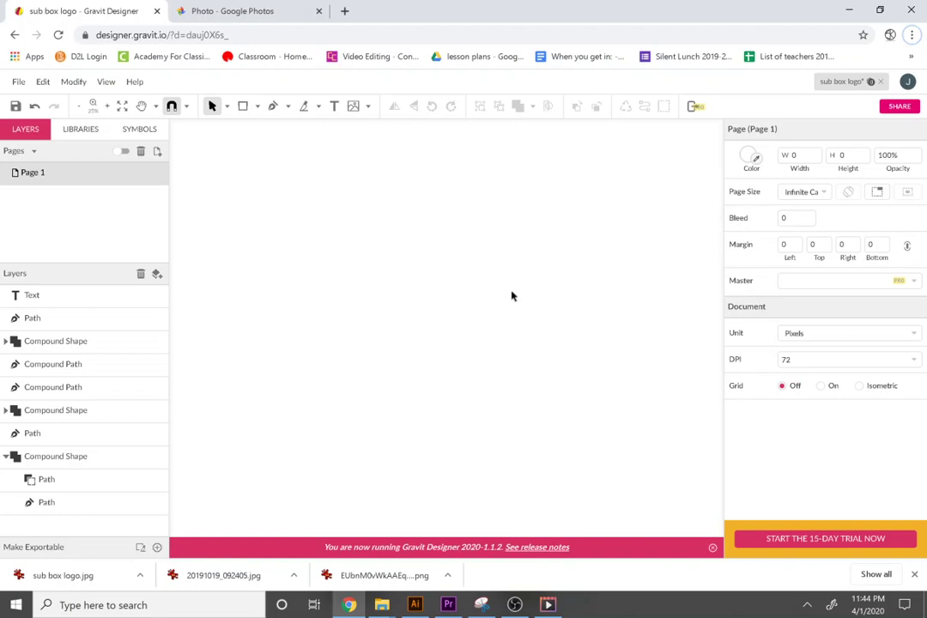
scroll(511, 296, down, 3)
scroll(333, 247, up, 6)
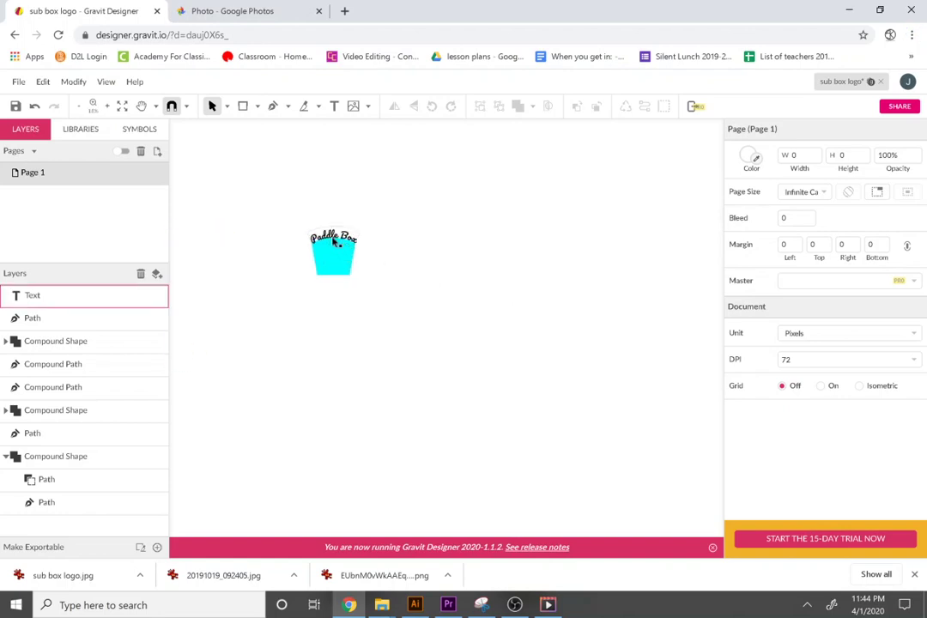
scroll(331, 250, up, 1)
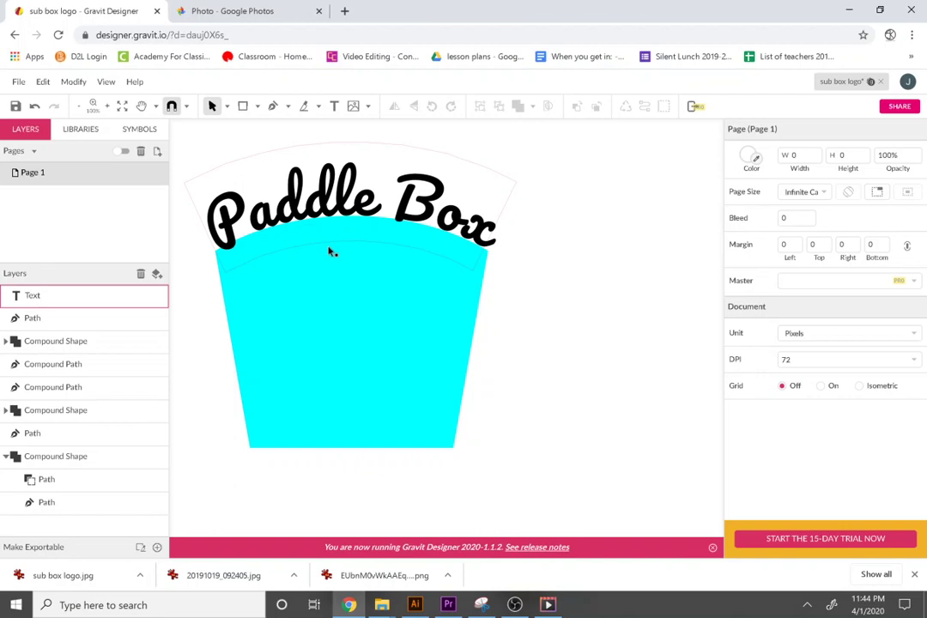
click(227, 262)
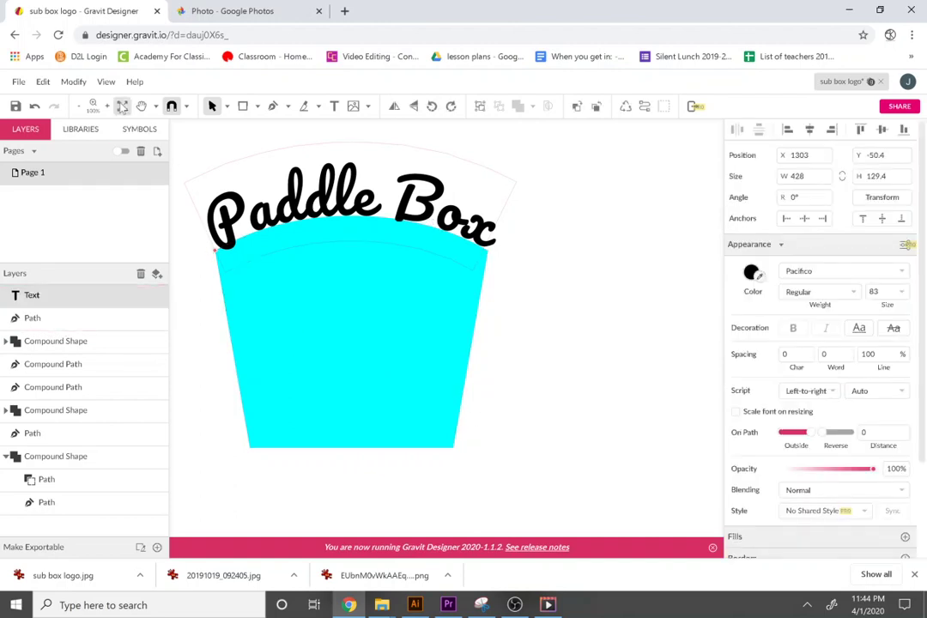
Convert the curved Paddle Box text to a path.
click(74, 82)
mouse_move(100, 343)
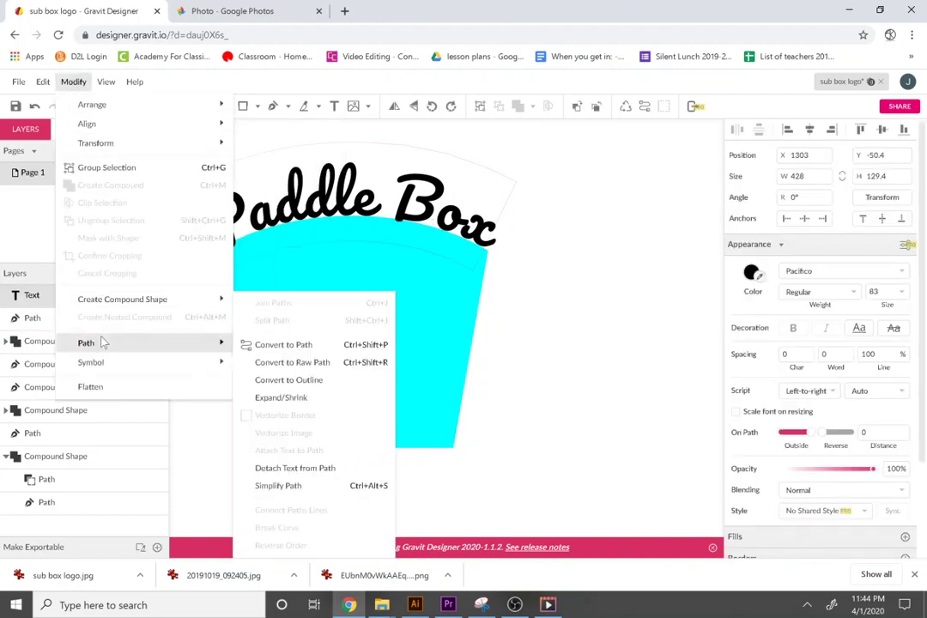
click(325, 349)
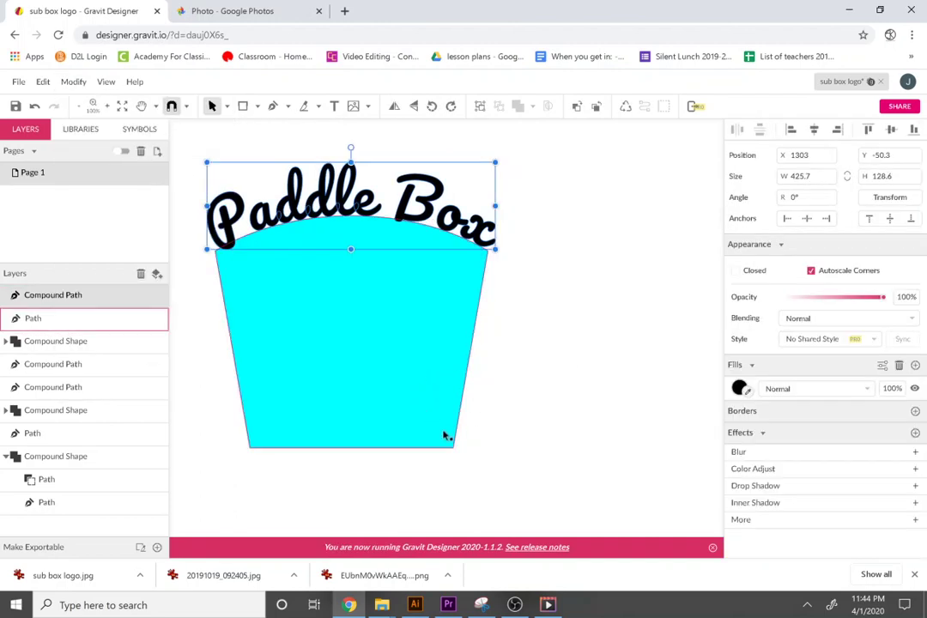
click(484, 482)
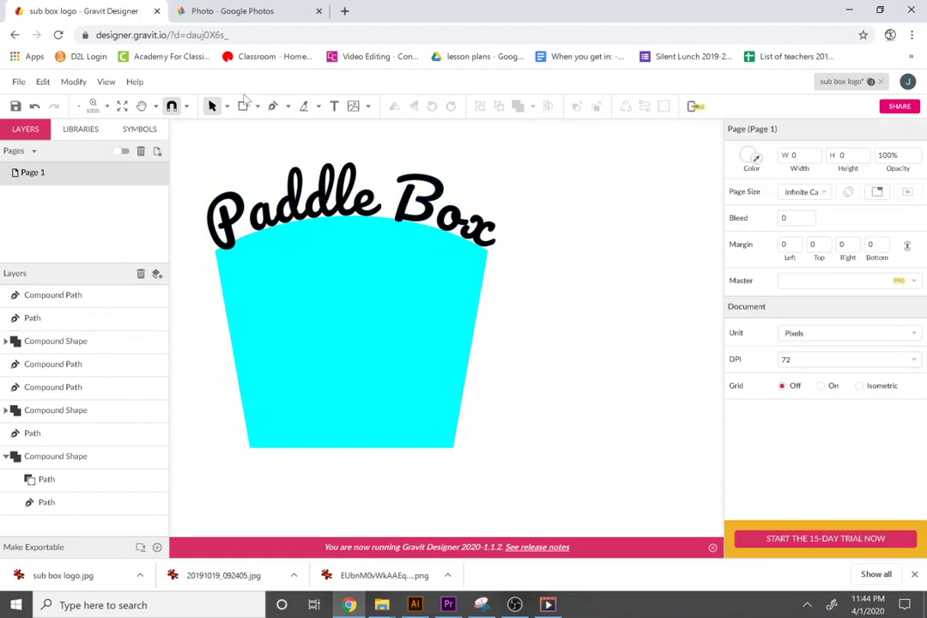
Add the tagline text "A subscription box for paddlers" below the cyan badge.
click(335, 106)
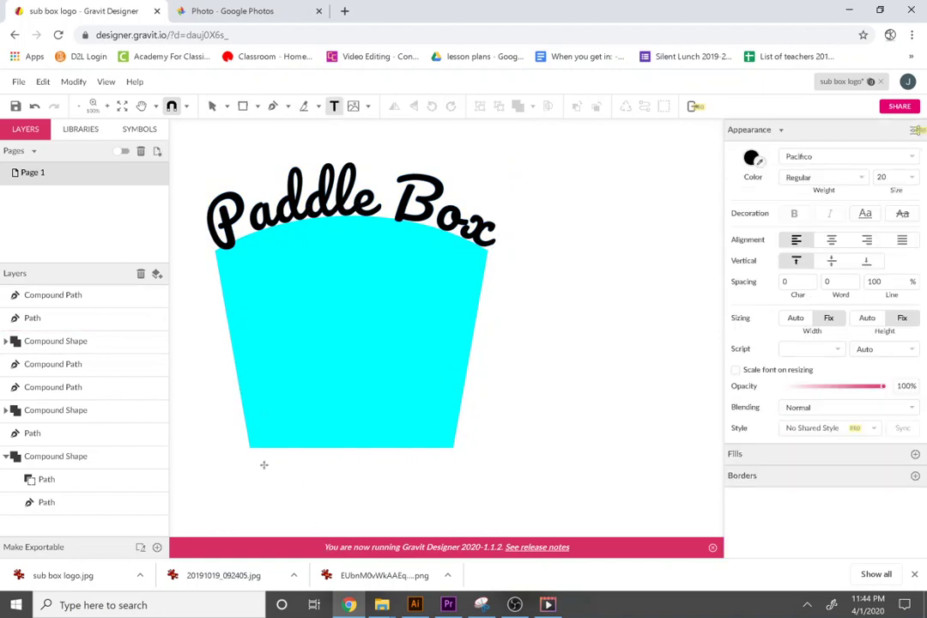
click(333, 518)
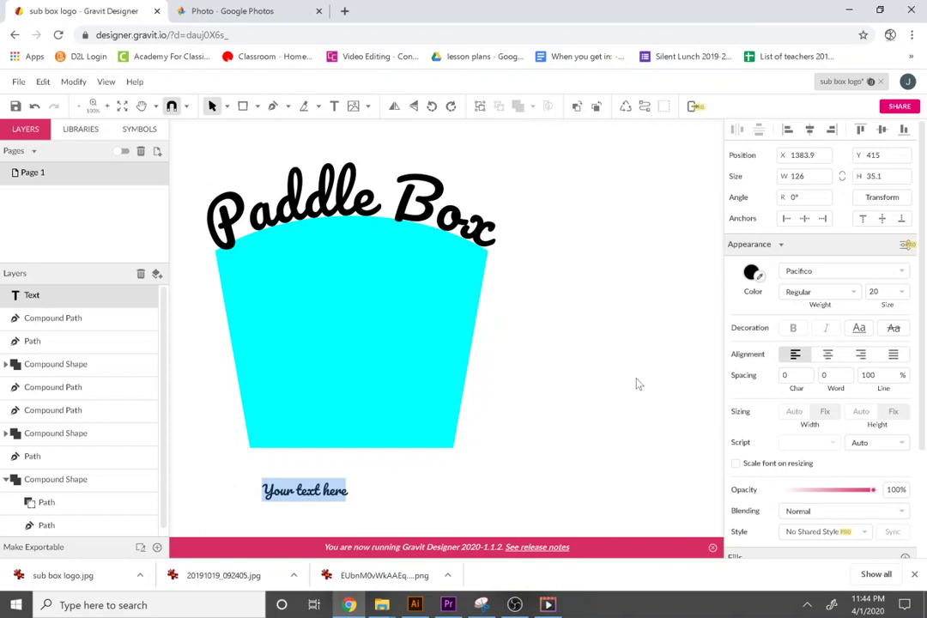
text(a)
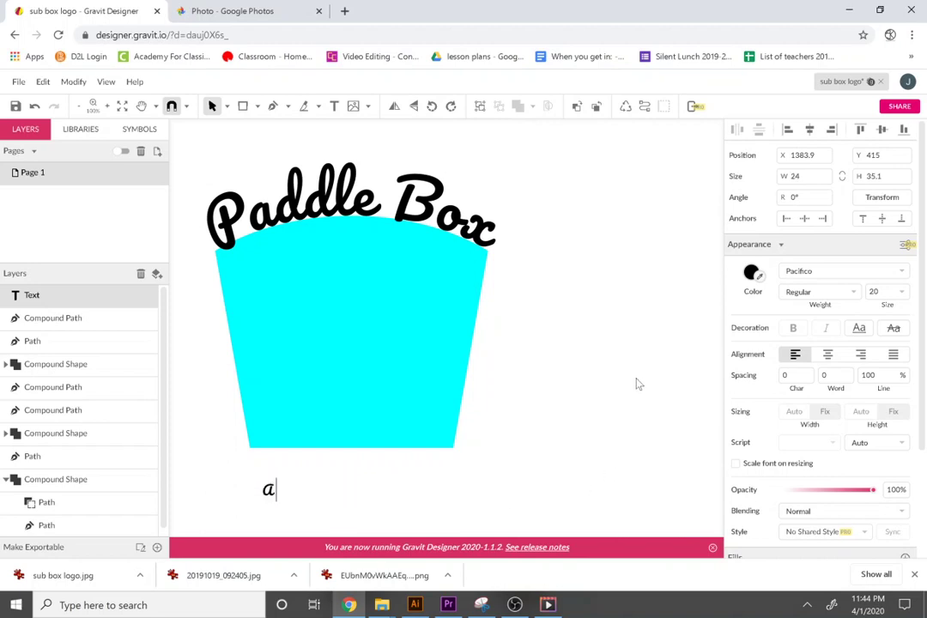
text( subscrip)
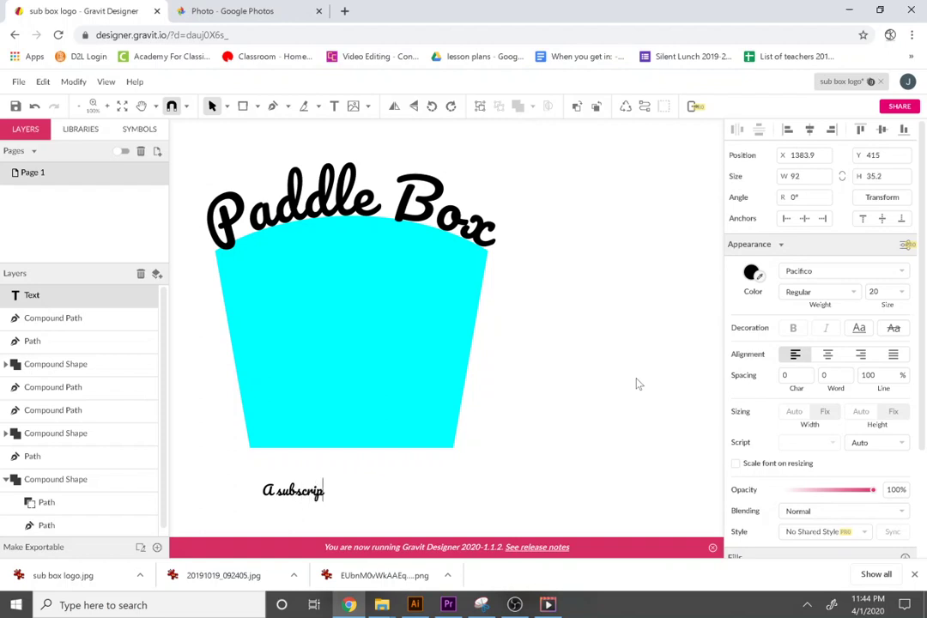
text(tion box for paddlers)
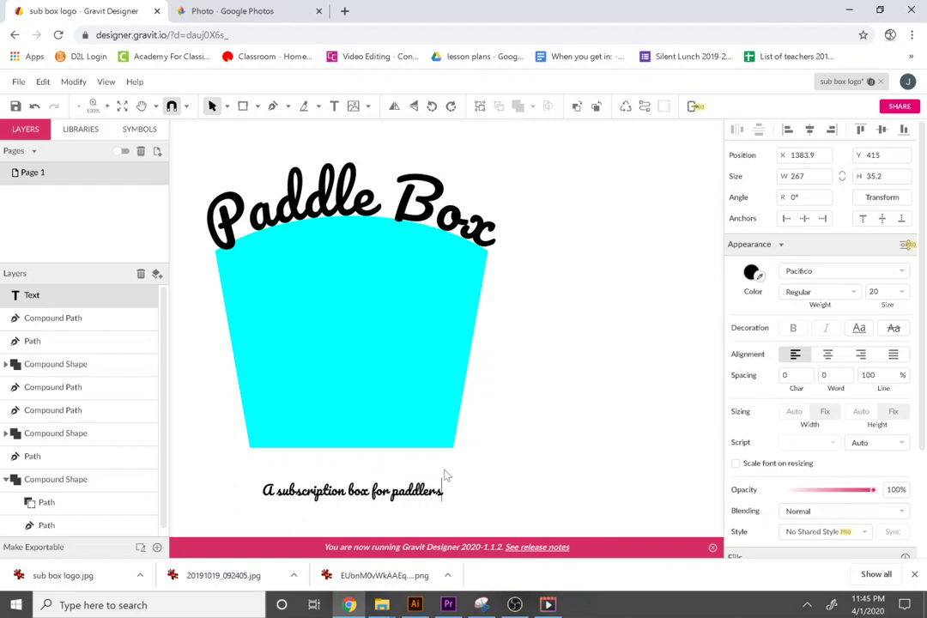
Set the tagline's font to Anton and move it directly against the badge's bottom edge, starting at the base's left corner.
triple_click(410, 490)
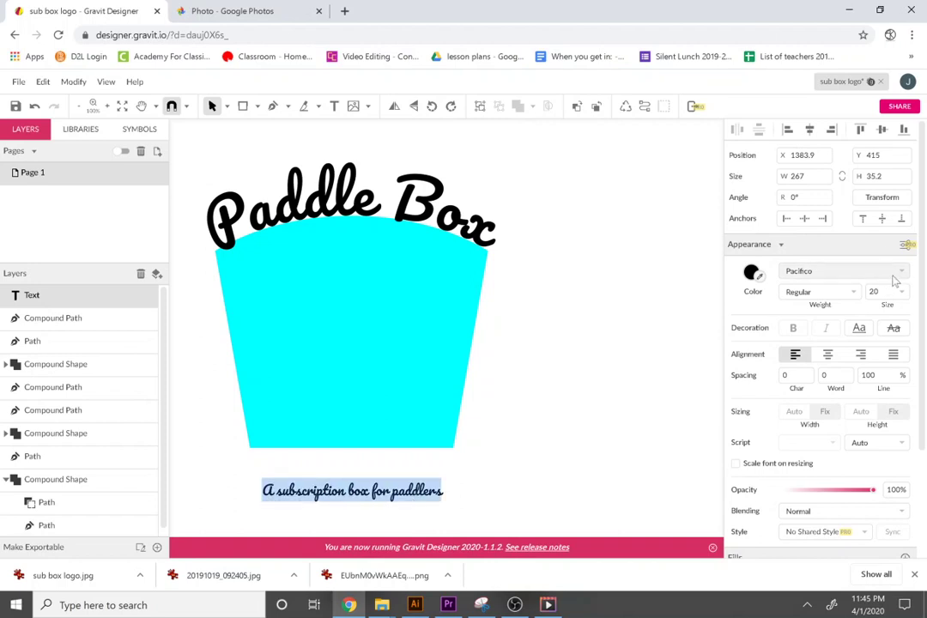
click(796, 270)
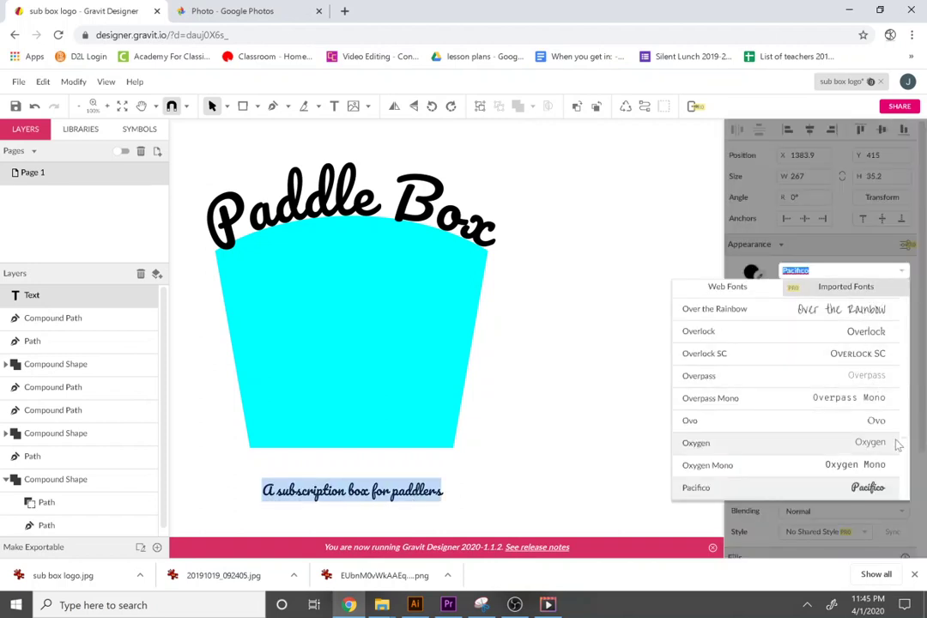
scroll(863, 442, up, 1)
scroll(862, 442, up, 5)
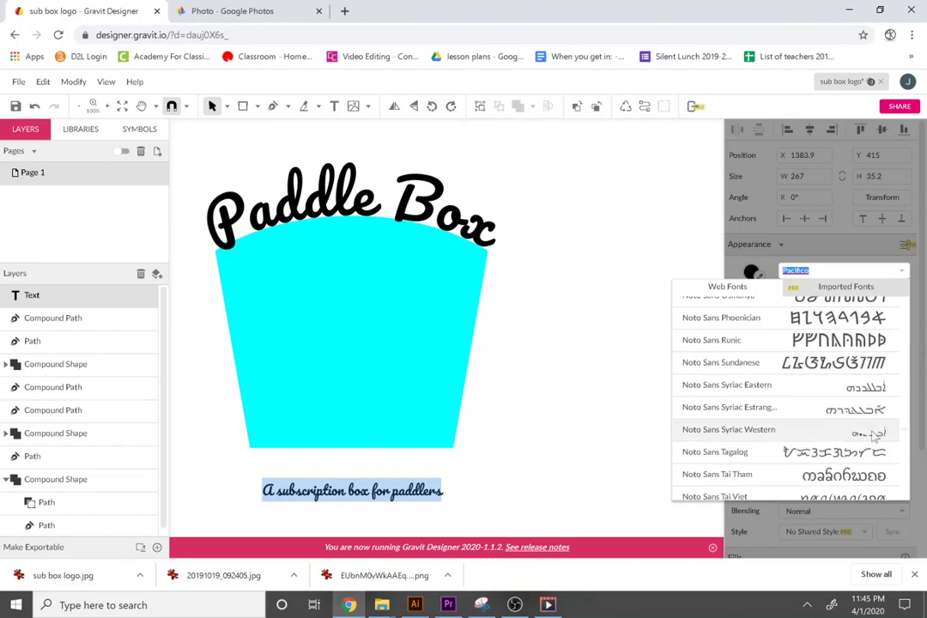
drag(904, 431, 893, 302)
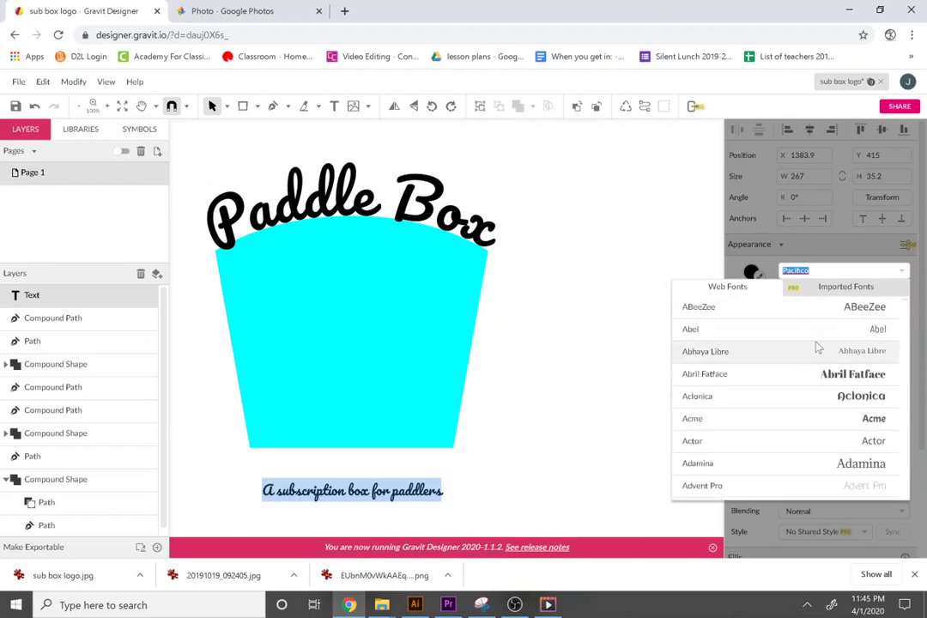
scroll(813, 352, down, 2)
scroll(820, 390, up, 2)
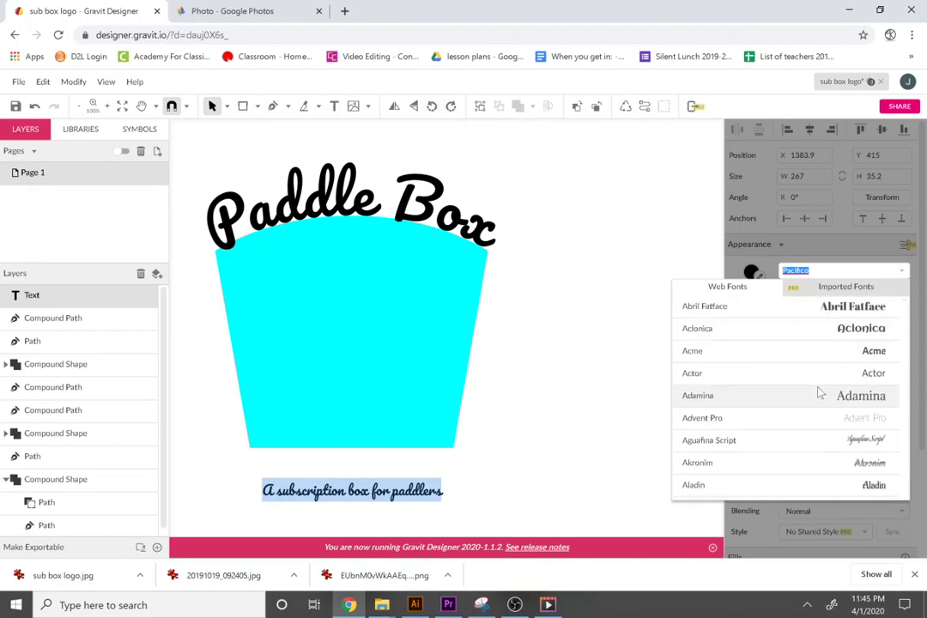
scroll(820, 392, up, 1)
scroll(821, 392, down, 5)
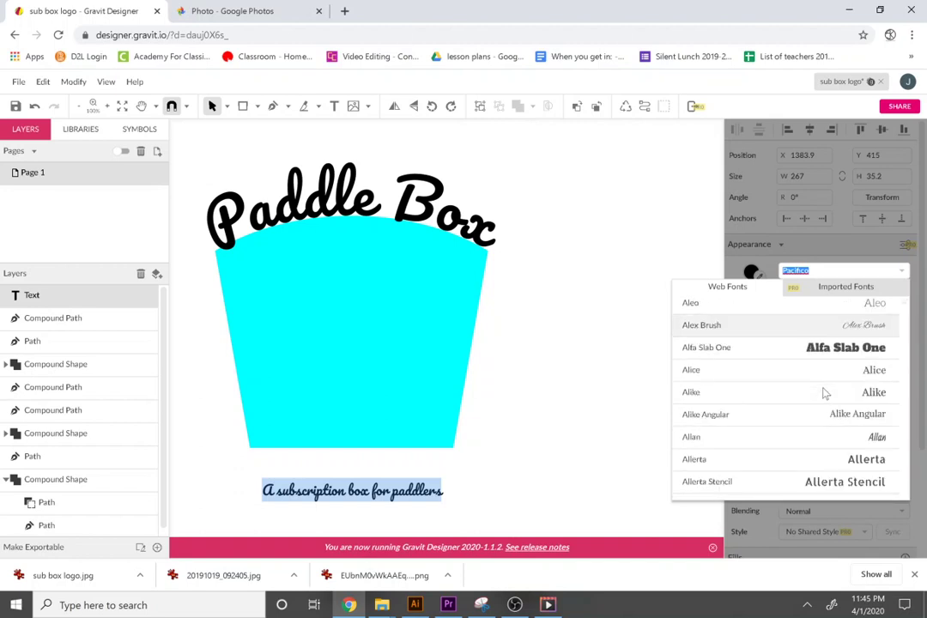
scroll(824, 393, up, 1)
scroll(824, 392, down, 4)
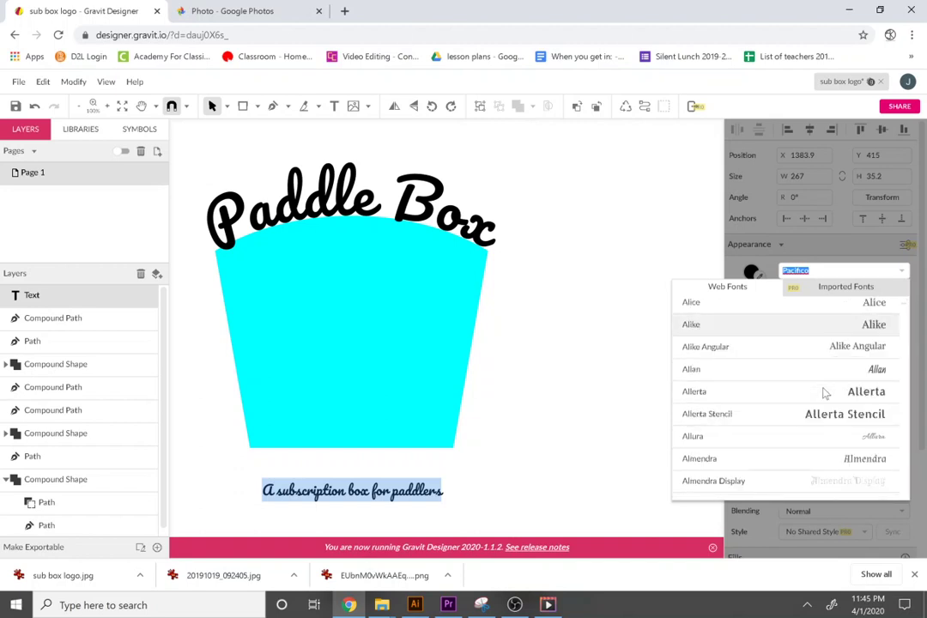
scroll(822, 390, down, 5)
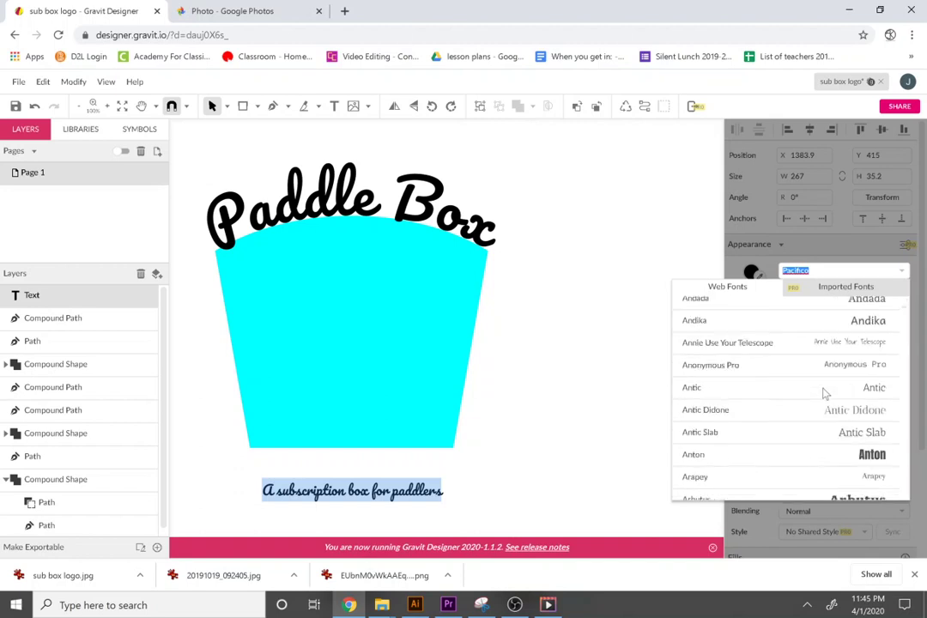
click(822, 388)
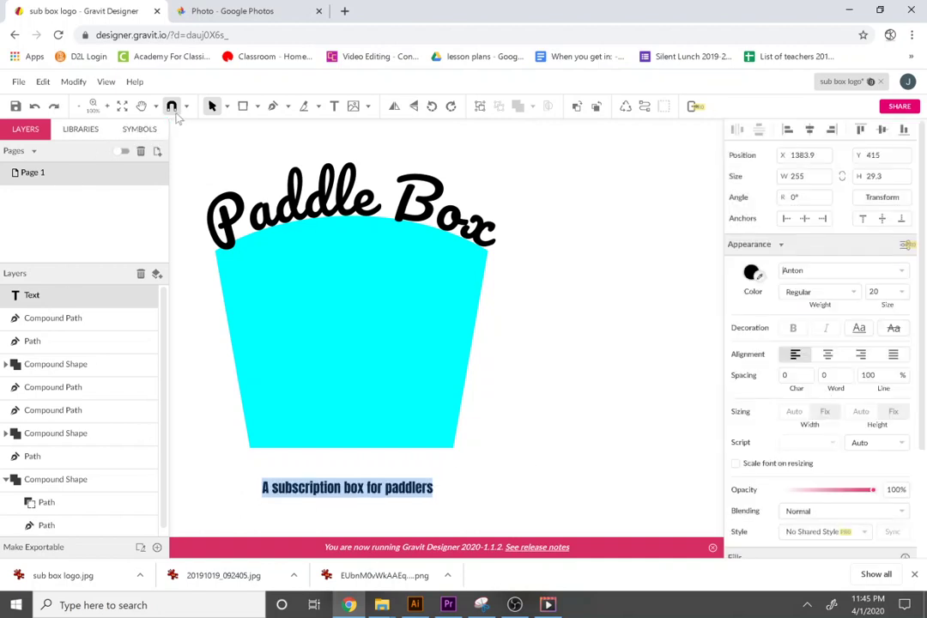
key(Escape)
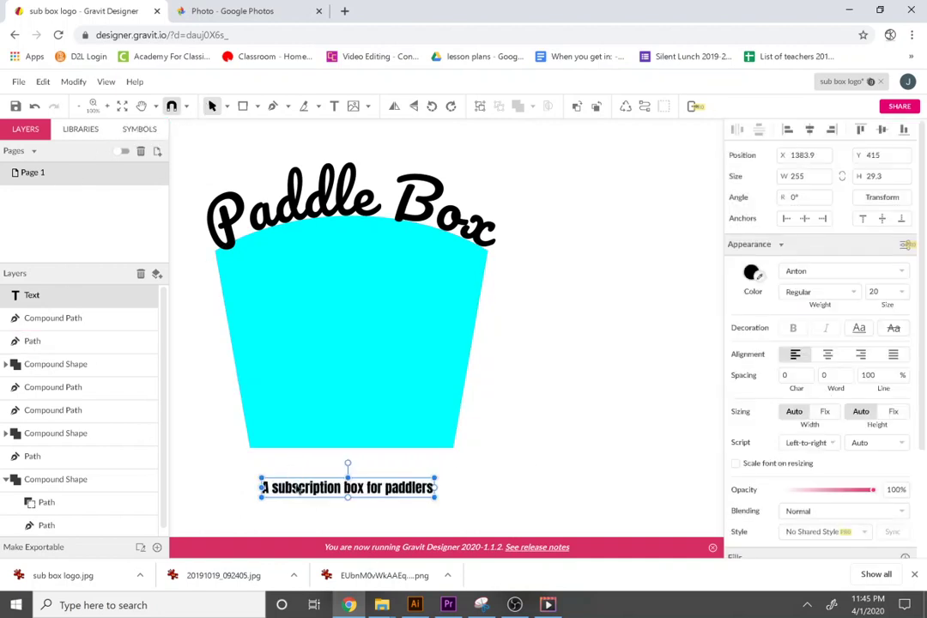
drag(299, 489, 287, 458)
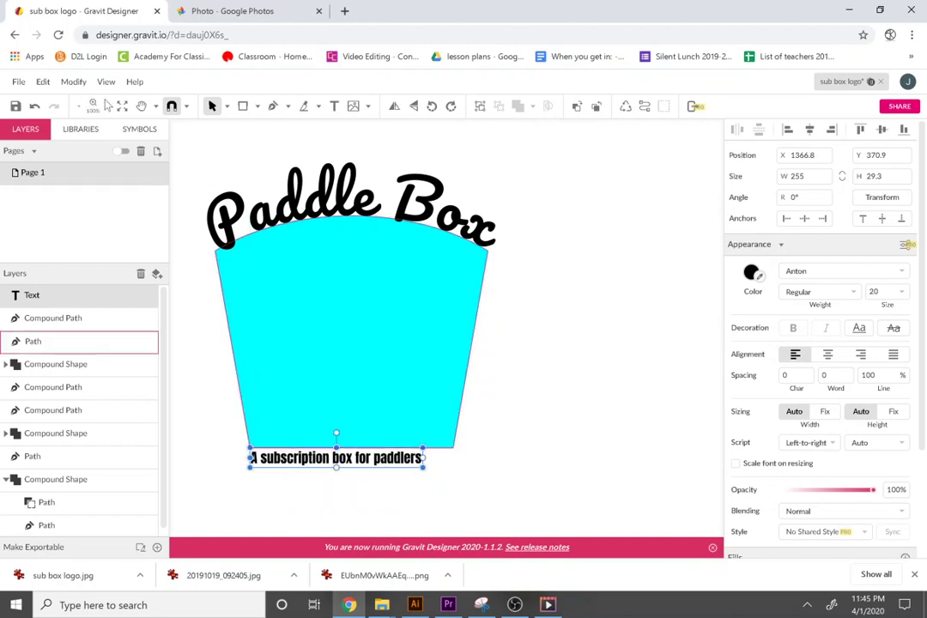
Convert the tagline to a path and scale it to span the badge's base, about 299 px wide.
click(73, 81)
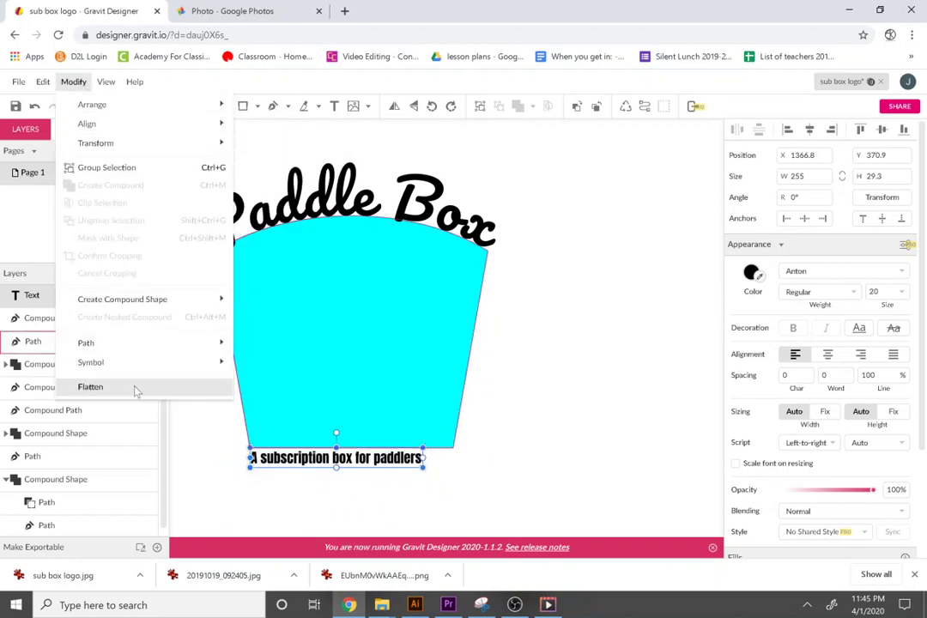
mouse_move(130, 341)
click(296, 345)
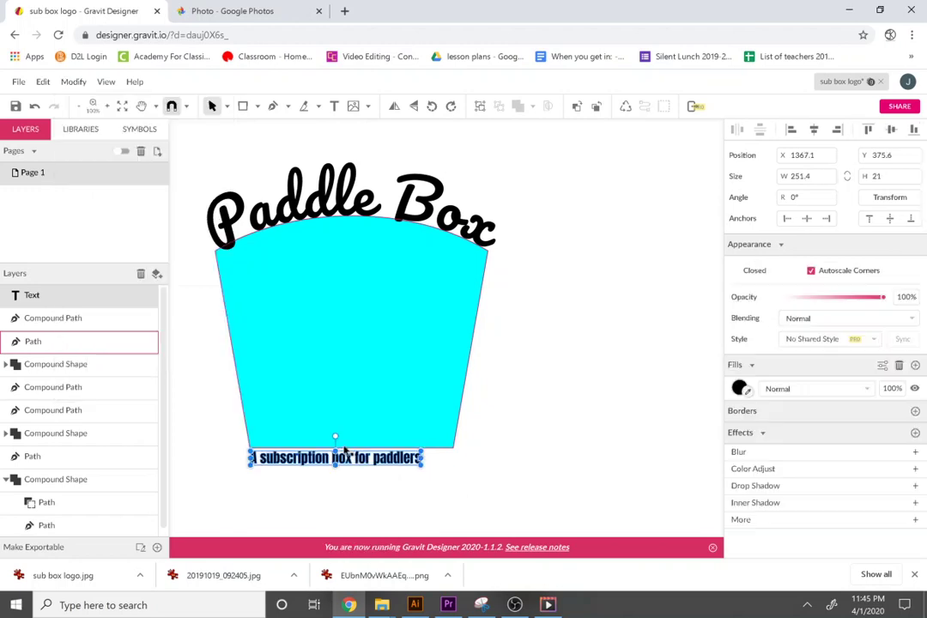
drag(423, 464, 455, 467)
click(486, 505)
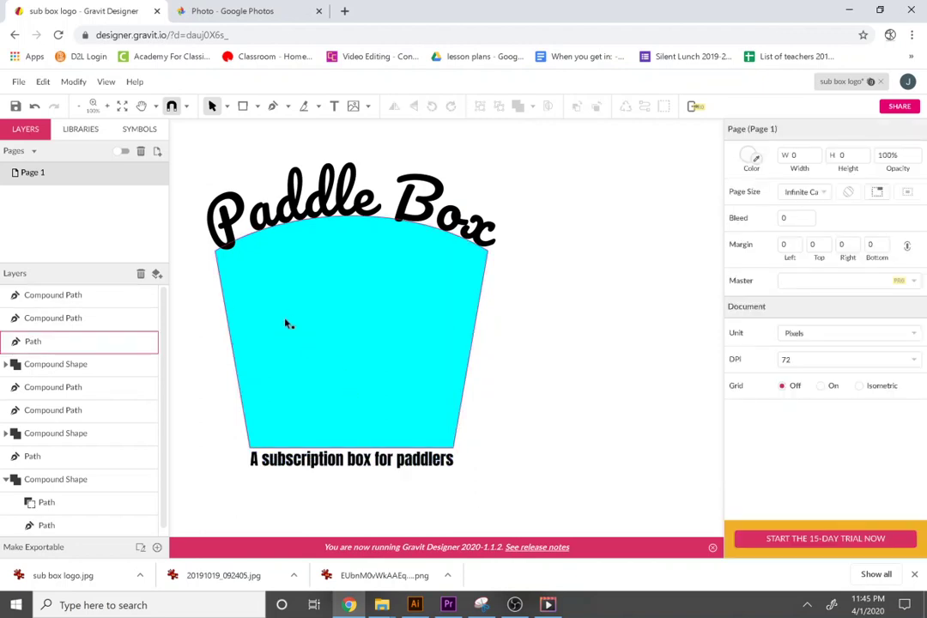
Examine how the border, window and tagline are arranged around the kayaker in the existing Paddler Box logo.
click(335, 361)
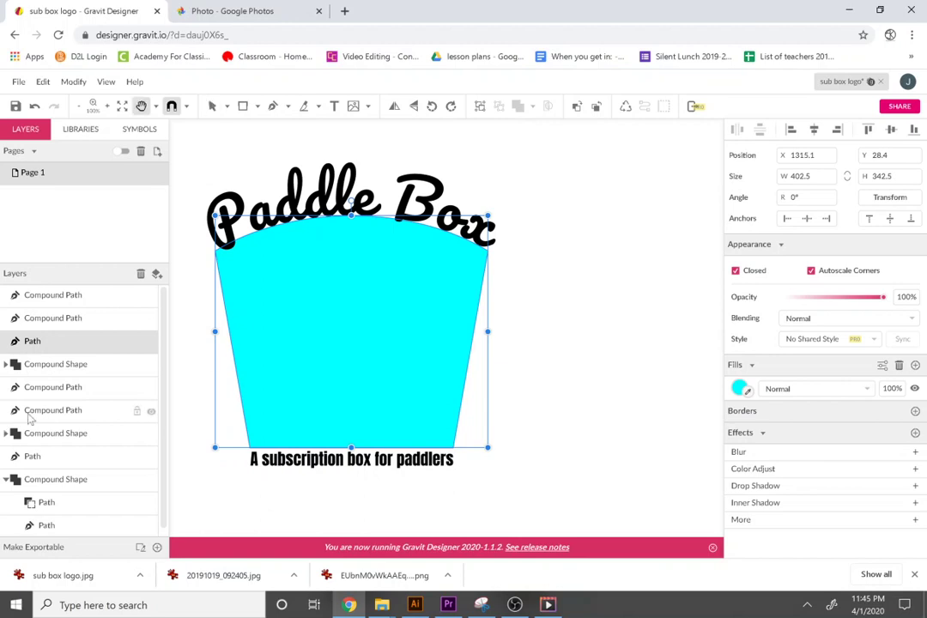
drag(357, 364, 547, 360)
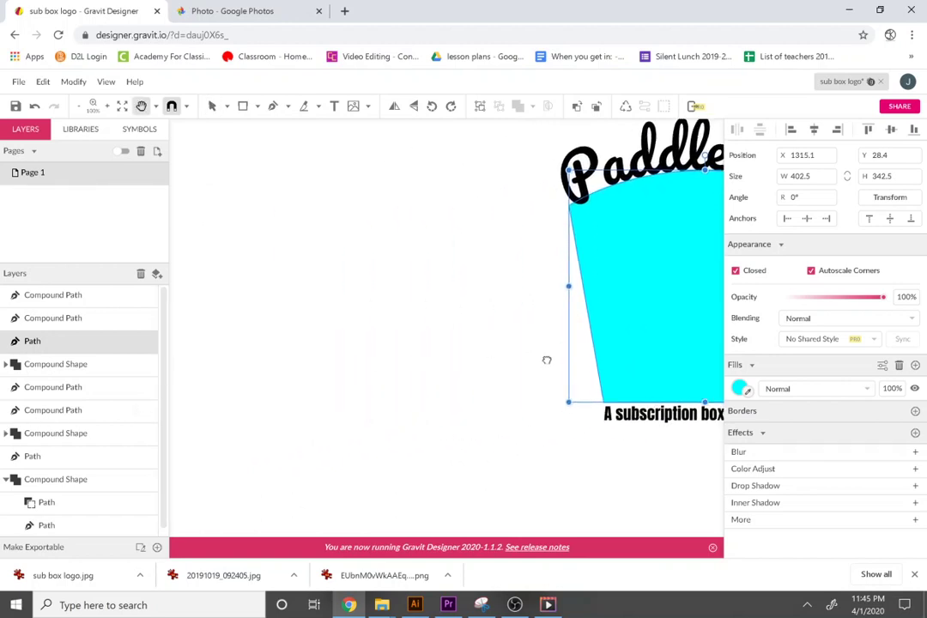
drag(169, 361, 459, 362)
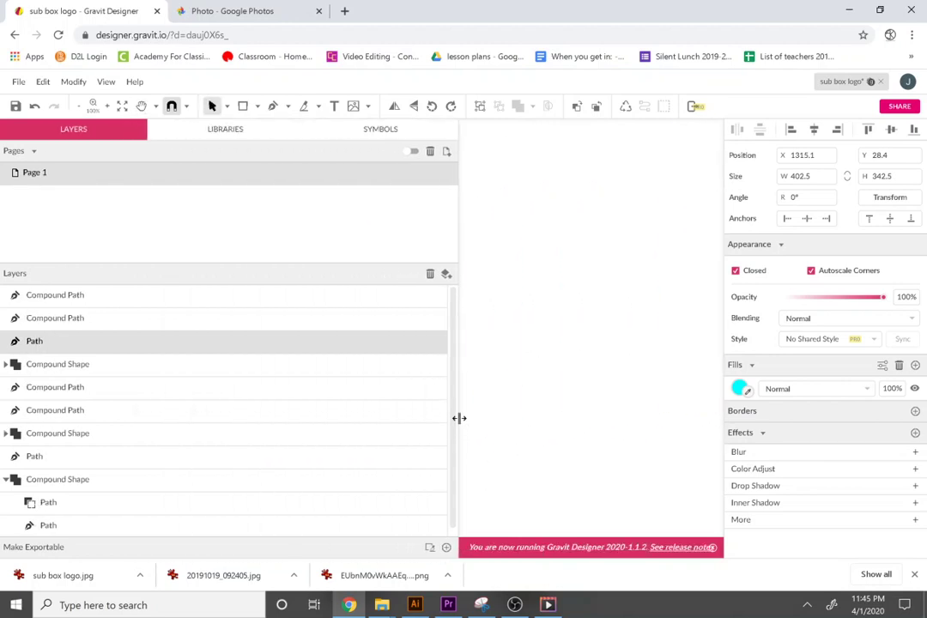
drag(459, 418, 132, 428)
drag(383, 396, 477, 395)
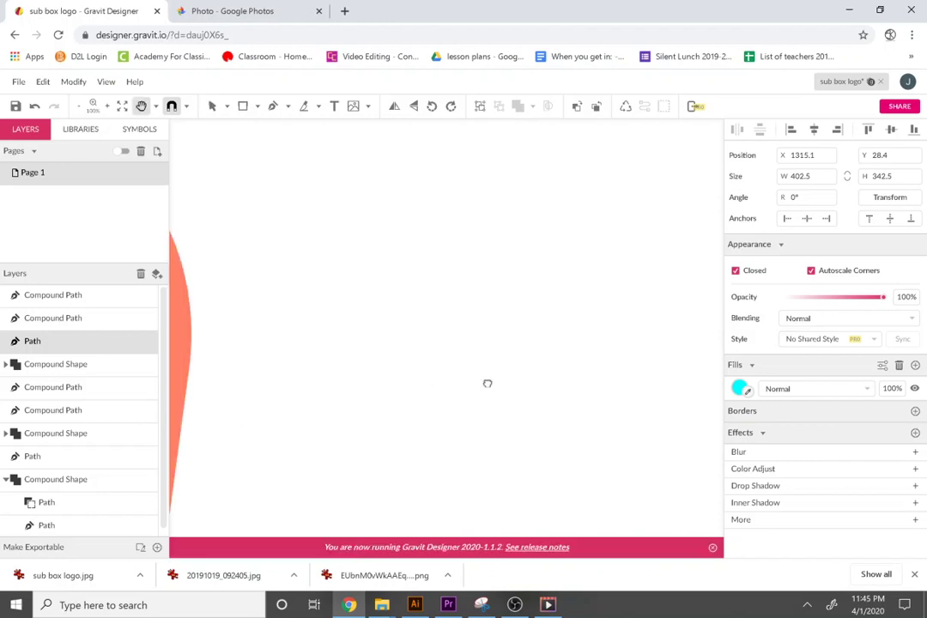
drag(209, 302, 391, 316)
drag(225, 388, 454, 313)
drag(307, 354, 385, 303)
scroll(385, 307, down, 6)
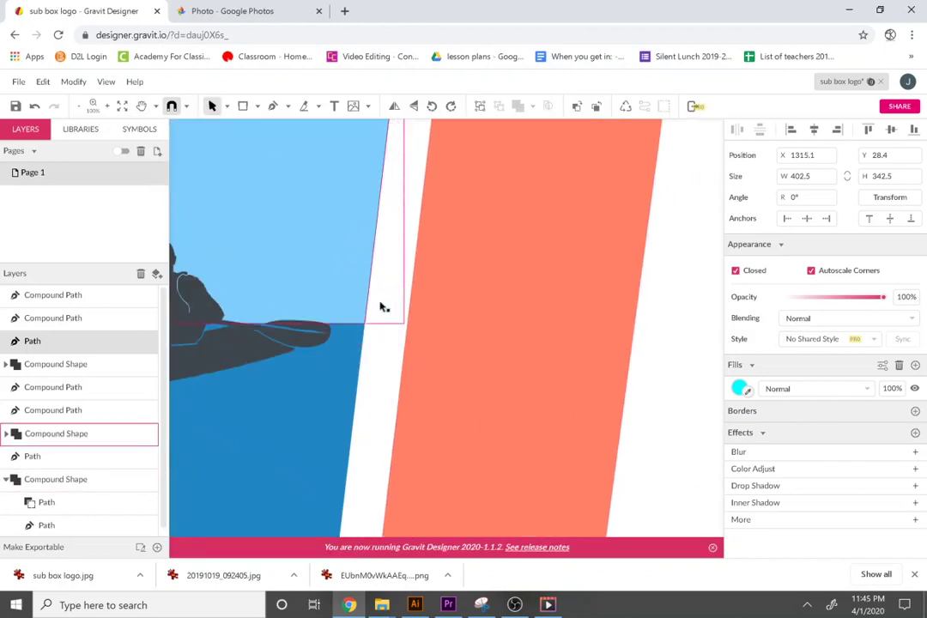
scroll(303, 283, up, 1)
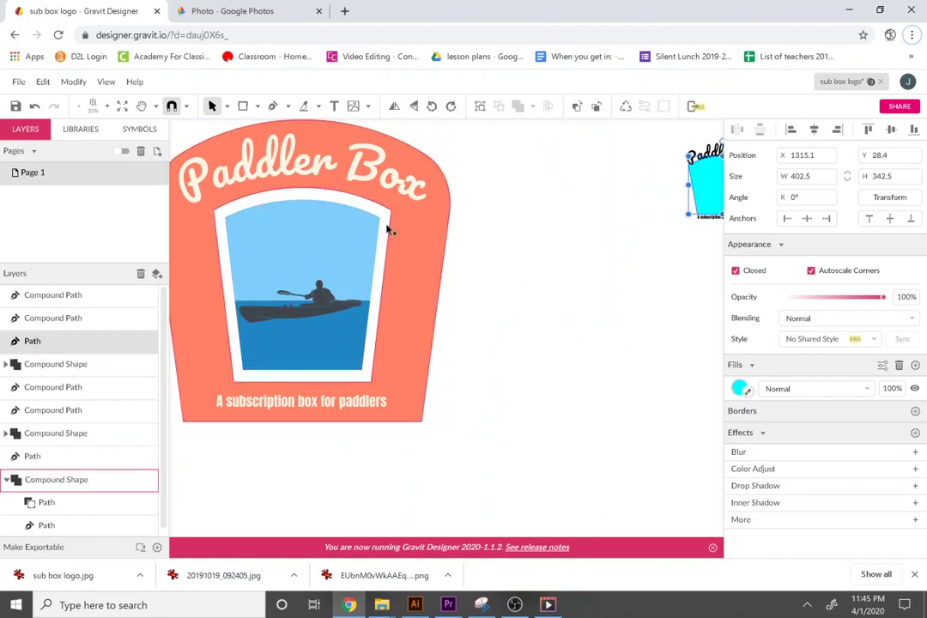
key(alt+f)
click(568, 293)
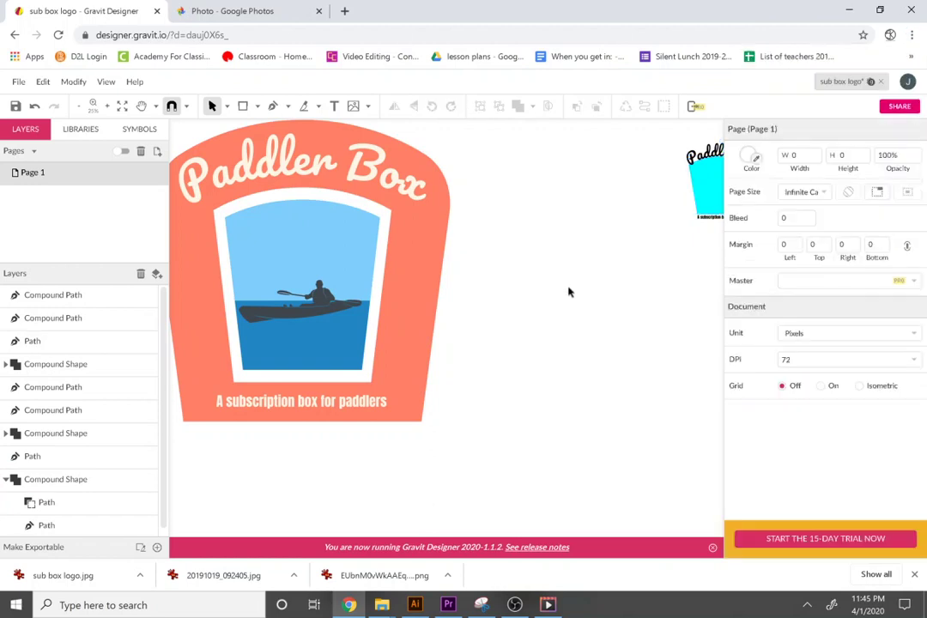
scroll(672, 255, up, 2)
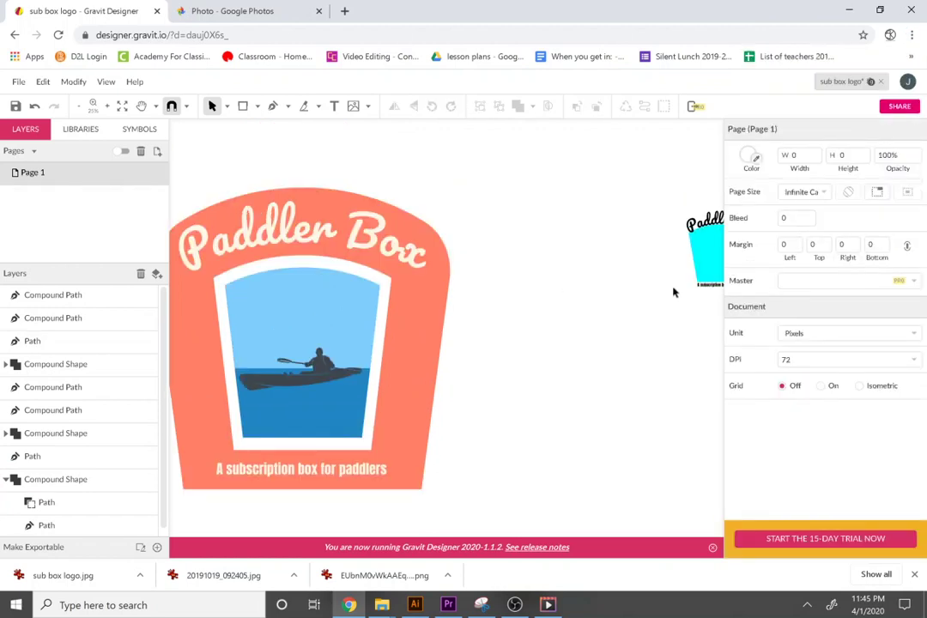
scroll(678, 344, up, 4)
Return to the cyan badge and select its tapered shape.
key(alt)
click(679, 403)
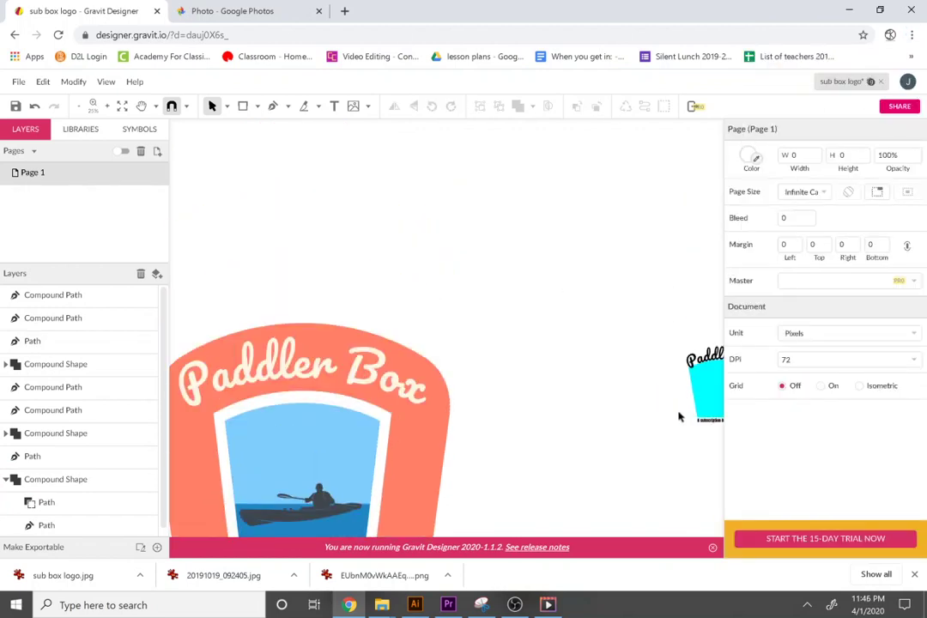
click(698, 418)
drag(700, 420, 696, 421)
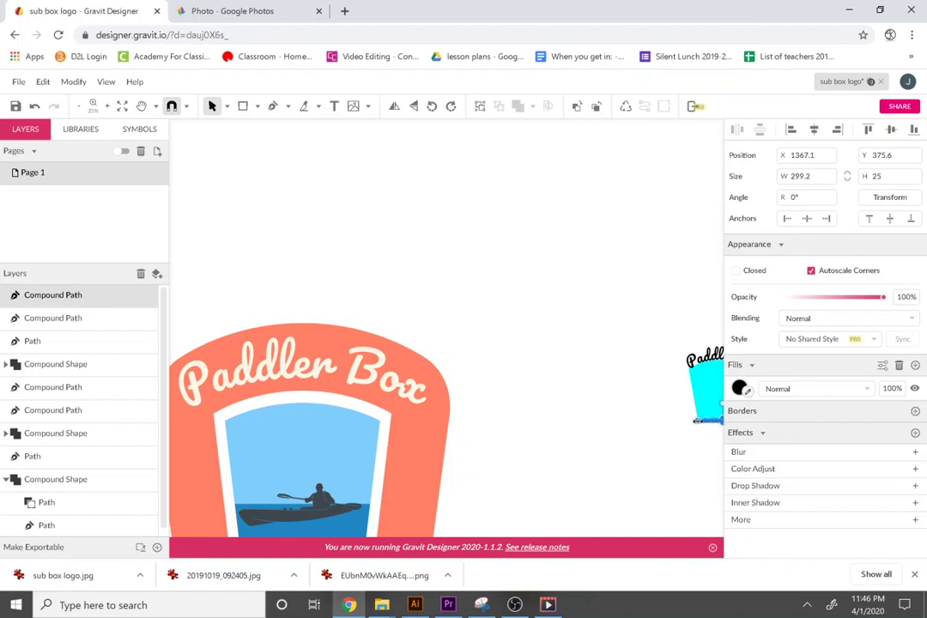
click(711, 467)
scroll(687, 451, up, 6)
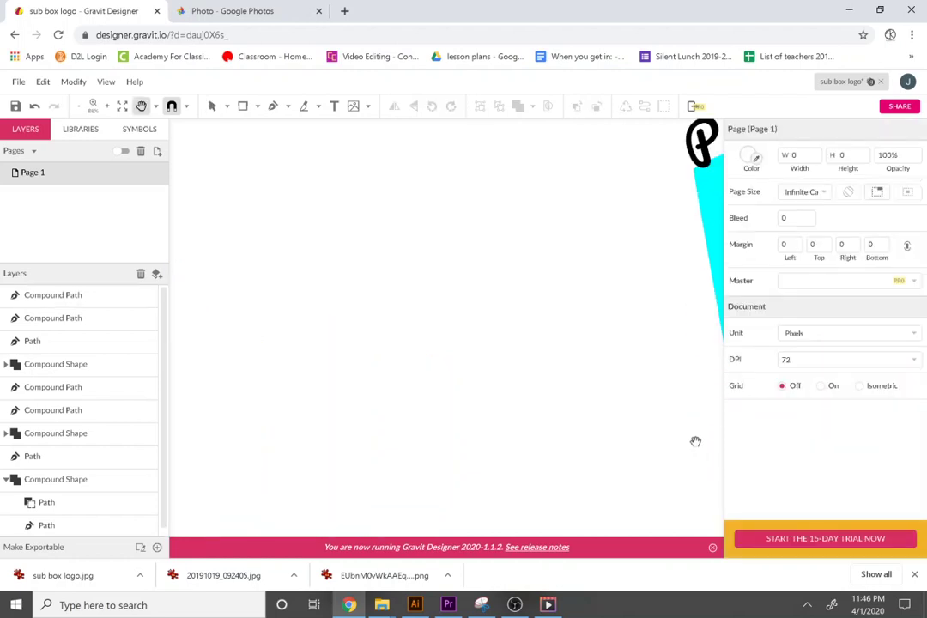
key(space)
scroll(301, 425, right, 5)
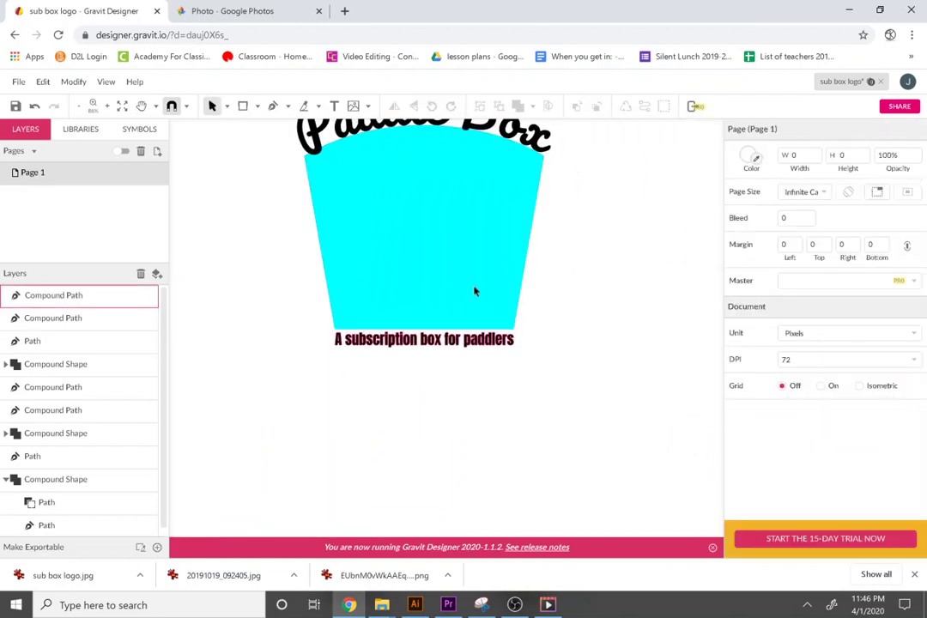
click(487, 315)
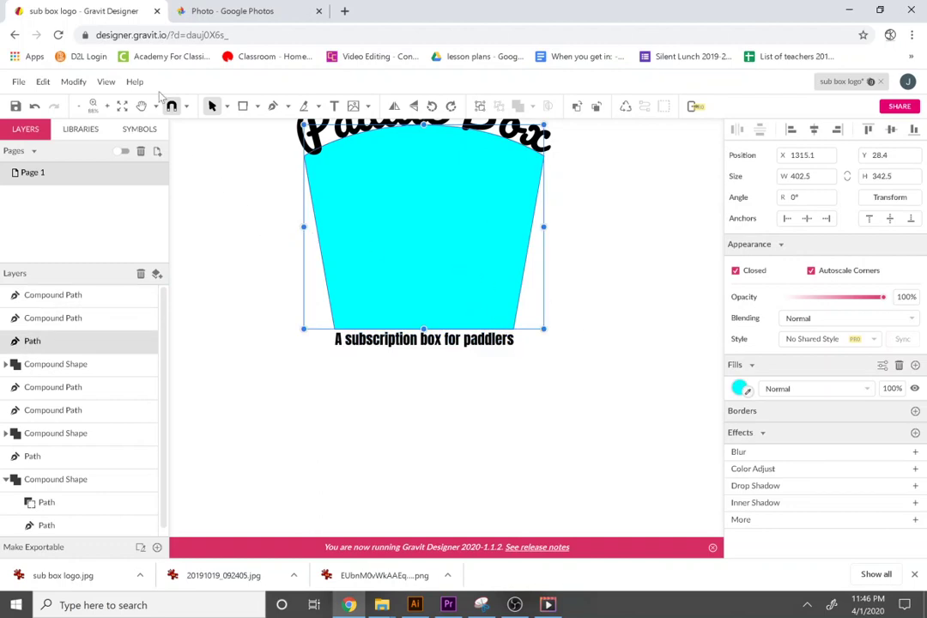
Duplicate the cyan badge shape in place and fill the copy with red.
click(40, 84)
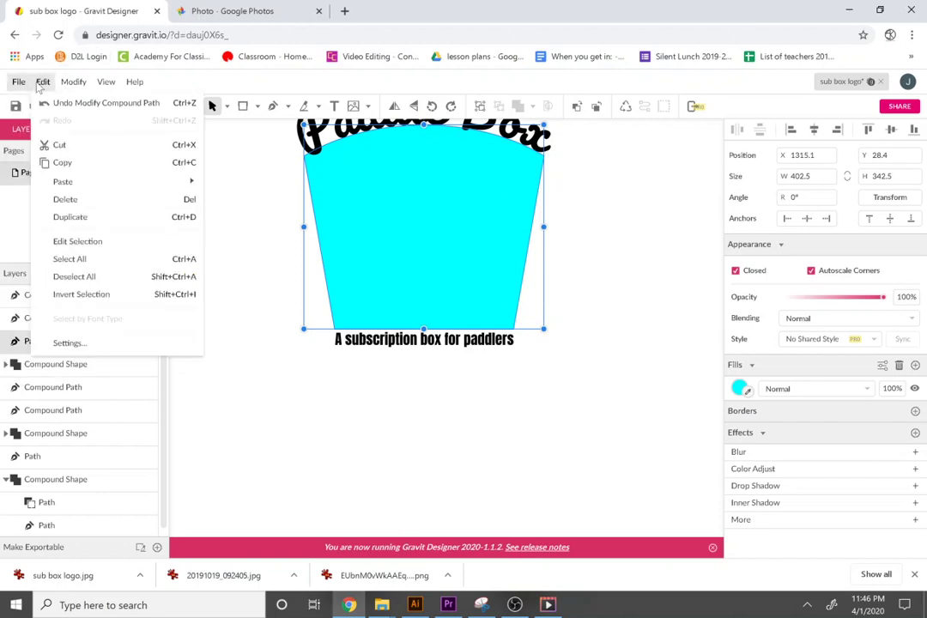
click(70, 217)
click(740, 389)
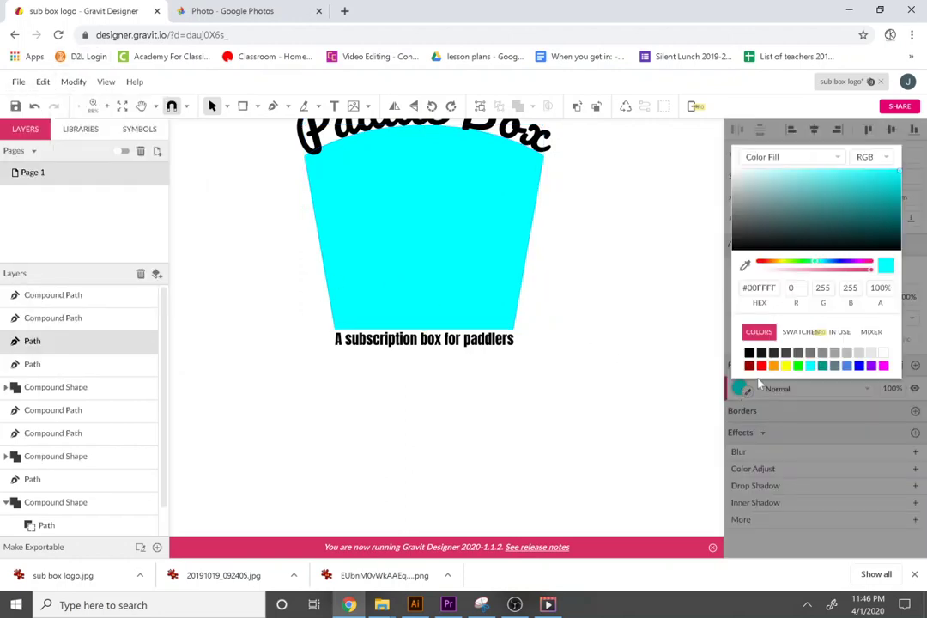
click(760, 366)
click(641, 372)
click(468, 254)
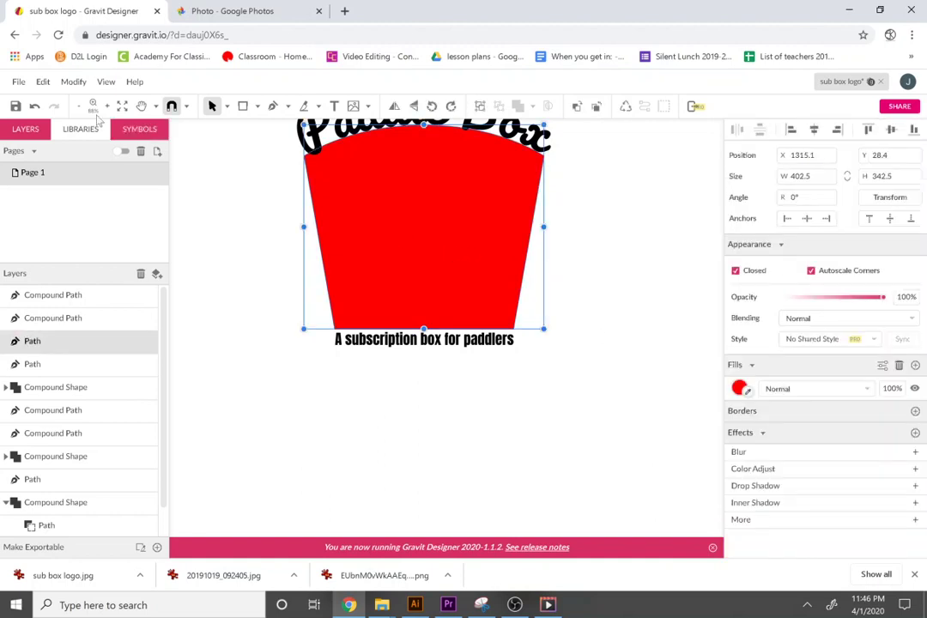
Duplicate the red badge shape in place and fill the new copy with bright green.
click(42, 82)
click(70, 215)
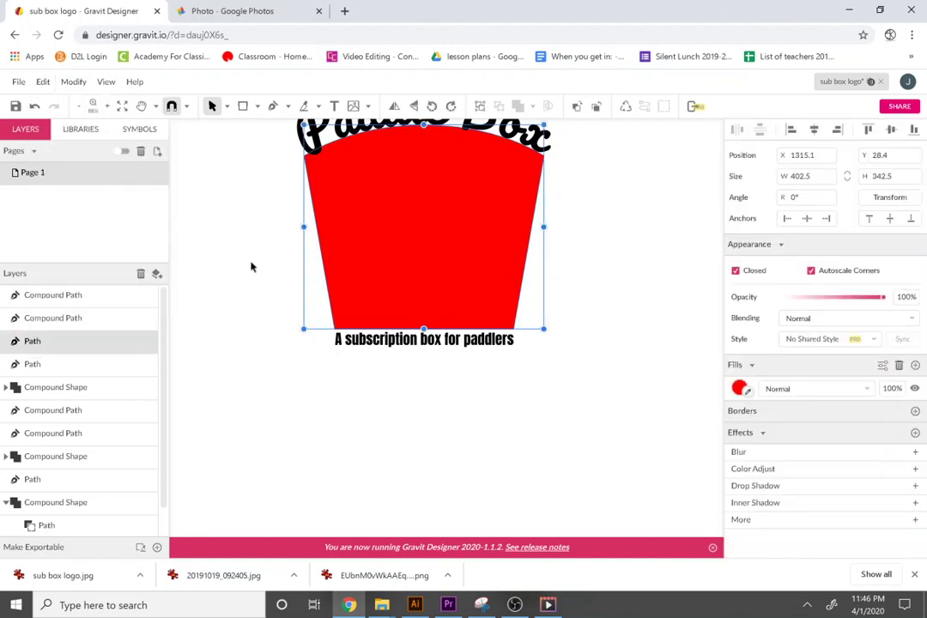
click(739, 388)
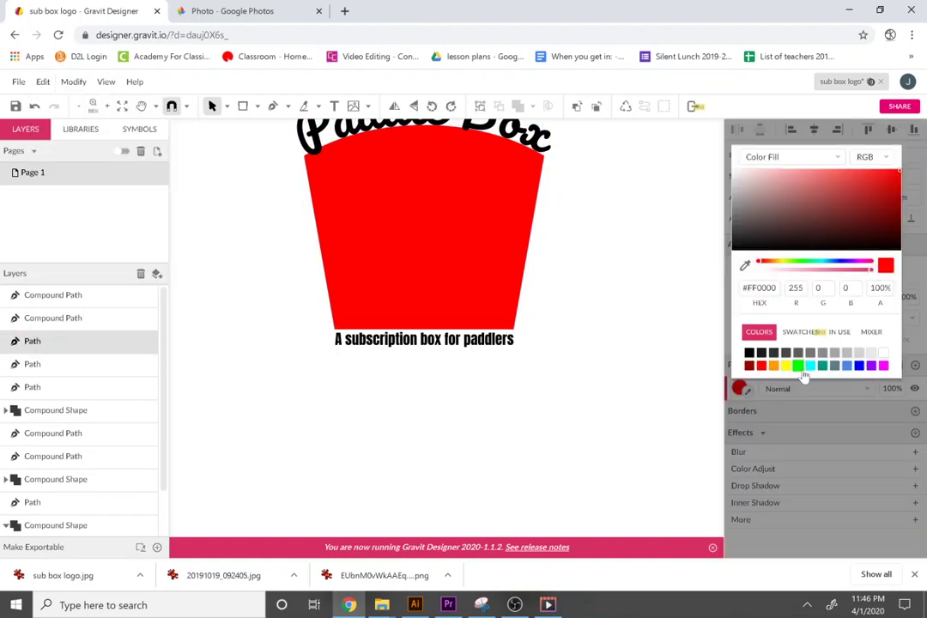
click(802, 369)
click(542, 369)
click(497, 271)
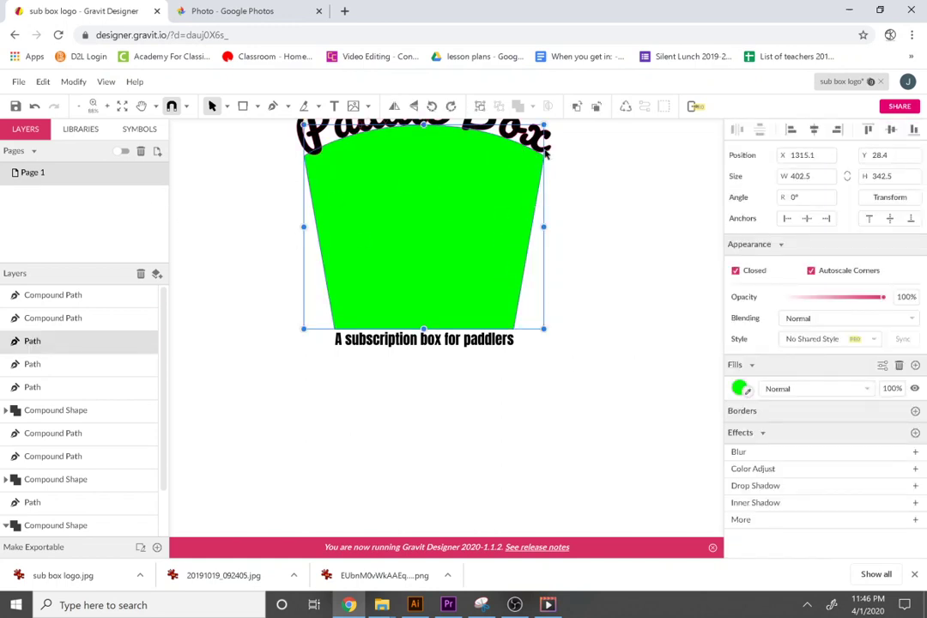
Scale the green shape to about 336 × 286 px and the red one to about 364 × 310 px, both about the badge's centre.
drag(543, 125, 523, 172)
click(34, 363)
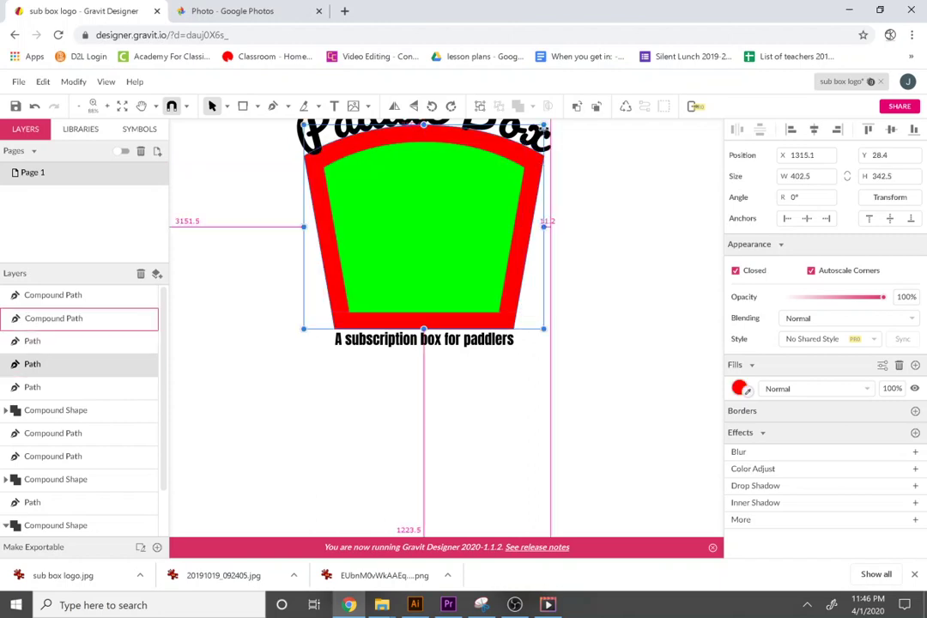
drag(543, 125, 534, 148)
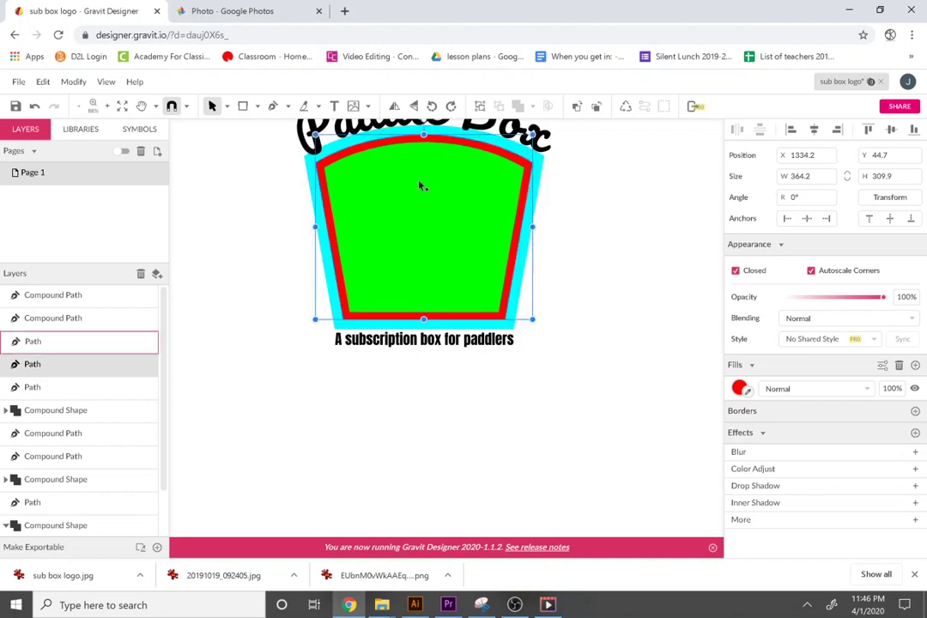
Enlarge the cyan shape about its centre to roughly 610 × 519 px so it surrounds the lettering and tagline.
click(544, 162)
drag(543, 328, 577, 386)
scroll(513, 290, up, 3)
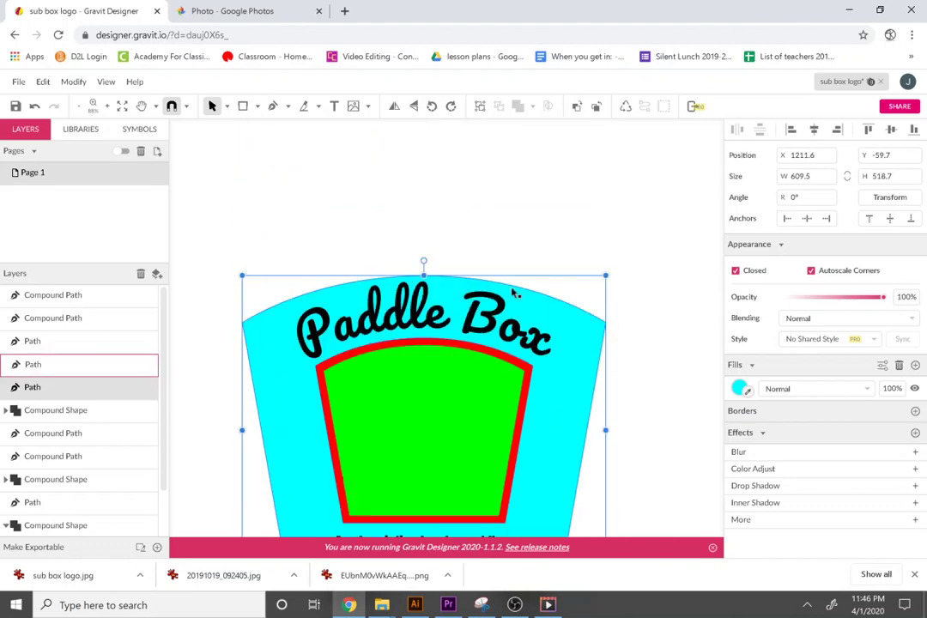
scroll(519, 397, down, 4)
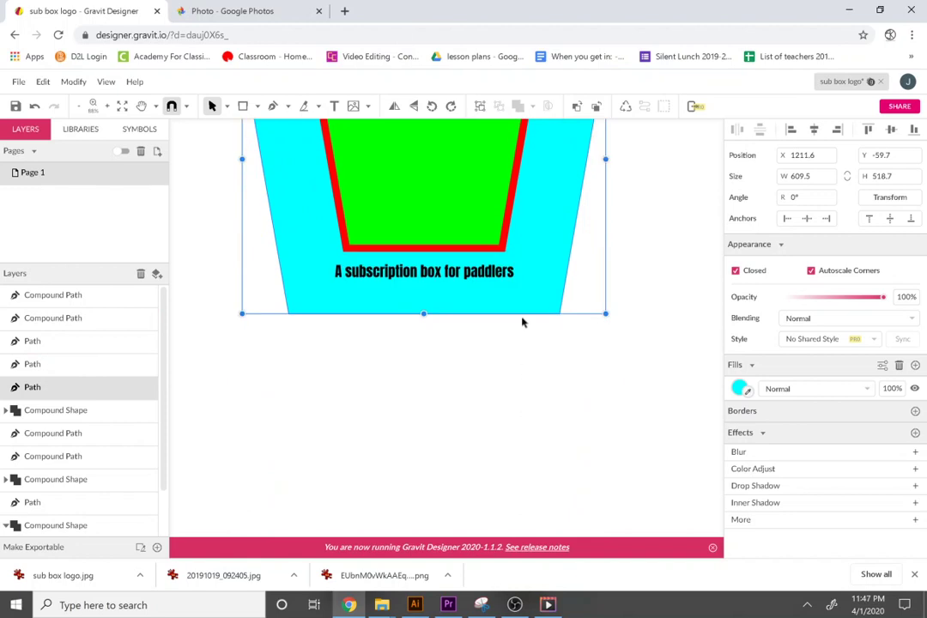
Raise both base corner points of the cyan shape together, closer to the tagline, making the shape about 477 px high.
double_click(542, 306)
drag(575, 346, 271, 308)
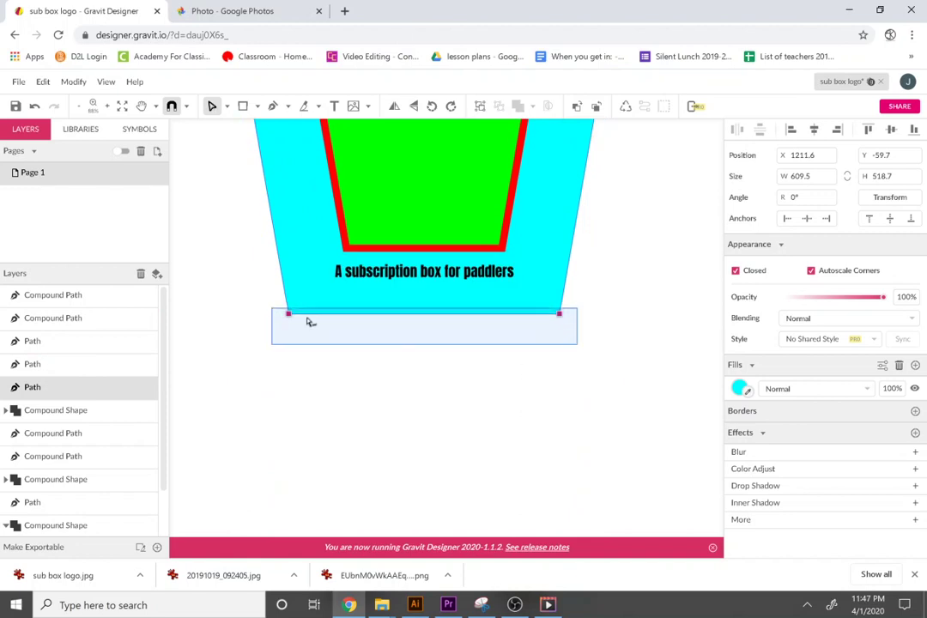
drag(560, 315, 566, 295)
scroll(566, 295, up, 4)
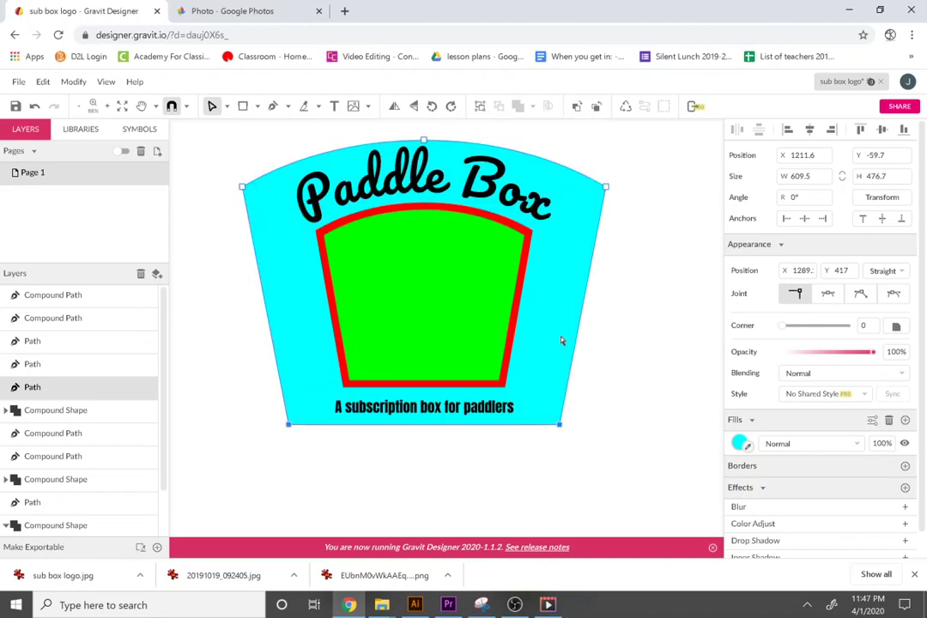
scroll(562, 342, down, 2)
scroll(564, 306, up, 4)
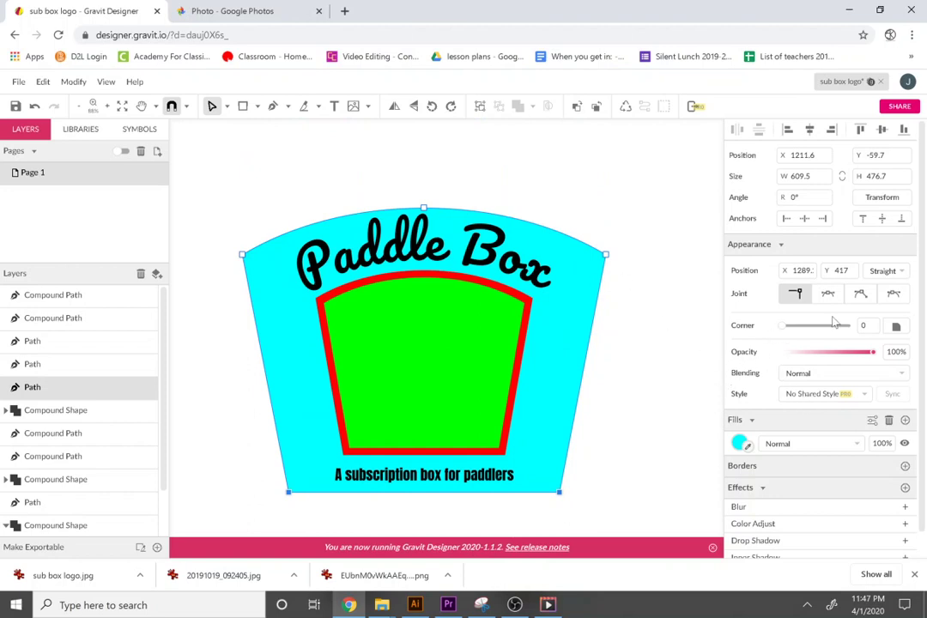
Round the cyan shape's two base corners with a corner value of 28, and round its two upper corners as well.
mouse_move(784, 325)
mouse_down()
mouse_move(816, 328)
mouse_move(780, 325)
mouse_up()
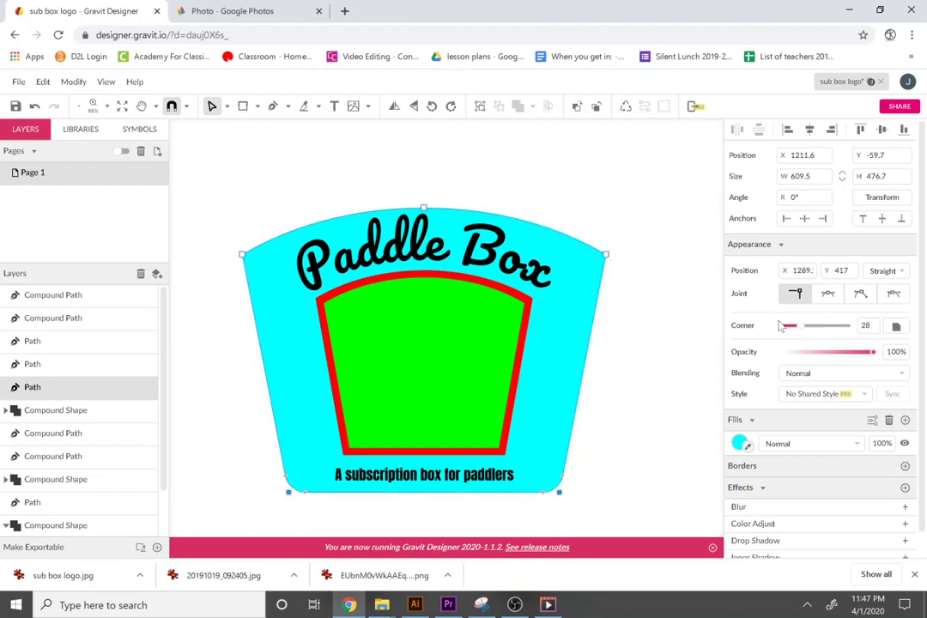
click(606, 255)
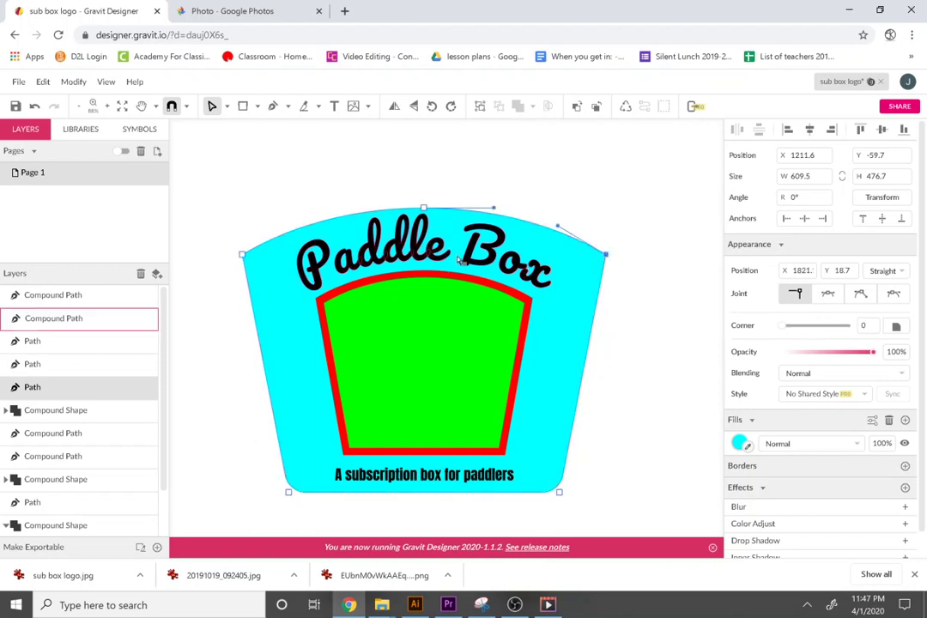
shift+click(243, 261)
drag(782, 325, 799, 326)
click(625, 371)
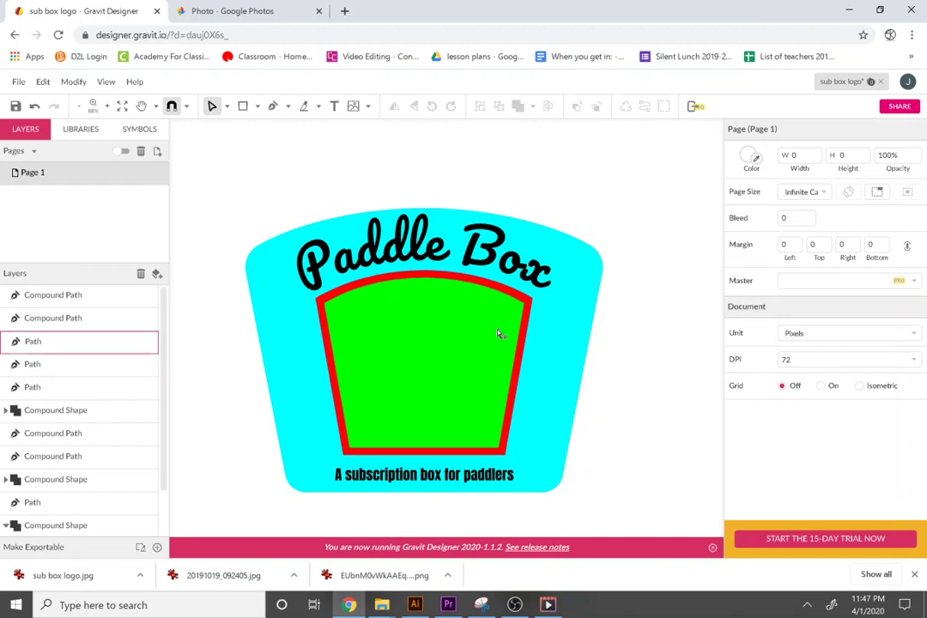
click(306, 379)
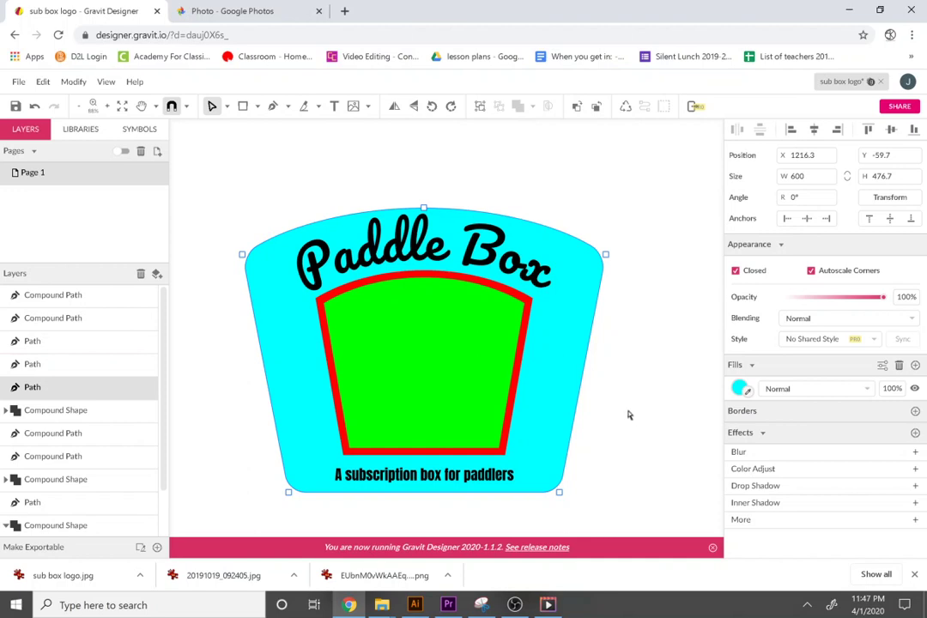
click(592, 382)
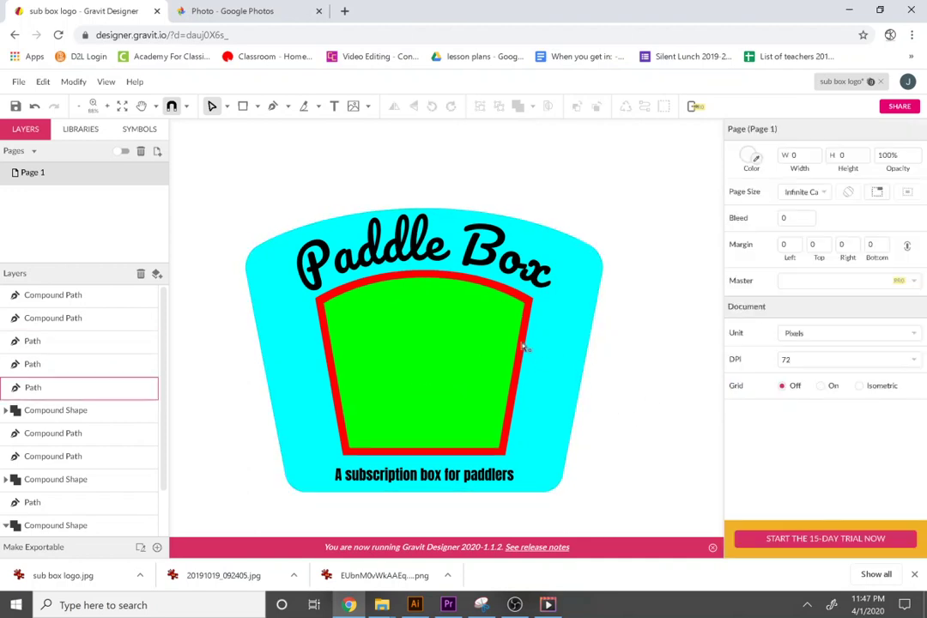
drag(631, 364, 222, 337)
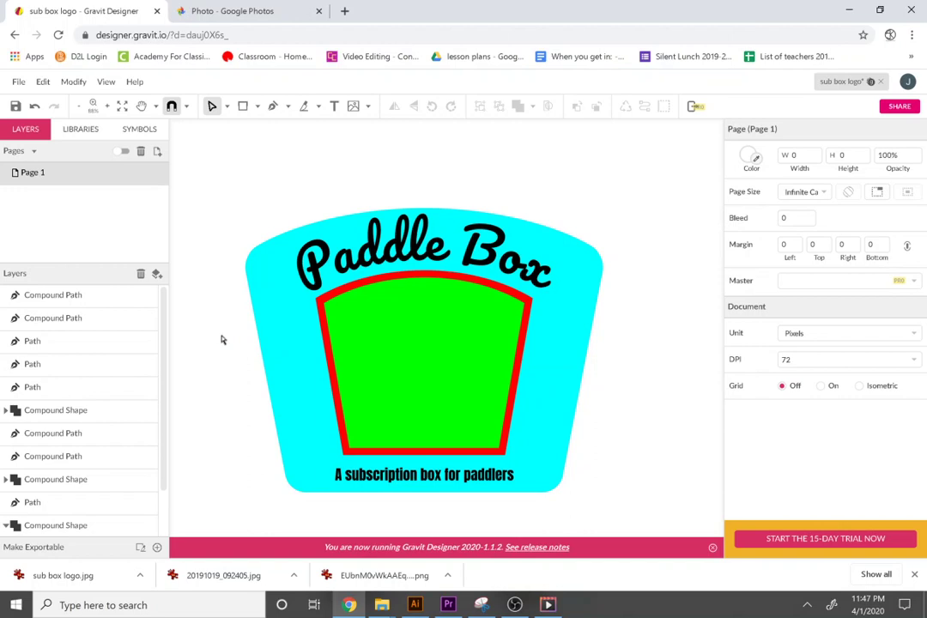
Subtract the red shape from the cyan badge to cut a window around the green shape.
click(360, 354)
scroll(327, 378, up, 1)
scroll(327, 387, up, 3)
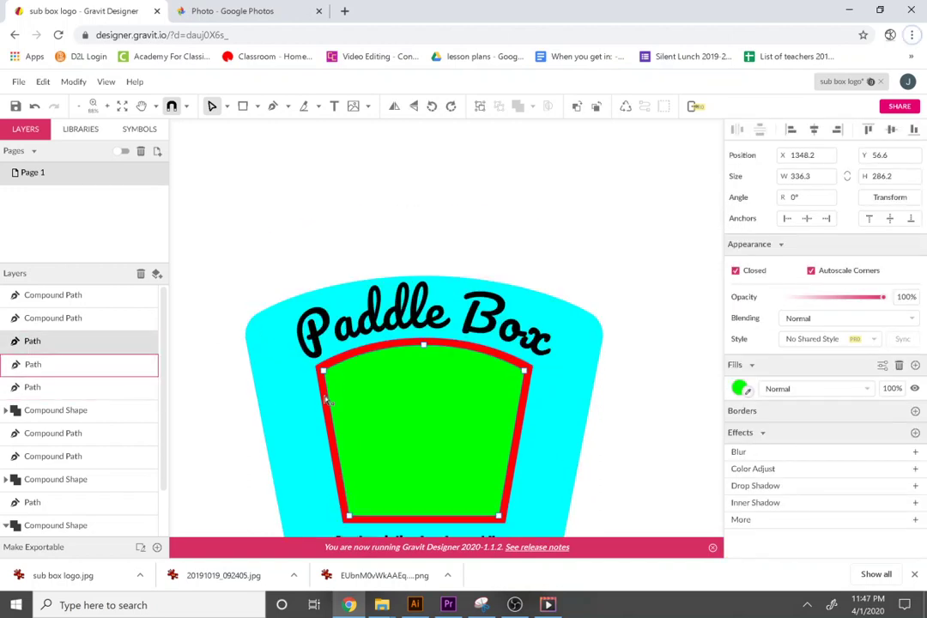
click(319, 409)
shift+click(293, 407)
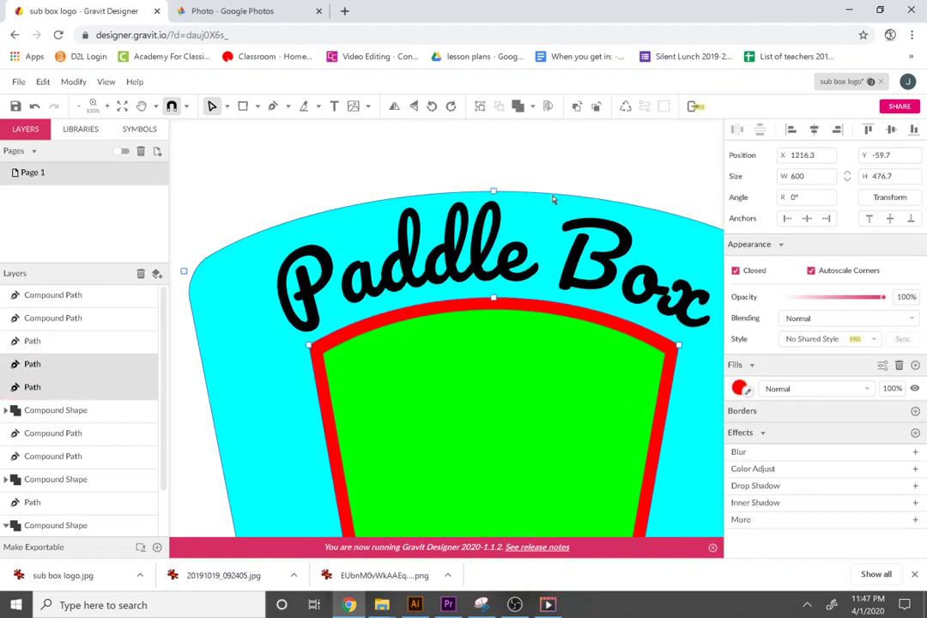
click(542, 107)
key(ctrl+z)
click(532, 107)
click(564, 144)
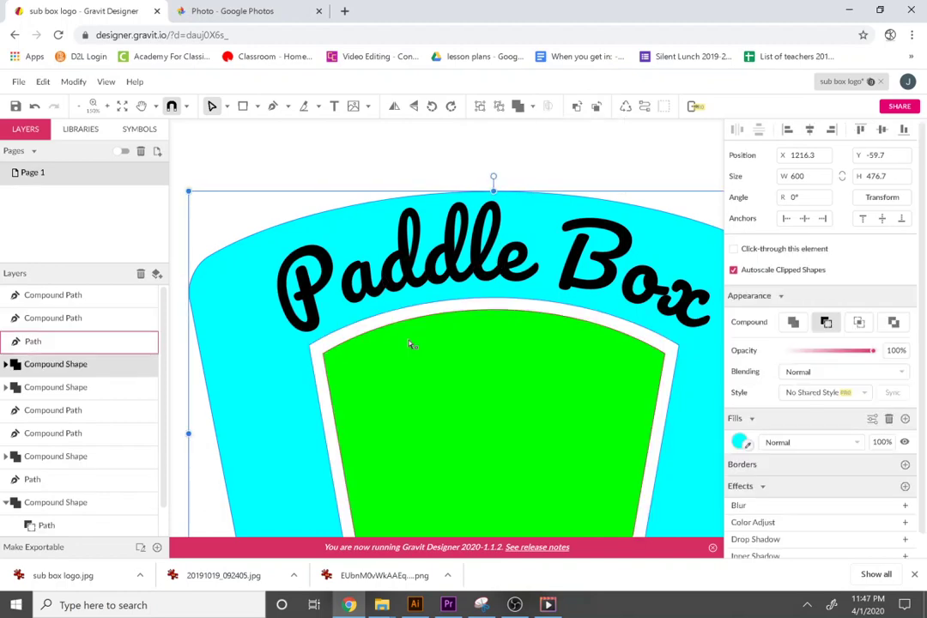
scroll(412, 343, down, 3)
scroll(409, 339, down, 2)
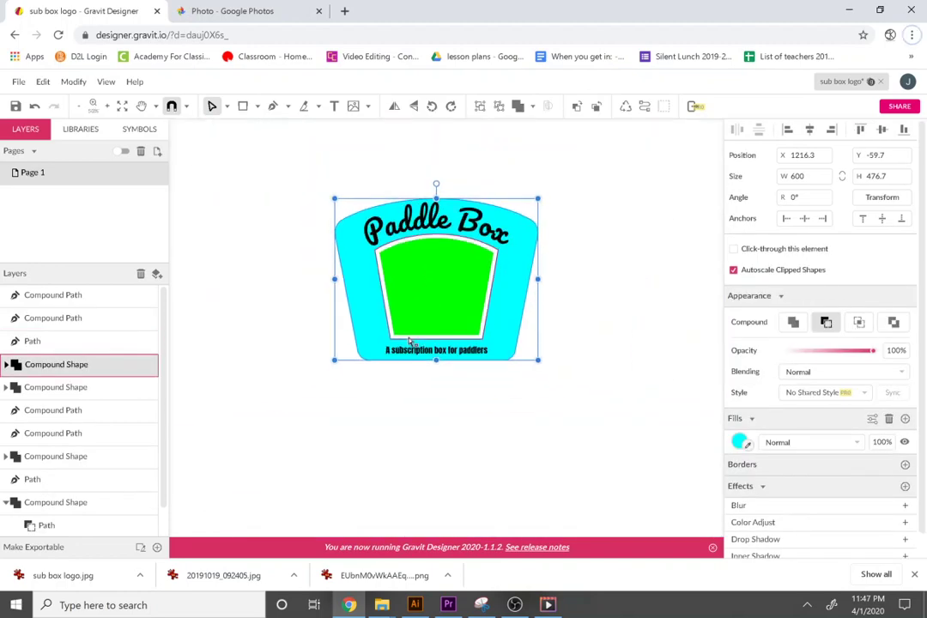
scroll(412, 340, up, 2)
scroll(416, 342, down, 2)
drag(610, 311, 326, 290)
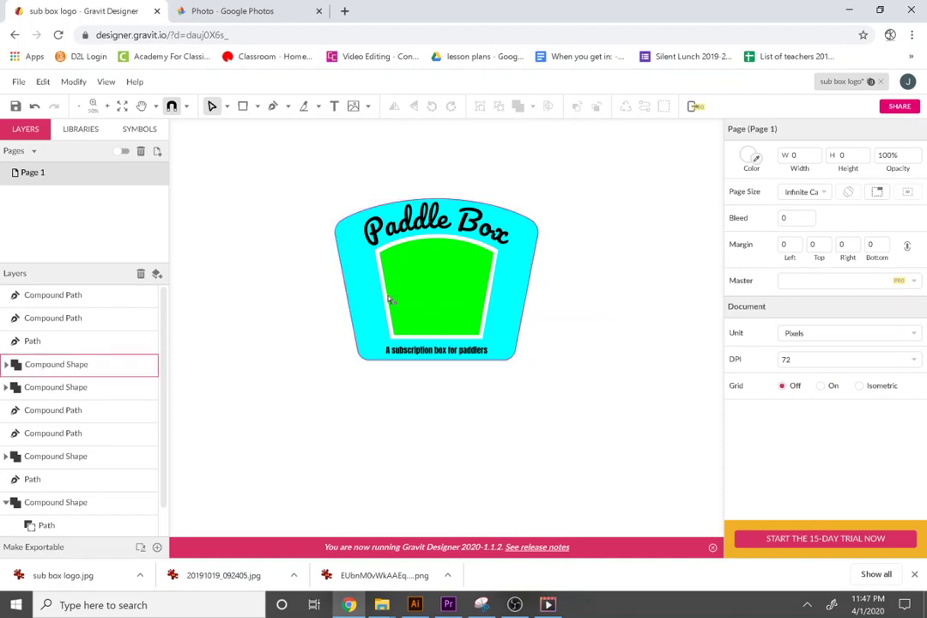
click(434, 306)
shift+click(515, 301)
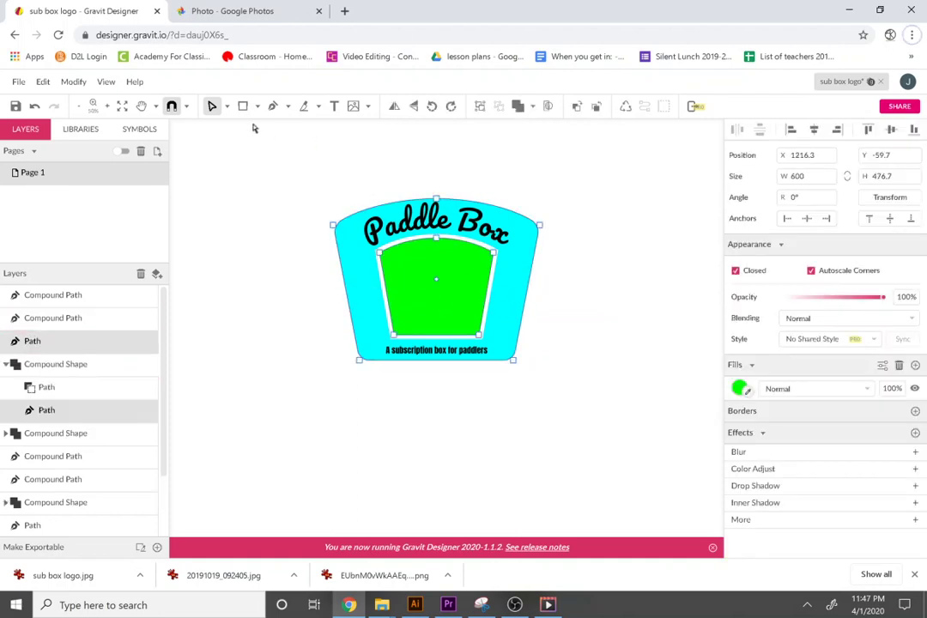
Select the green shape and cyan frame together with the Pointer tool and narrow both symmetrically about their centre.
click(226, 105)
click(254, 126)
click(258, 191)
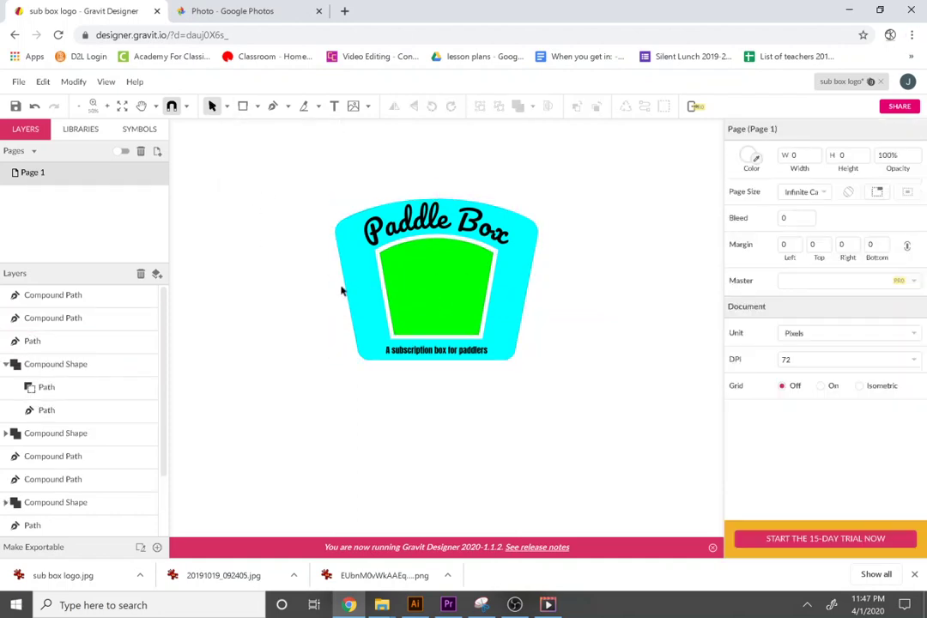
click(443, 307)
click(538, 281)
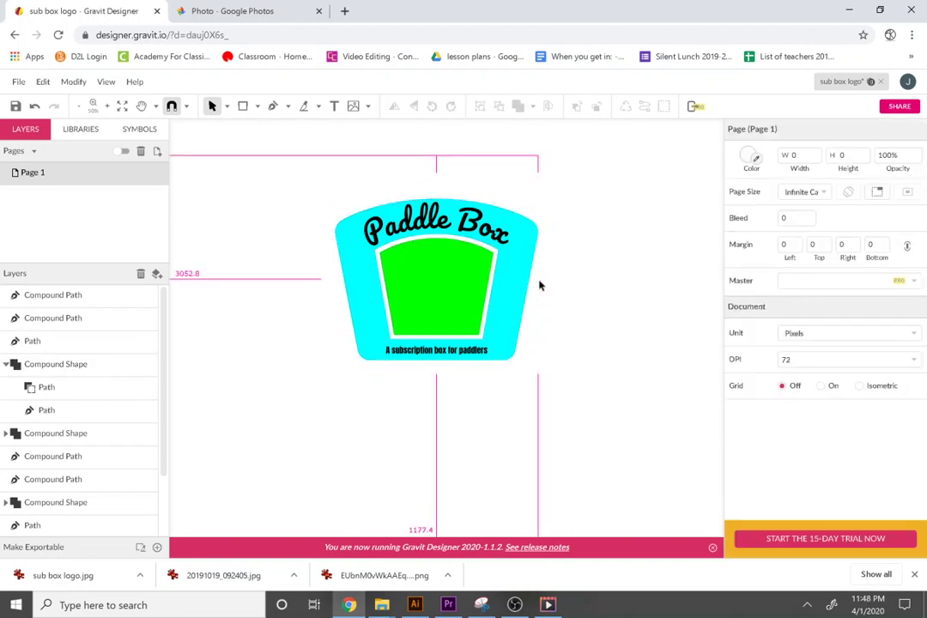
click(472, 290)
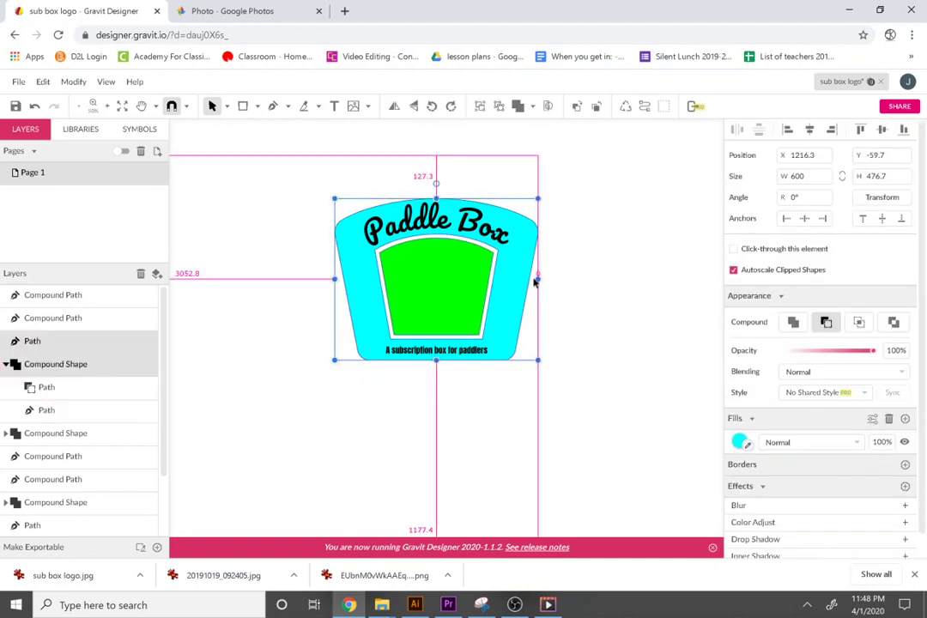
drag(536, 279, 527, 282)
click(589, 329)
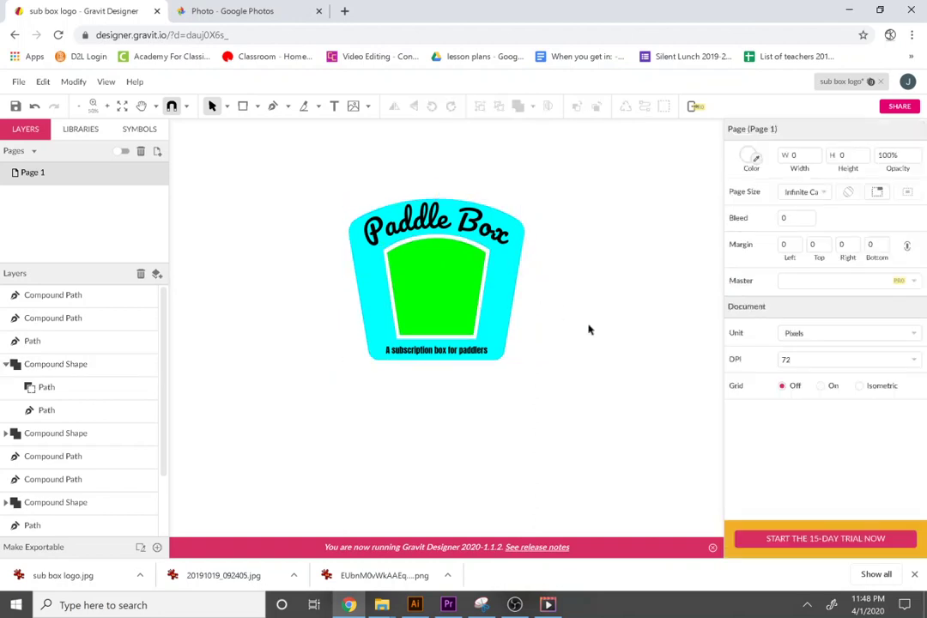
View the kayaker photo in Google Photos and return to the badge in Gravit Designer.
scroll(476, 321, up, 5)
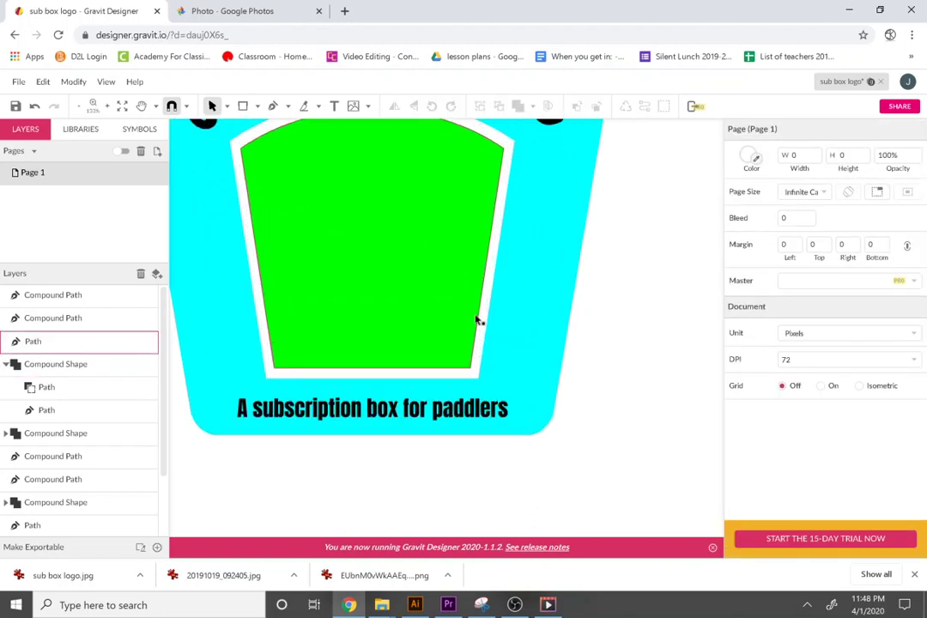
scroll(337, 261, down, 5)
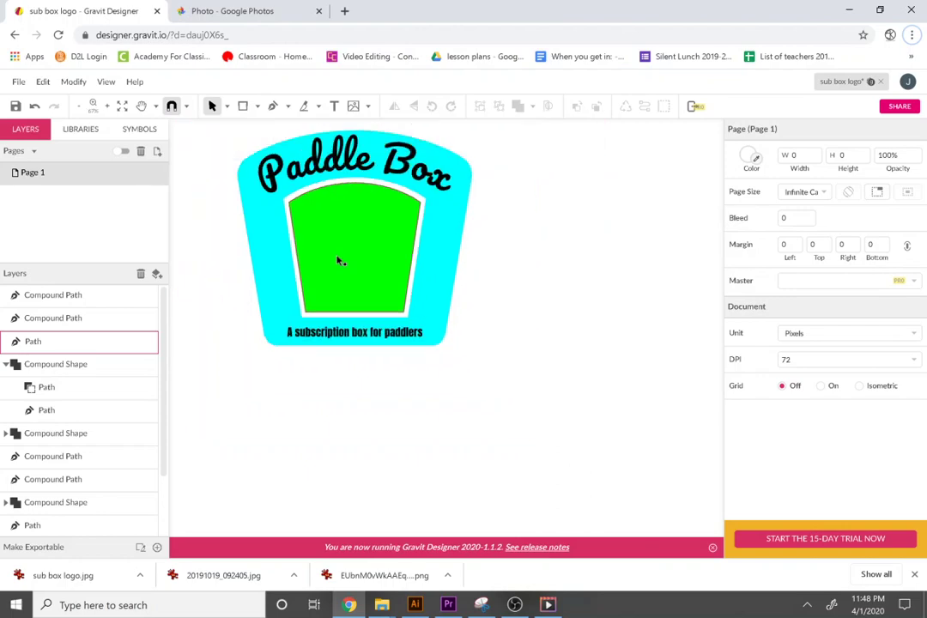
scroll(340, 261, up, 2)
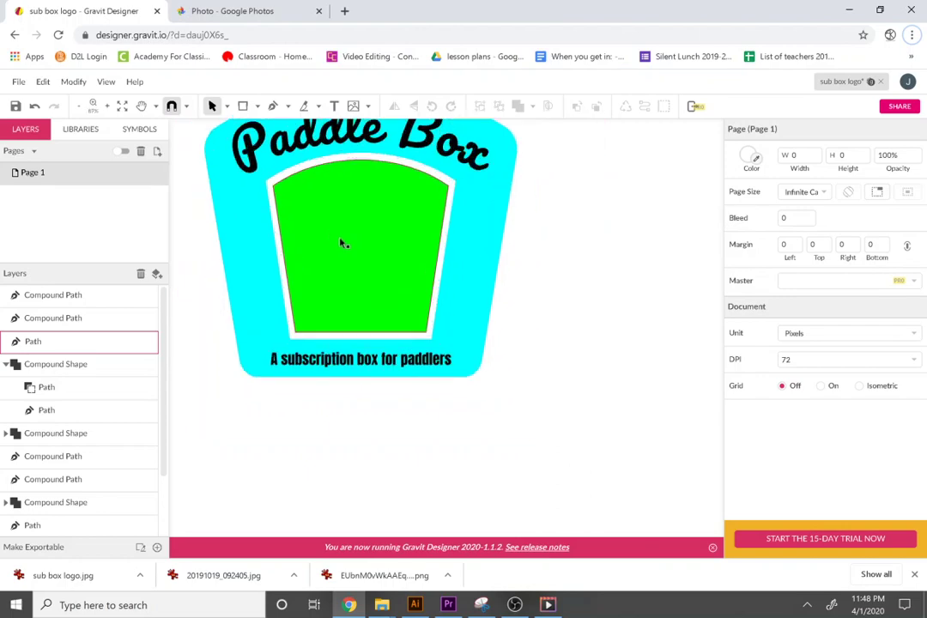
click(232, 11)
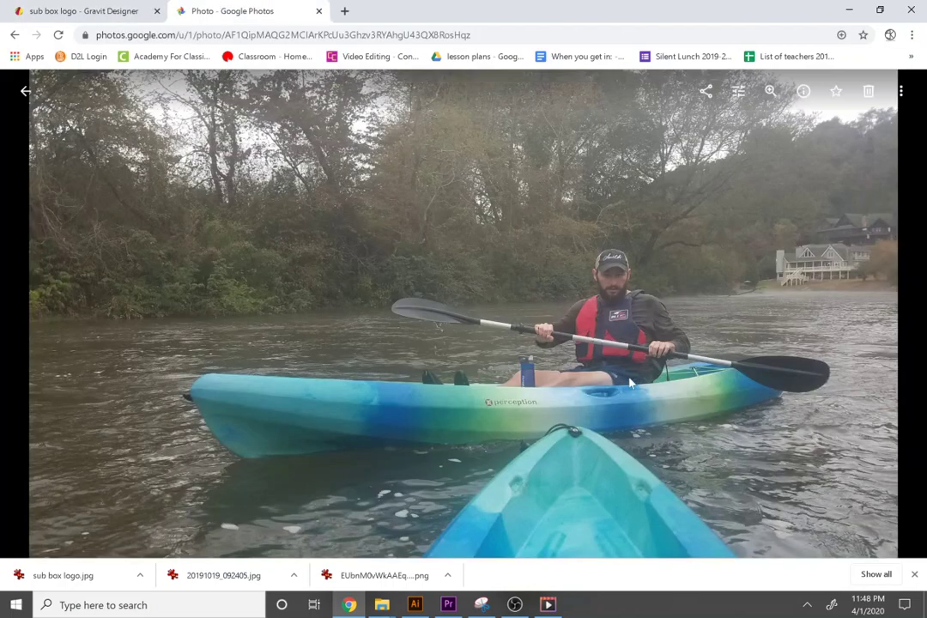
click(112, 13)
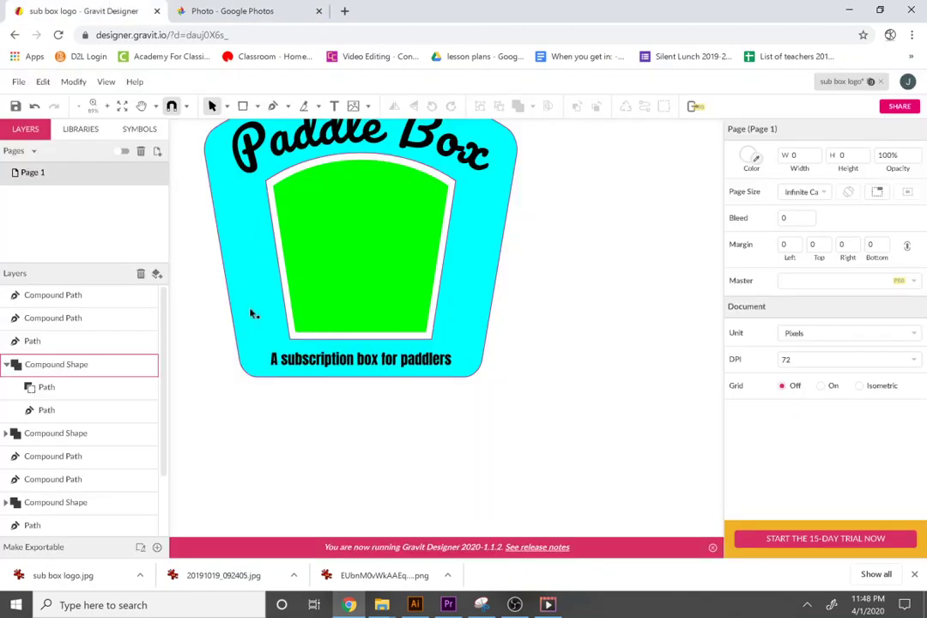
scroll(276, 312, down, 4)
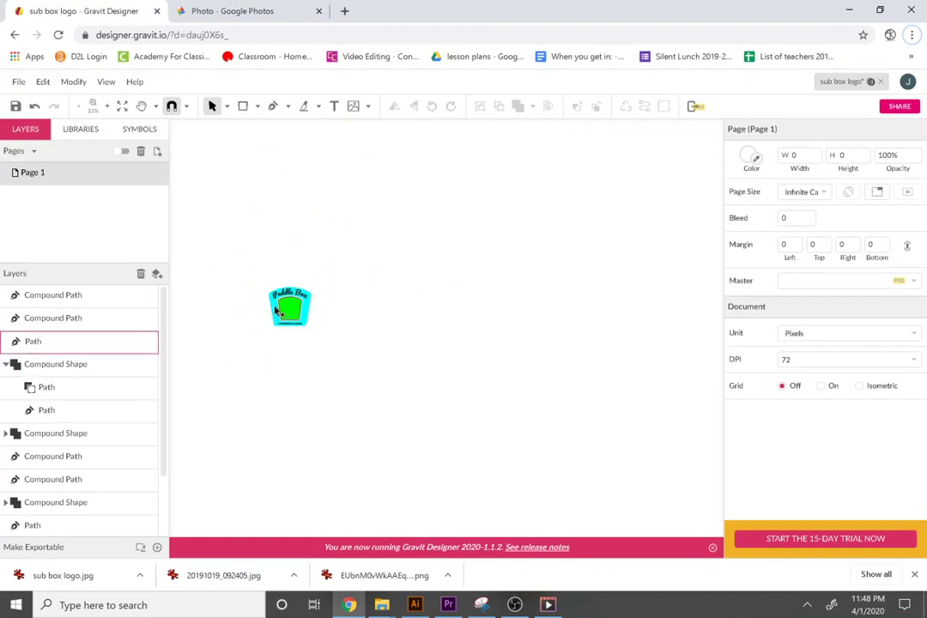
Delete the whole cyan and green practice badge, leaving only the coral Paddler Box logo.
key(alt+f)
key(space)
drag(169, 324, 125, 291)
key(space)
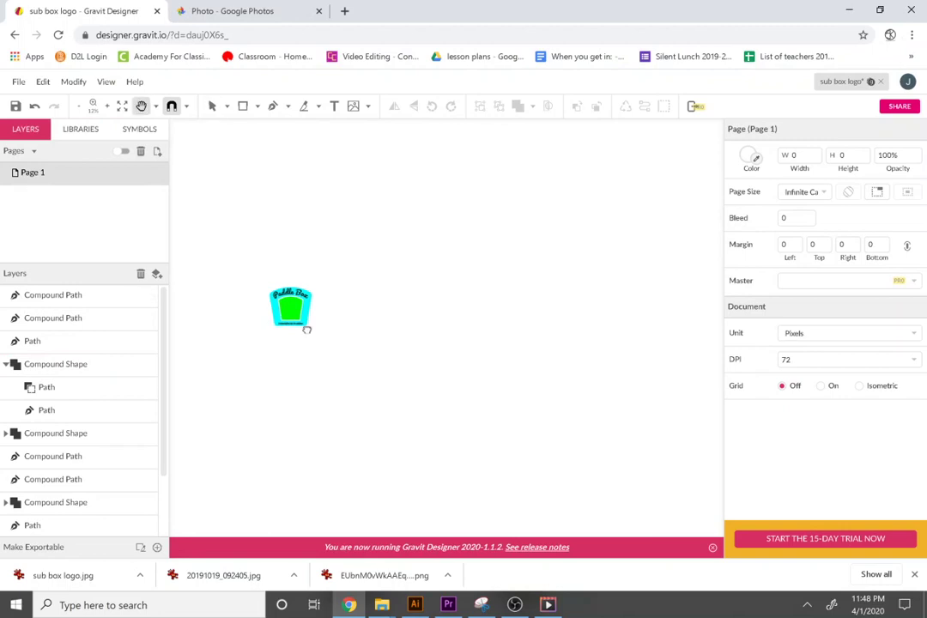
drag(311, 330, 559, 309)
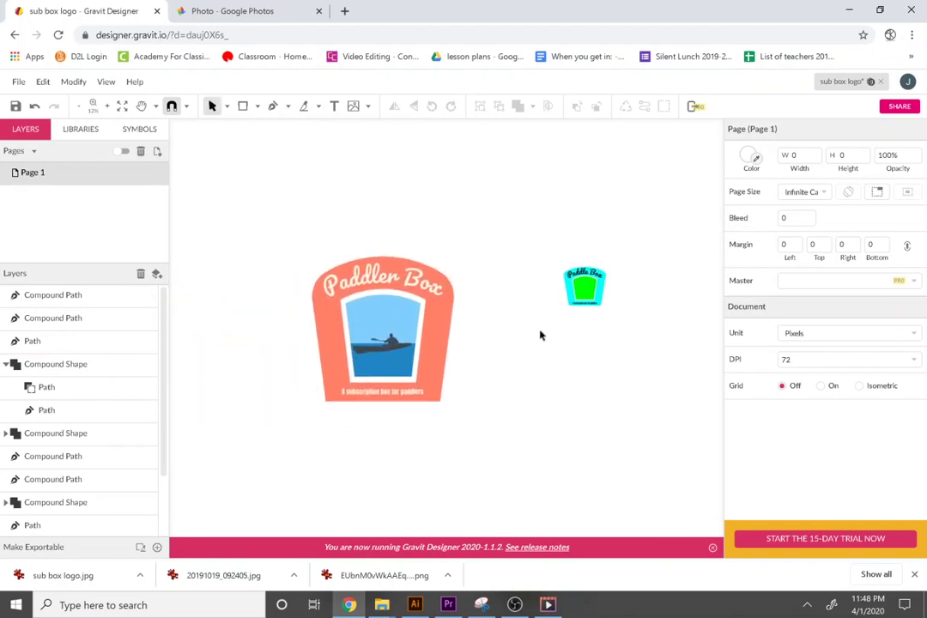
drag(642, 360, 563, 259)
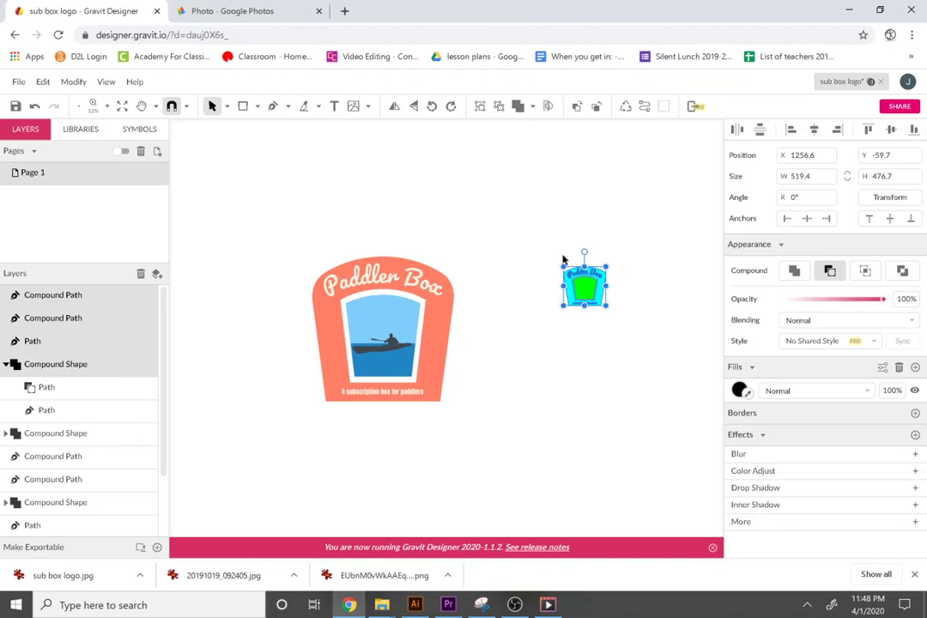
key(Delete)
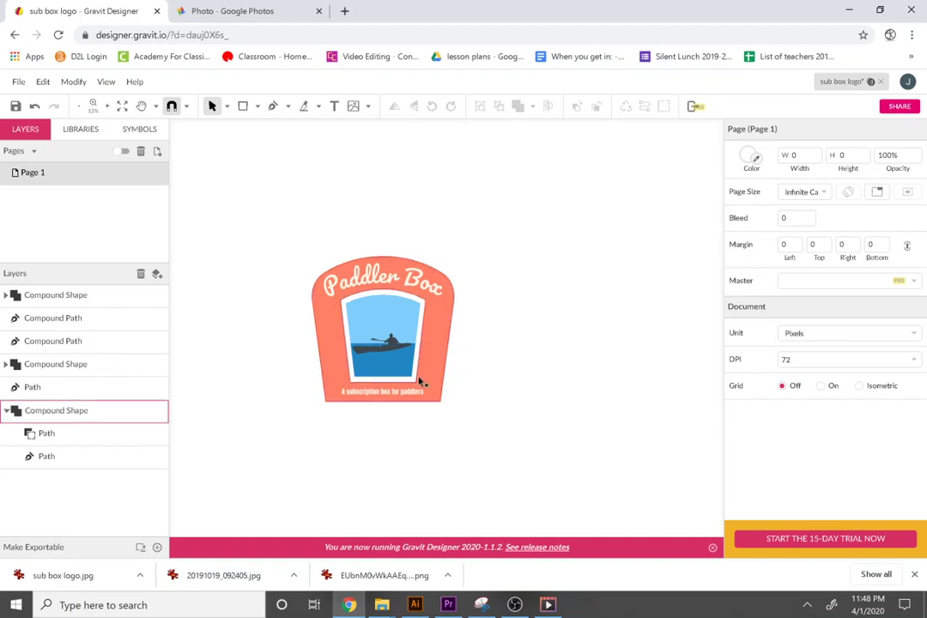
Examine the coral Paddler Box logo at several zoom levels, checking its lettering, window artwork and tagline.
scroll(397, 405, down, 2)
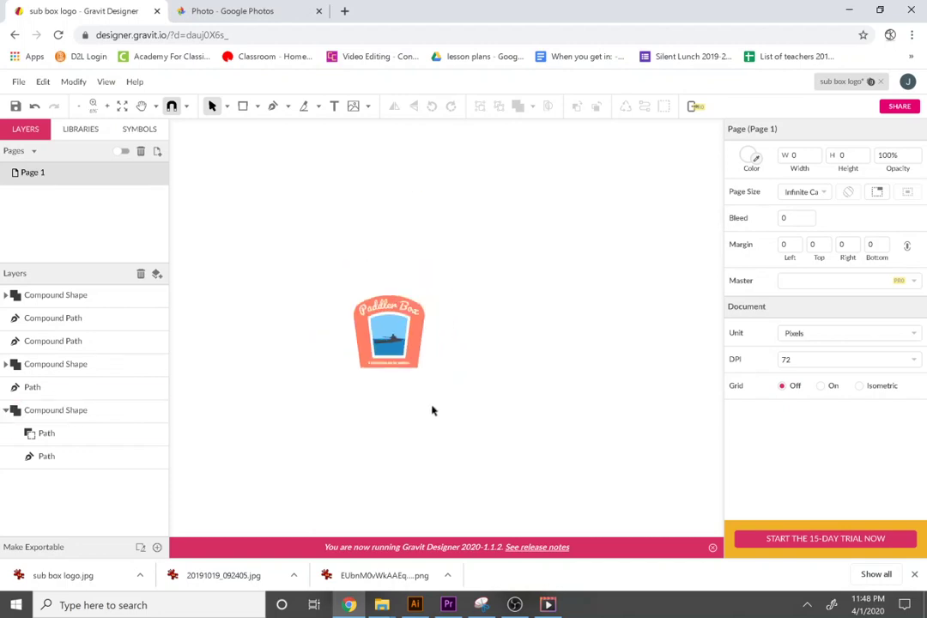
scroll(432, 410, up, 4)
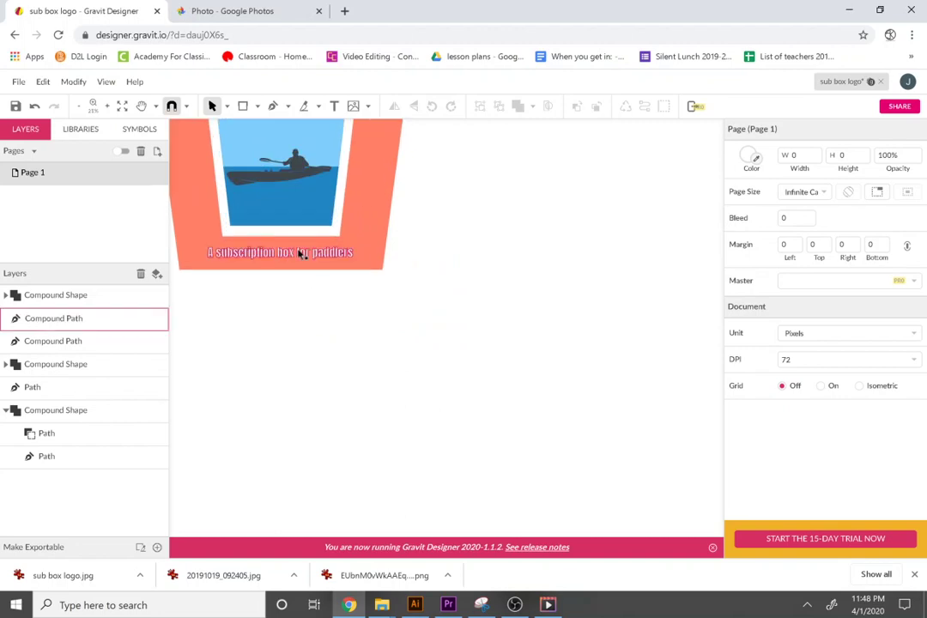
key(space)
drag(302, 252, 462, 424)
scroll(462, 425, up, 1)
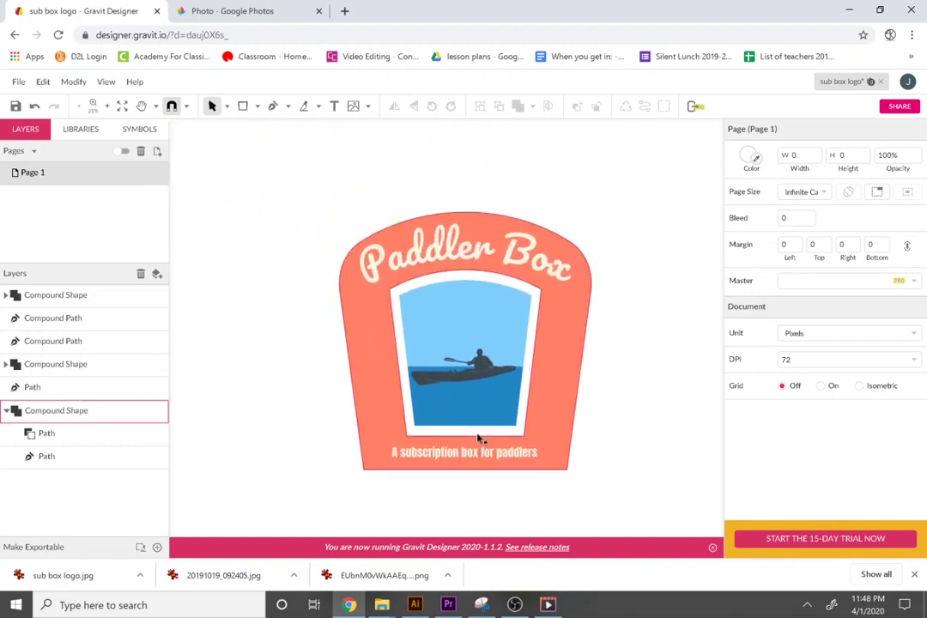
scroll(480, 439, down, 4)
drag(567, 473, 453, 319)
scroll(529, 348, down, 1)
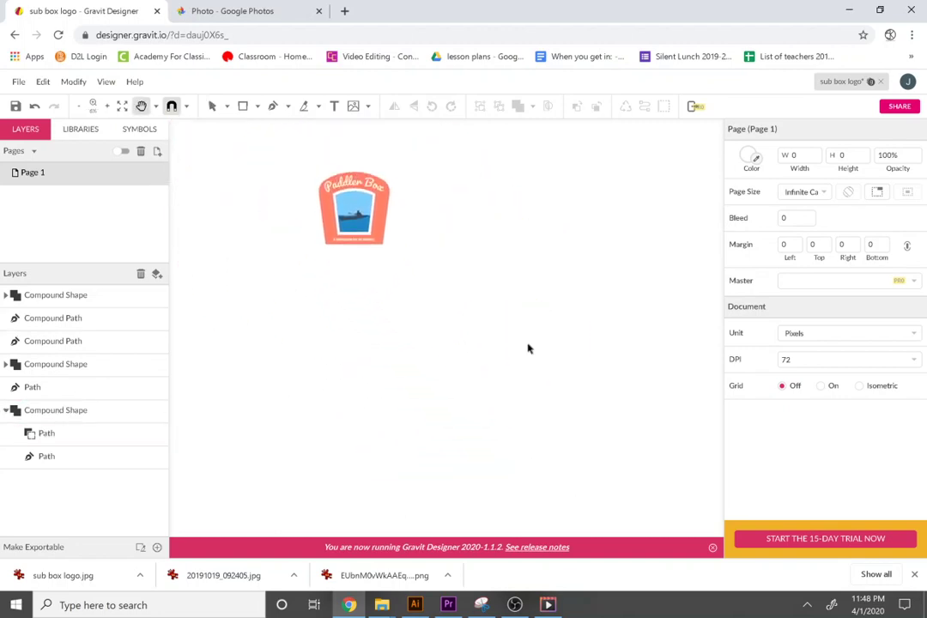
scroll(348, 256, up, 3)
key(space)
drag(359, 246, 536, 481)
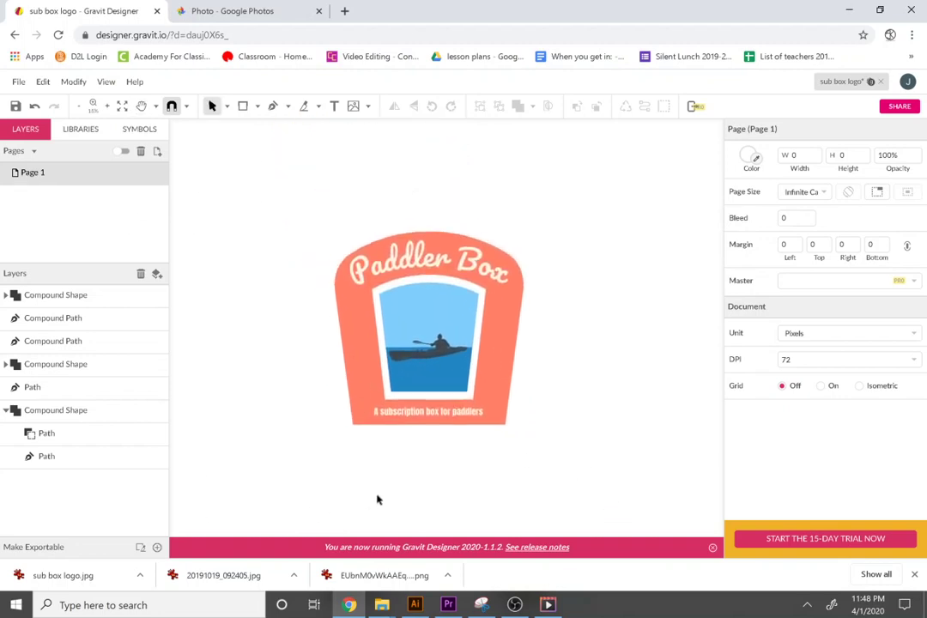
scroll(361, 470, down, 3)
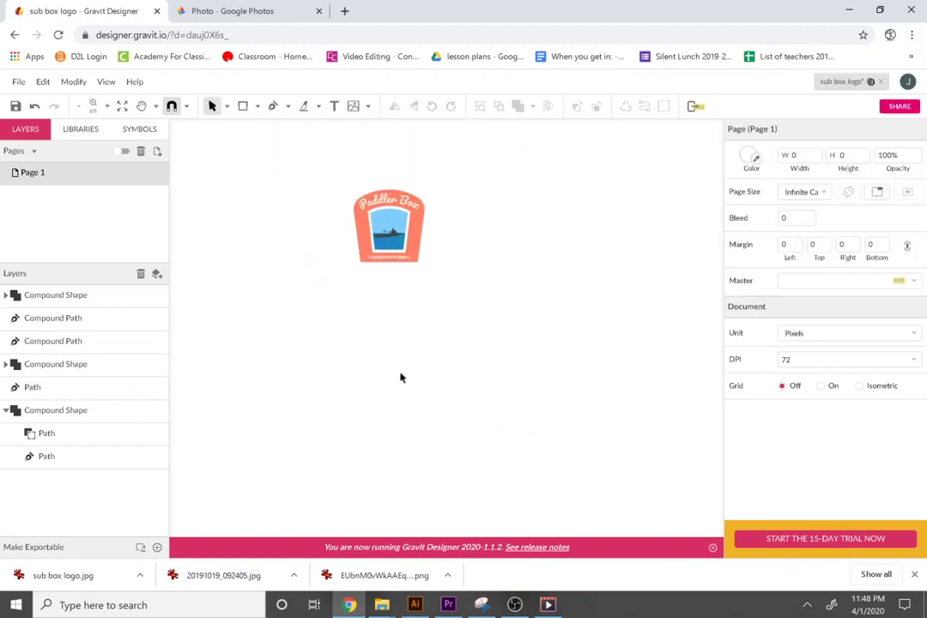
drag(400, 374, 330, 326)
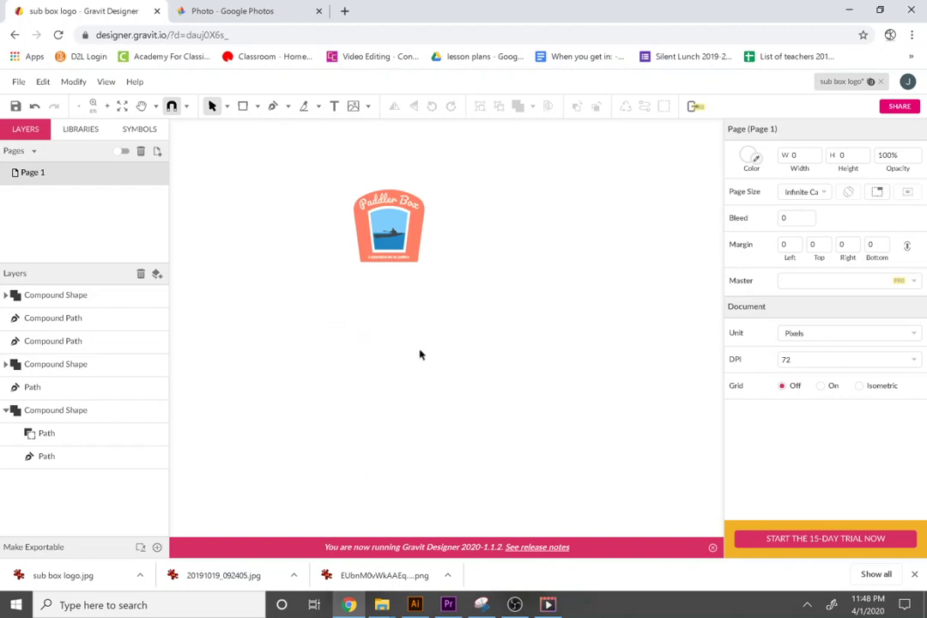
Draw a small rectangle about 500 × 567 px, well below and right of the logo, and export the design as a JPEG image.
click(242, 105)
drag(635, 441, 654, 465)
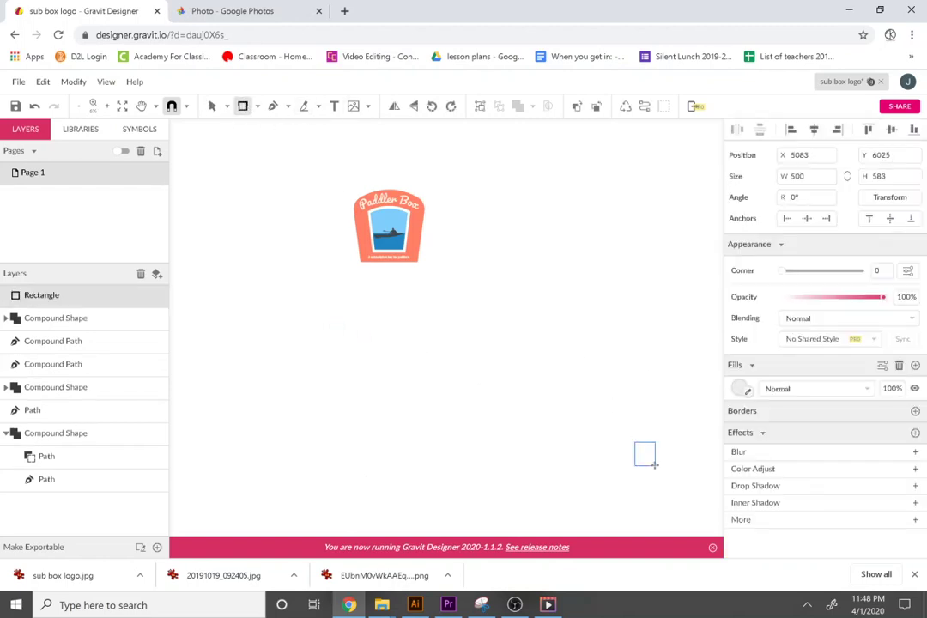
click(18, 82)
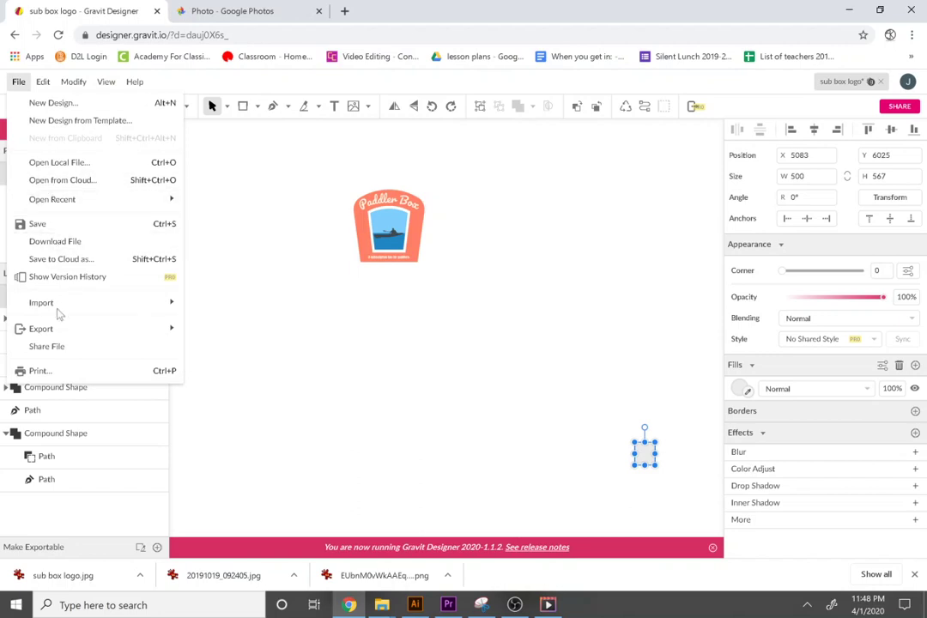
mouse_move(60, 328)
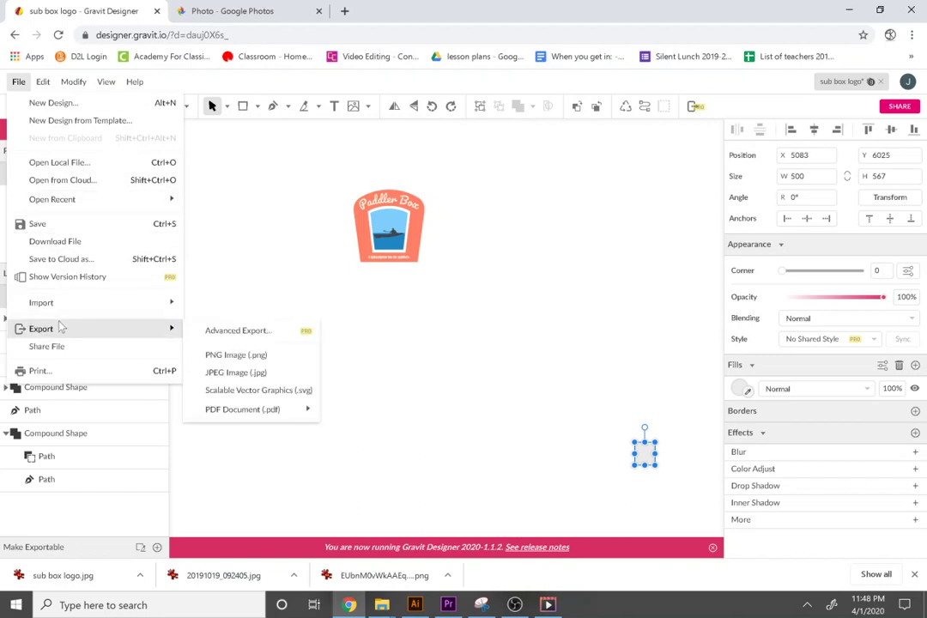
click(284, 376)
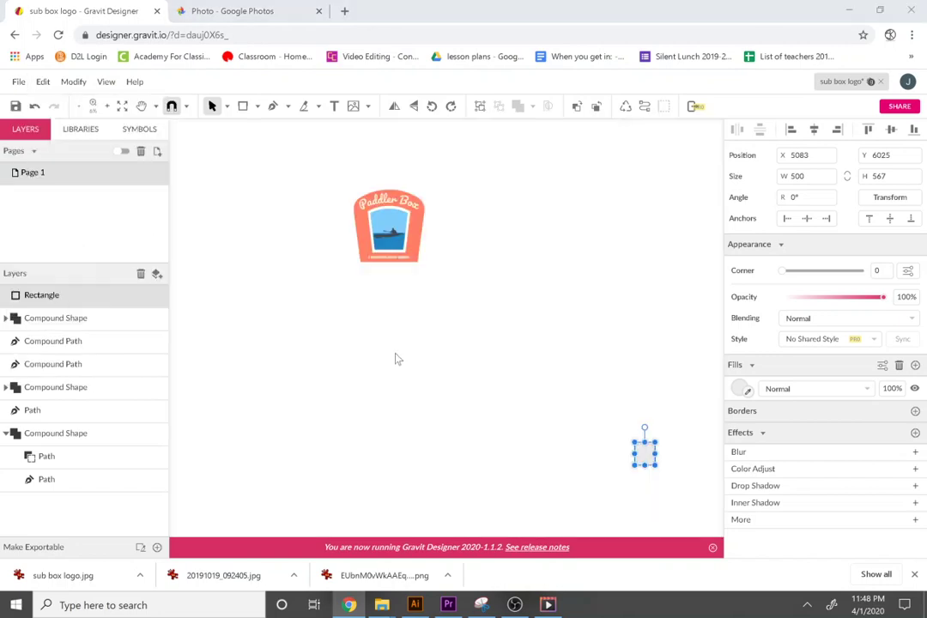
click(652, 413)
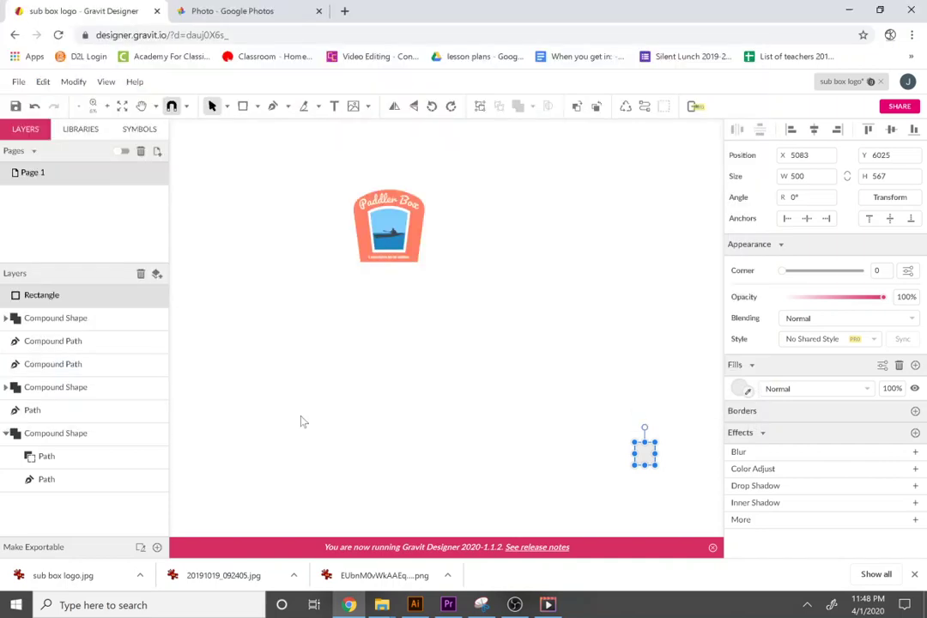
Inspect the exported sub box logo (1).jpg in IrfanView, and delete the extra rectangle from the Gravit Designer design.
click(102, 580)
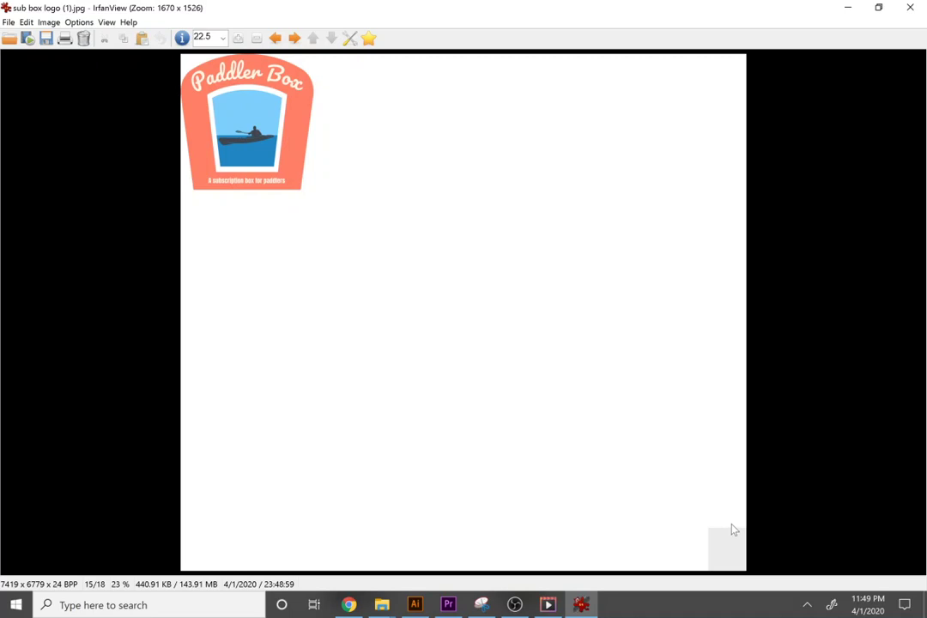
click(908, 8)
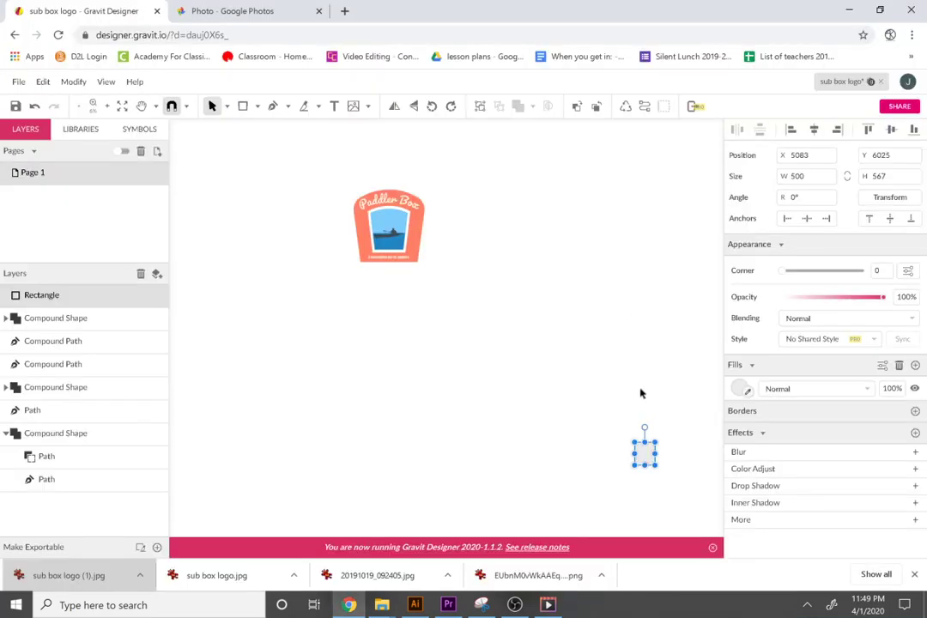
drag(606, 387, 680, 478)
key(Delete)
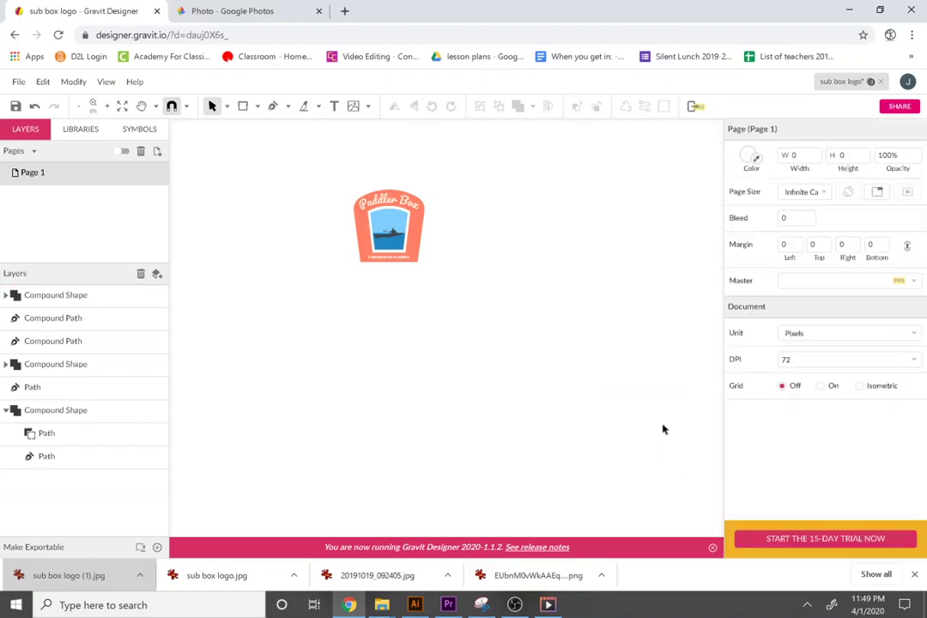
View the earlier export sub box logo.jpg in IrfanView and close it.
click(194, 575)
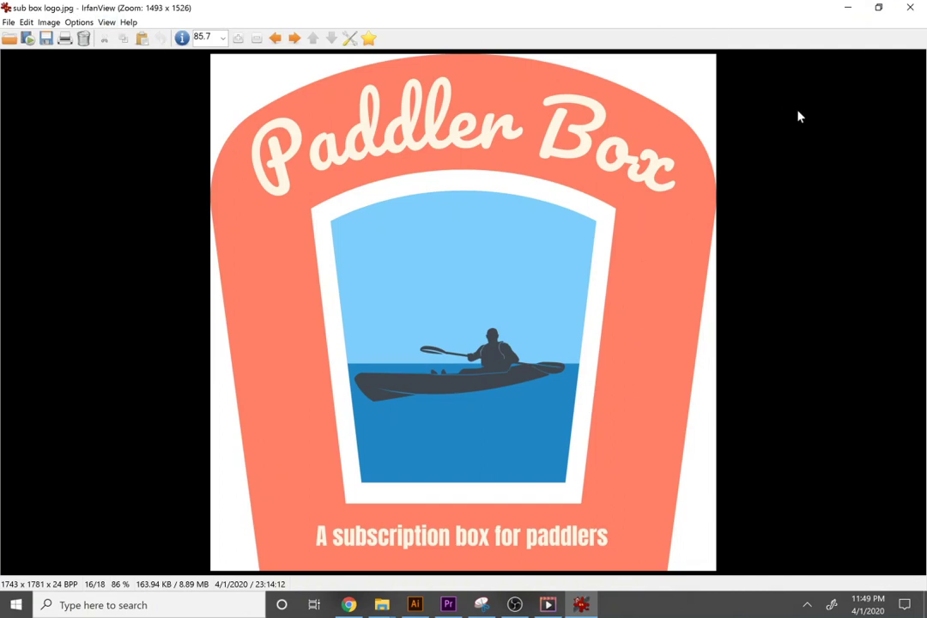
click(905, 8)
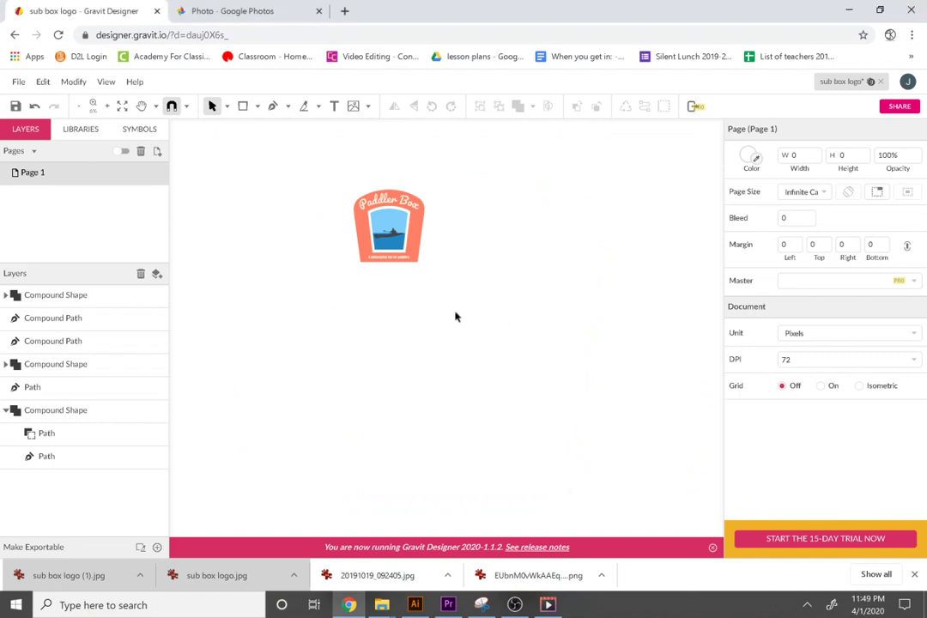
Open Adobe Color's colour wheel page in a new browser tab, and return to the logo in Gravit Designer.
click(344, 10)
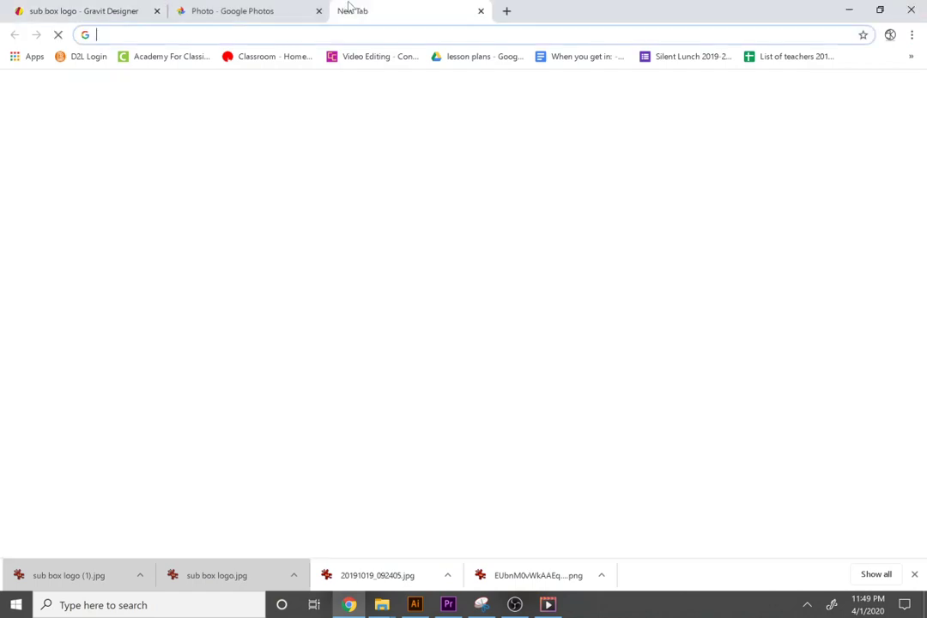
text(colo)
key(Return)
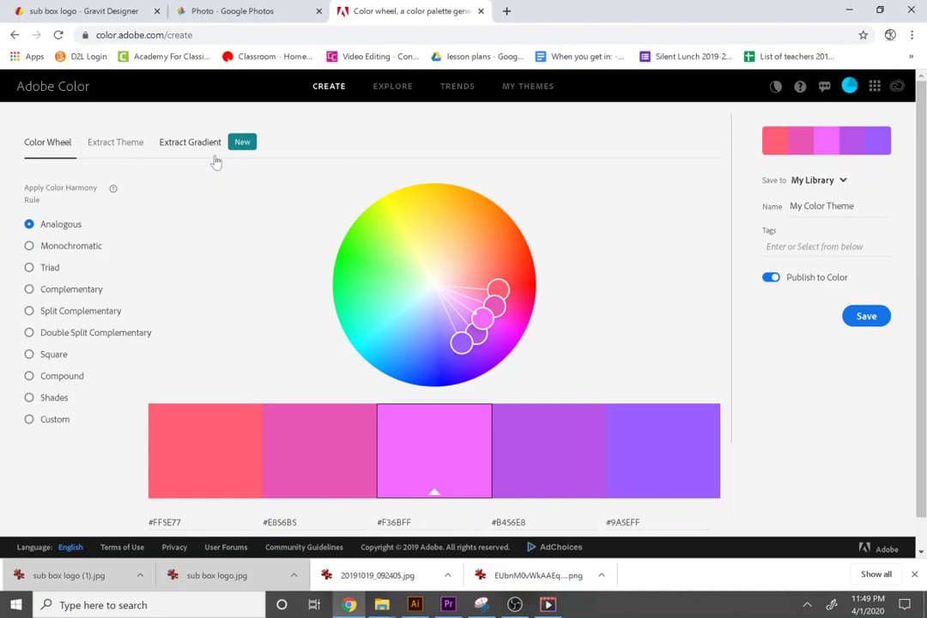
click(107, 7)
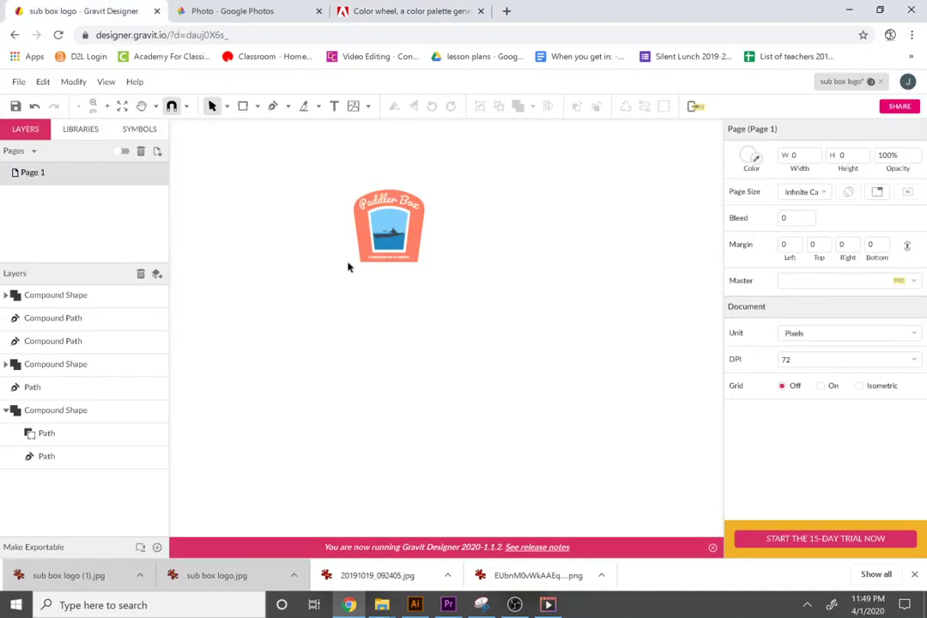
scroll(352, 262, up, 5)
scroll(316, 309, down, 2)
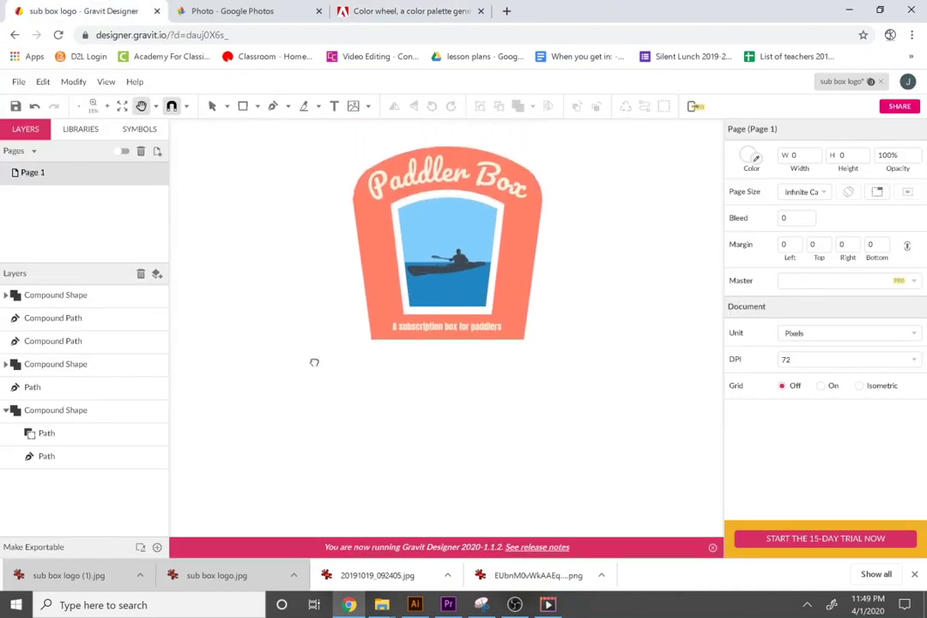
scroll(327, 316, up, 4)
scroll(343, 305, up, 1)
scroll(271, 373, down, 4)
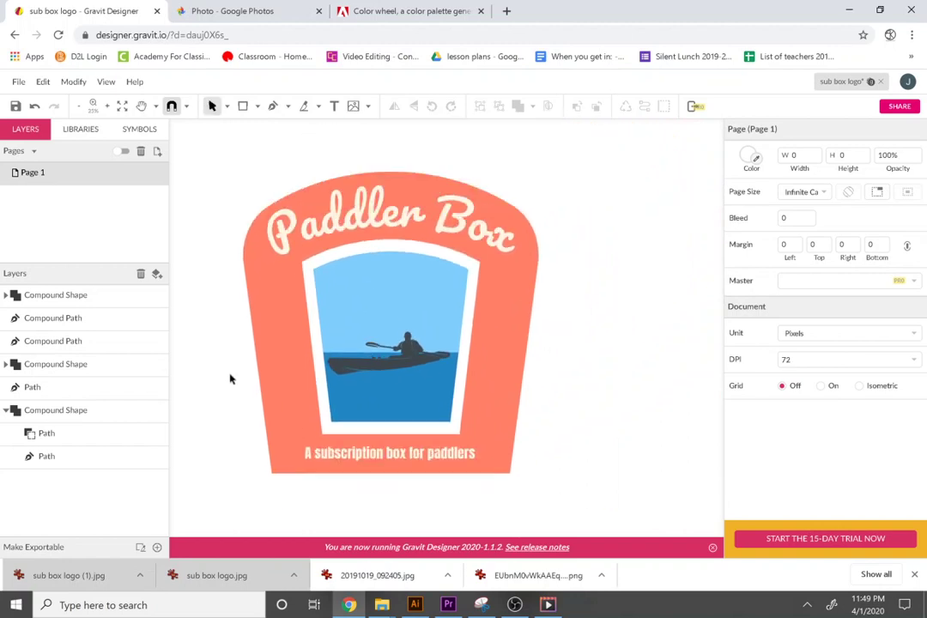
click(514, 604)
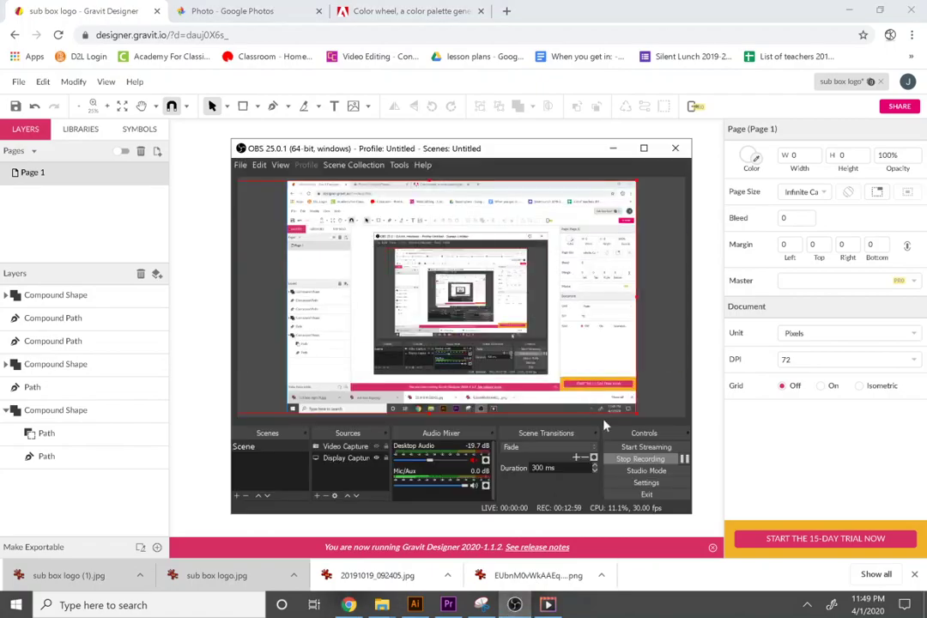